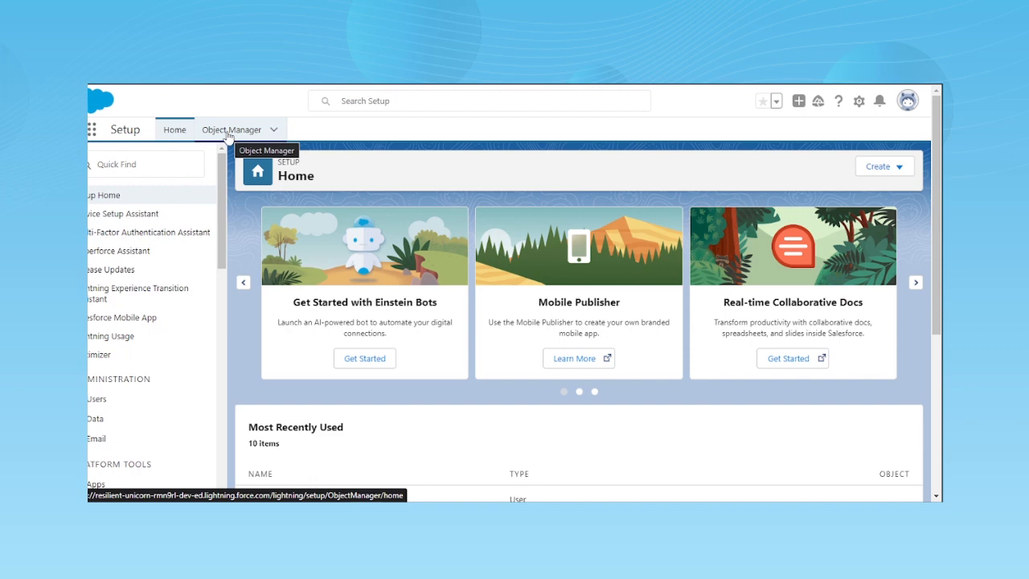
- Search the Object Manager for "sugg" and open the Suggestion custom object
{"action": "left_click", "coordinate": [228, 133]}
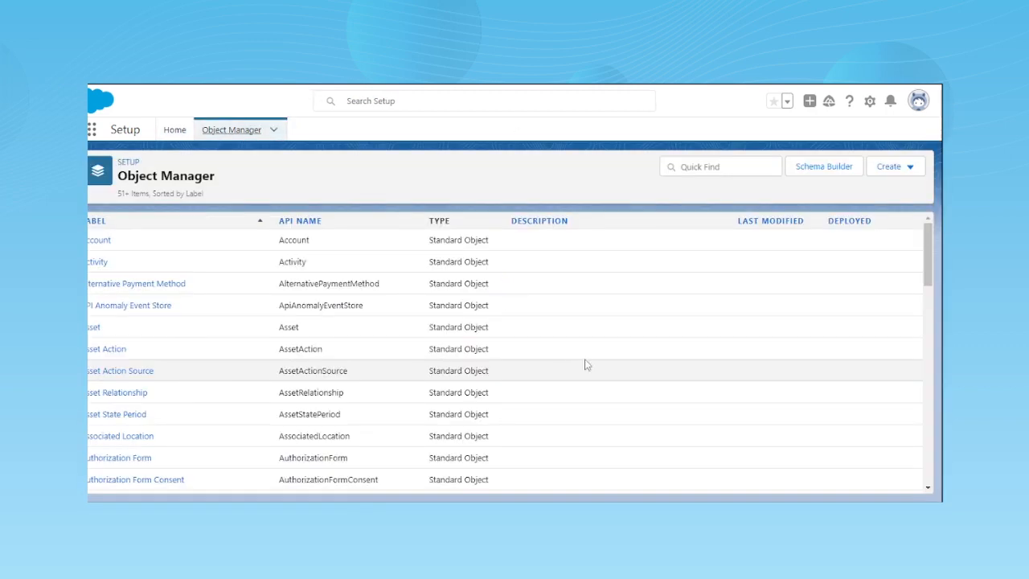
{"action": "left_click", "coordinate": [686, 167]}
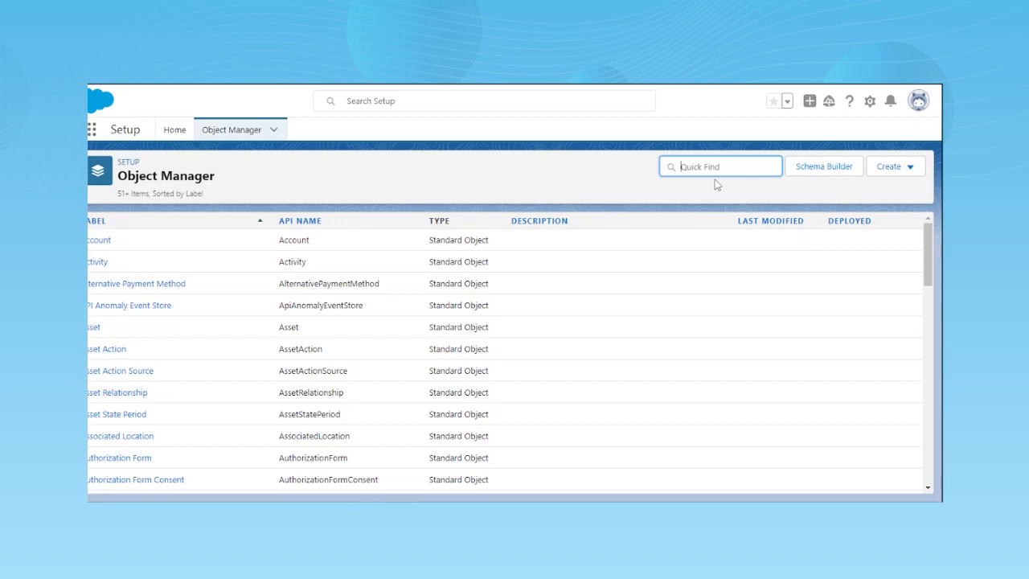
{"action": "type", "text": "sugg"}
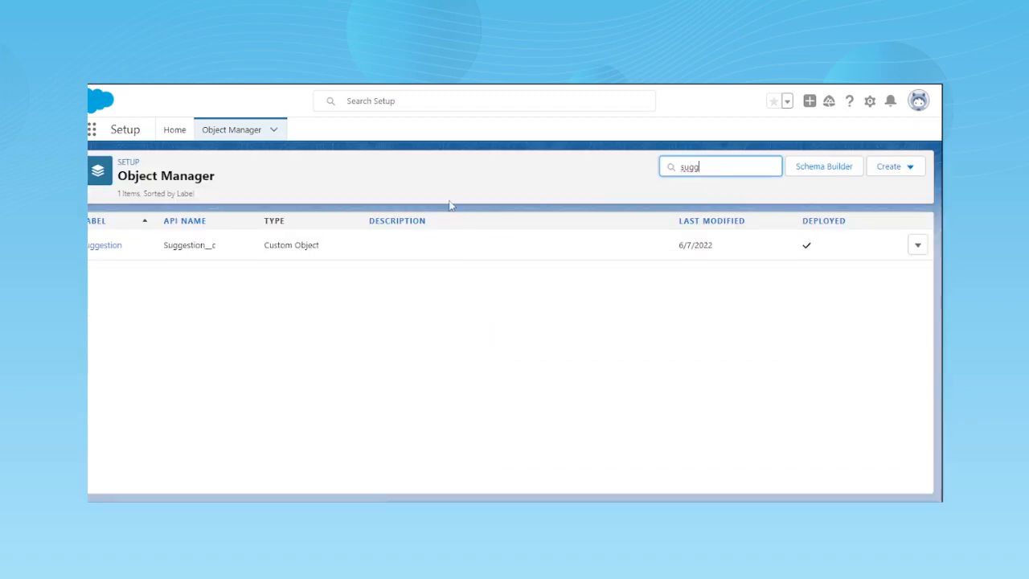
{"action": "left_click", "coordinate": [113, 248]}
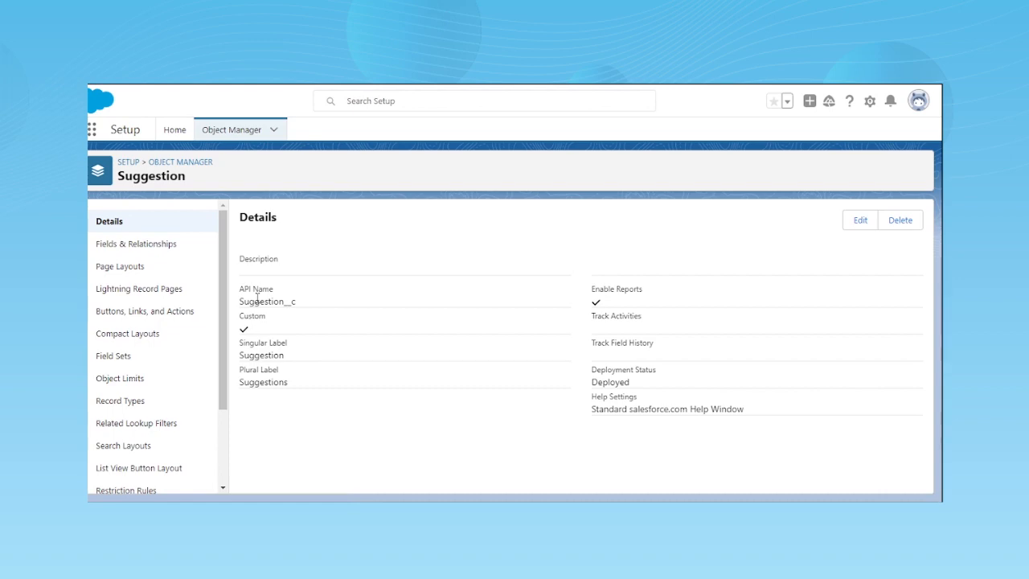
- Open the Suggestion object's fields and relationships and review the field names and data types
{"action": "left_click", "coordinate": [164, 249]}
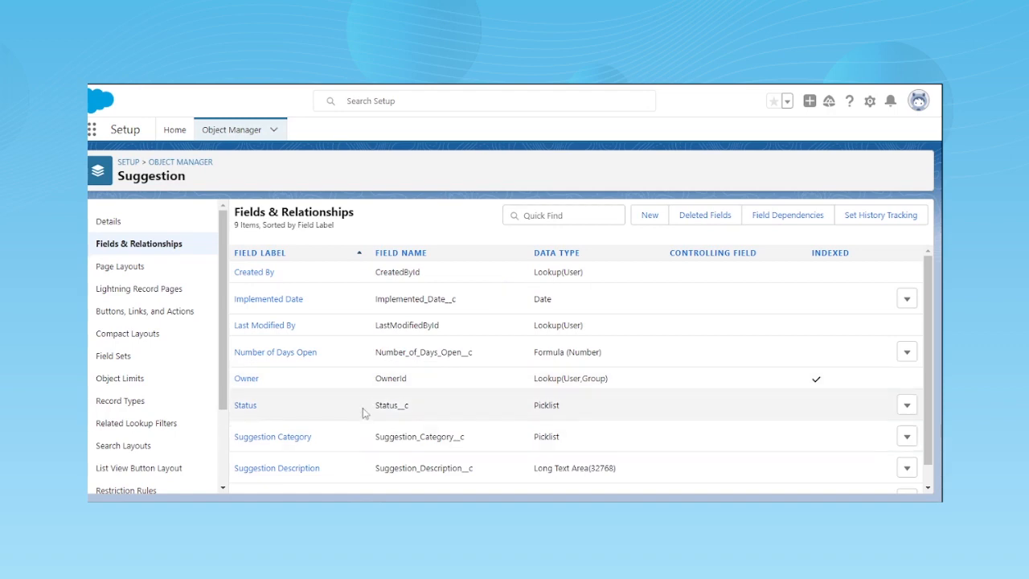
{"action": "scroll", "coordinate": [363, 408], "scroll_direction": "down", "scroll_amount": 1}
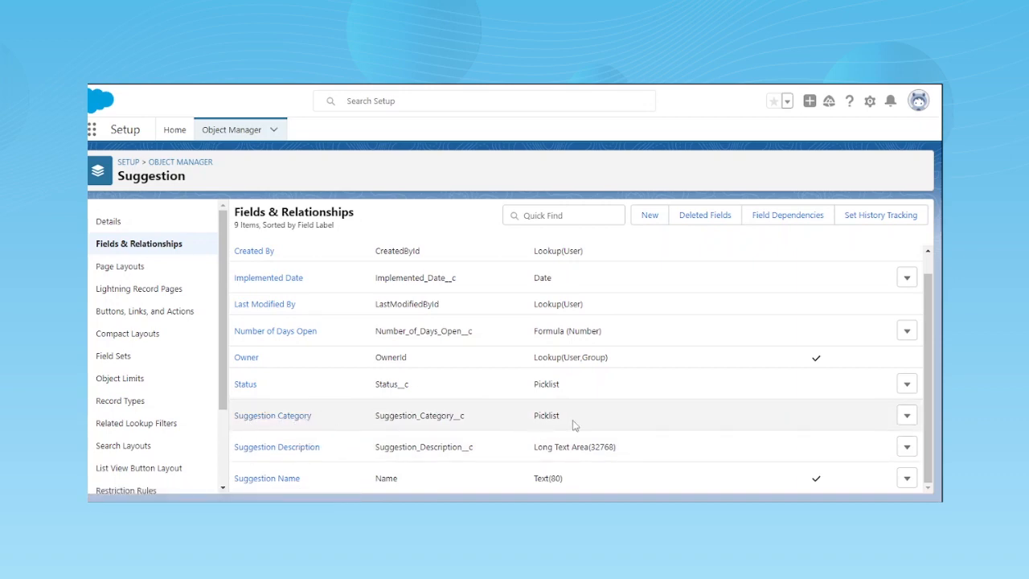
{"action": "scroll", "coordinate": [397, 418], "scroll_direction": "up", "scroll_amount": 1}
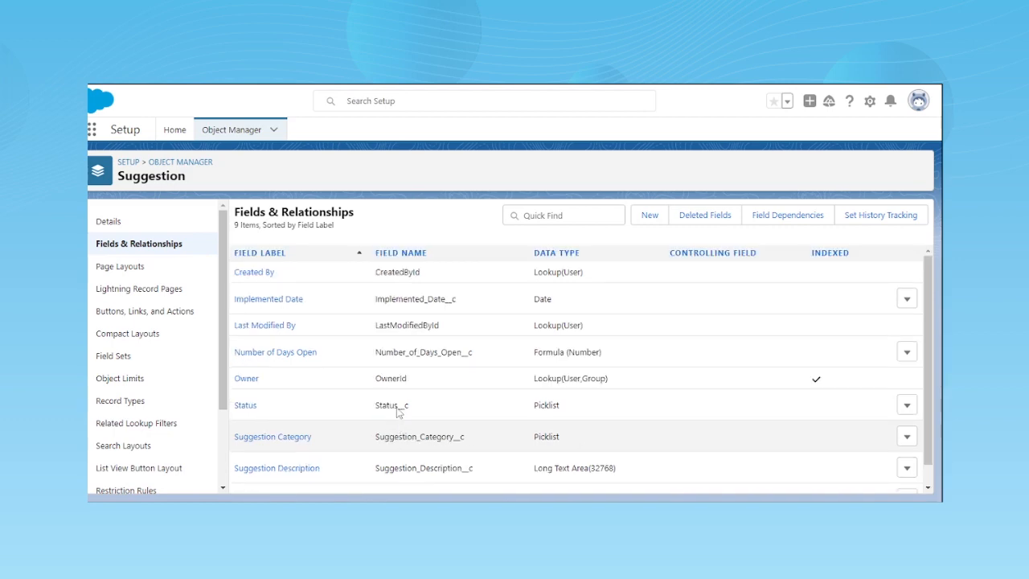
{"action": "scroll", "coordinate": [426, 442], "scroll_direction": "down", "scroll_amount": 1}
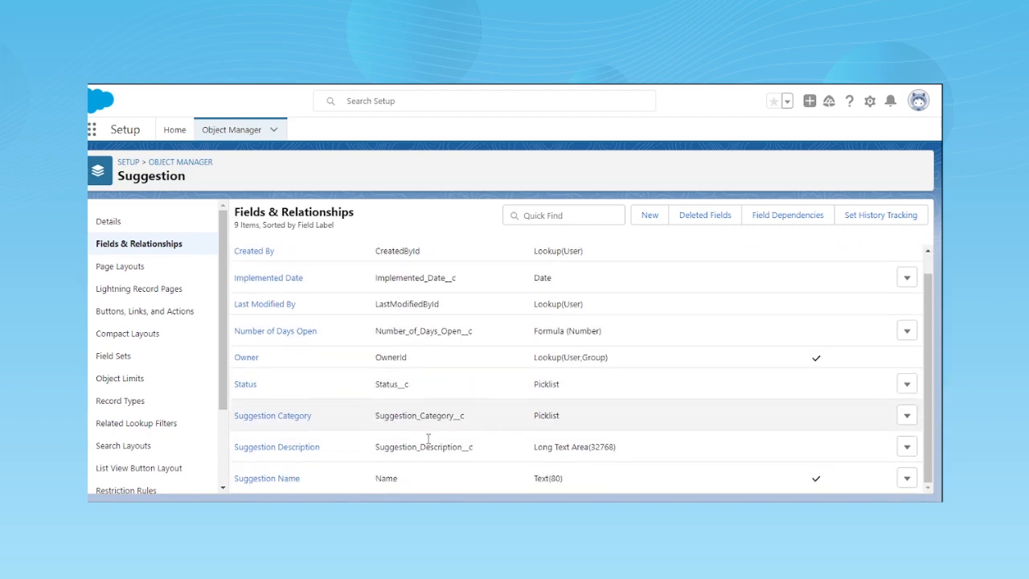
- Examine the Suggestion Category field's definition, picklist options and values, and return to the object's field list
{"action": "left_click", "coordinate": [301, 418]}
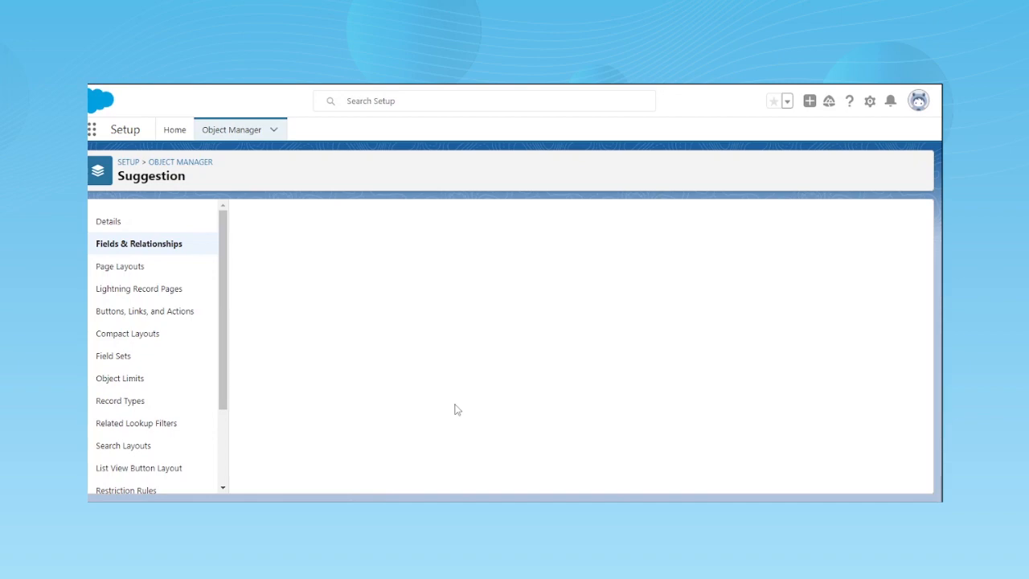
{"action": "scroll", "coordinate": [455, 410], "scroll_direction": "down", "scroll_amount": 2}
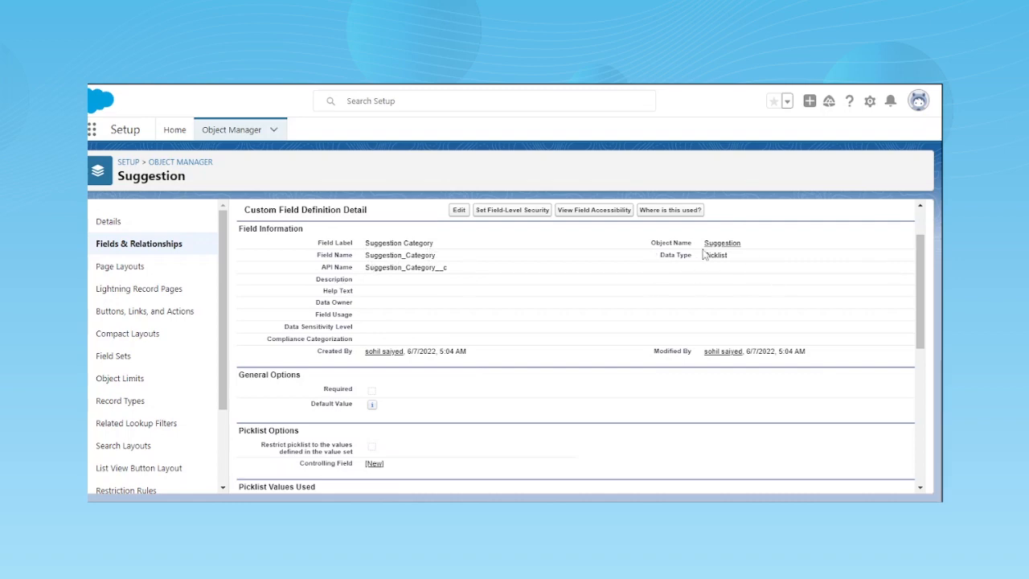
{"action": "scroll", "coordinate": [430, 419], "scroll_direction": "down", "scroll_amount": 3}
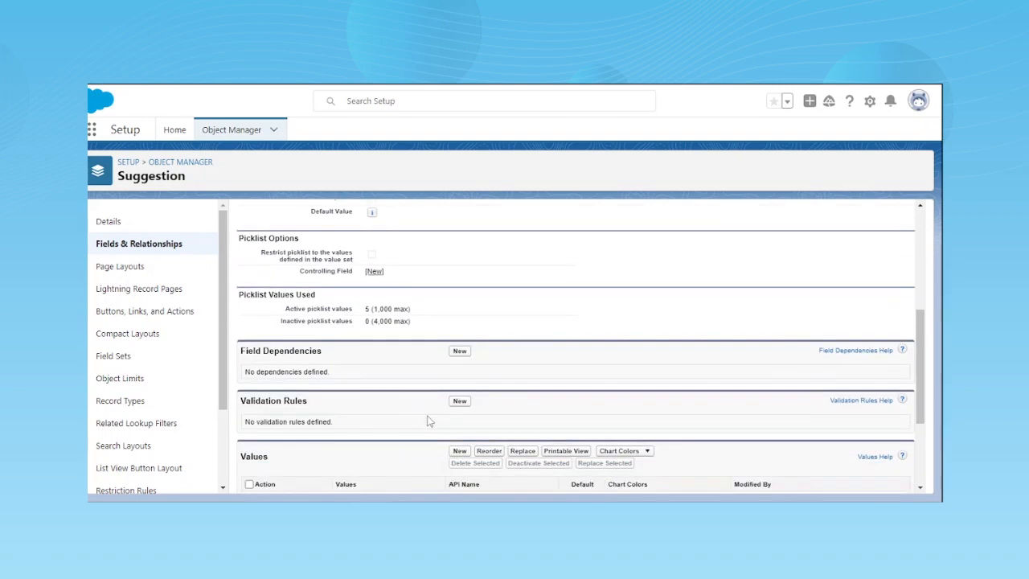
{"action": "scroll", "coordinate": [429, 420], "scroll_direction": "down", "scroll_amount": 2}
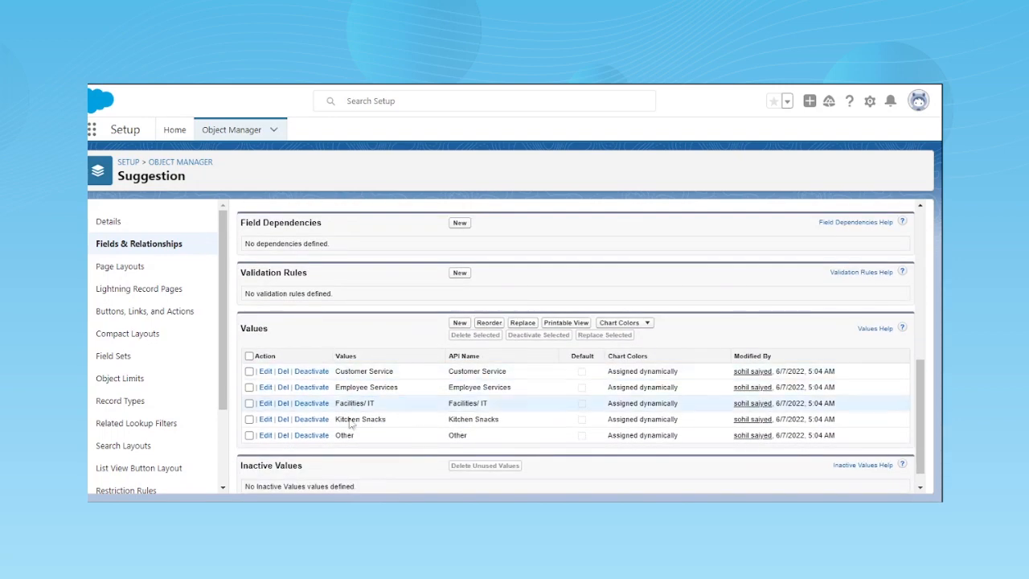
{"action": "scroll", "coordinate": [350, 424], "scroll_direction": "down", "scroll_amount": 1}
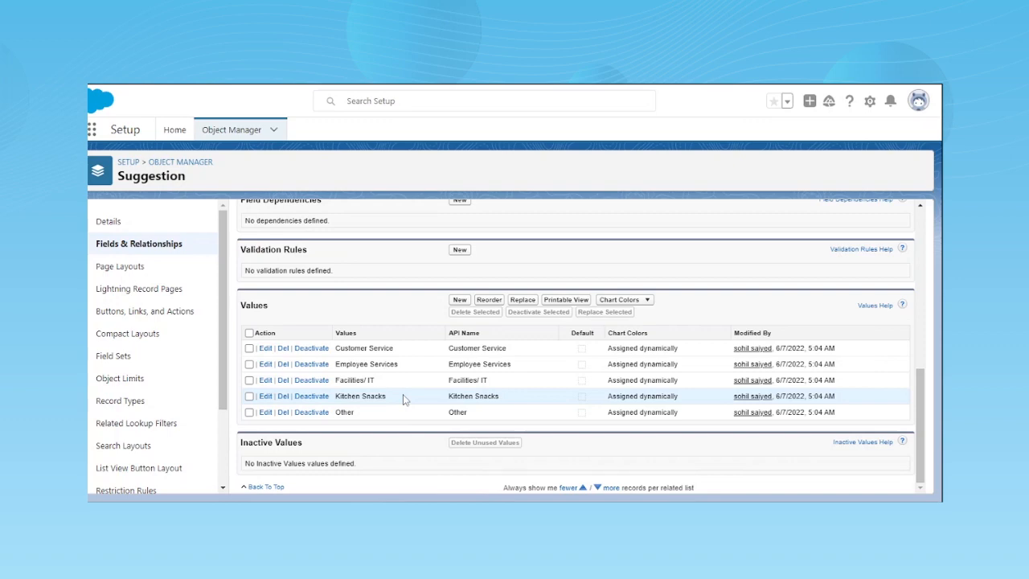
{"action": "scroll", "coordinate": [403, 394], "scroll_direction": "up", "scroll_amount": 1}
{"action": "scroll", "coordinate": [403, 394], "scroll_direction": "down", "scroll_amount": 1}
{"action": "scroll", "coordinate": [443, 418], "scroll_direction": "up", "scroll_amount": 5}
{"action": "scroll", "coordinate": [442, 418], "scroll_direction": "up", "scroll_amount": 1}
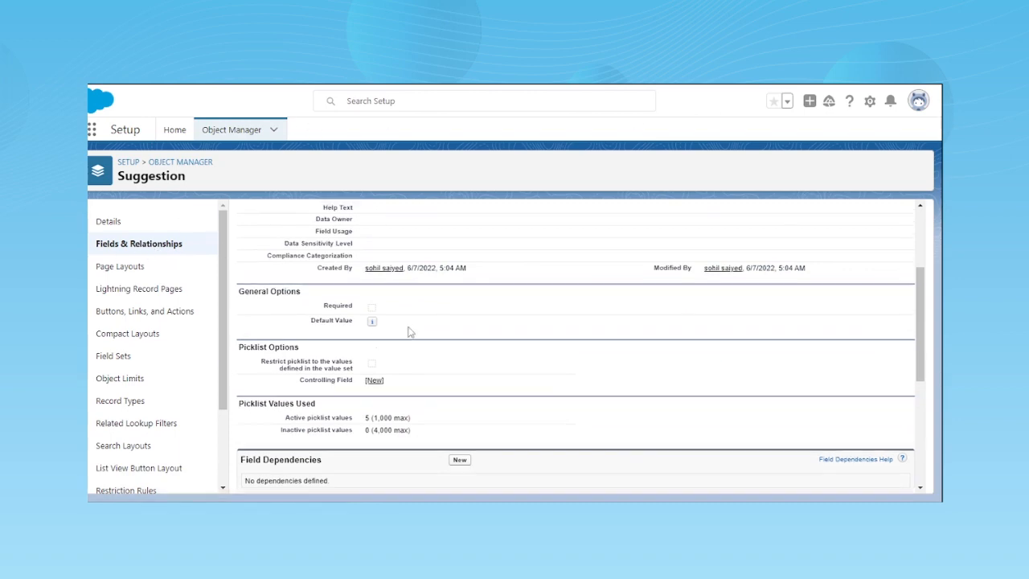
{"action": "scroll", "coordinate": [408, 328], "scroll_direction": "up", "scroll_amount": 2}
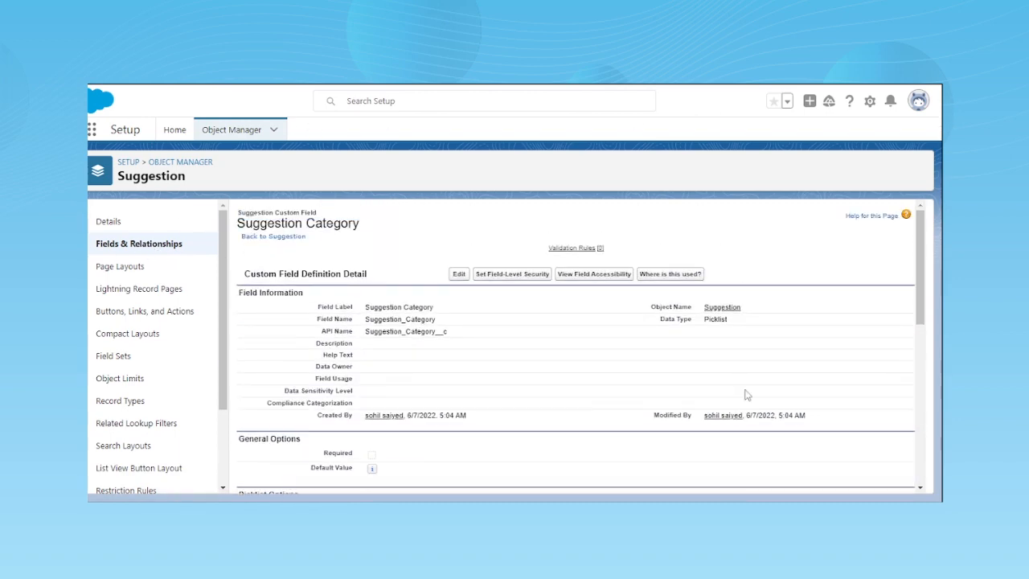
{"action": "key", "text": "alt+Left"}
{"action": "scroll", "coordinate": [480, 445], "scroll_direction": "down", "scroll_amount": 1}
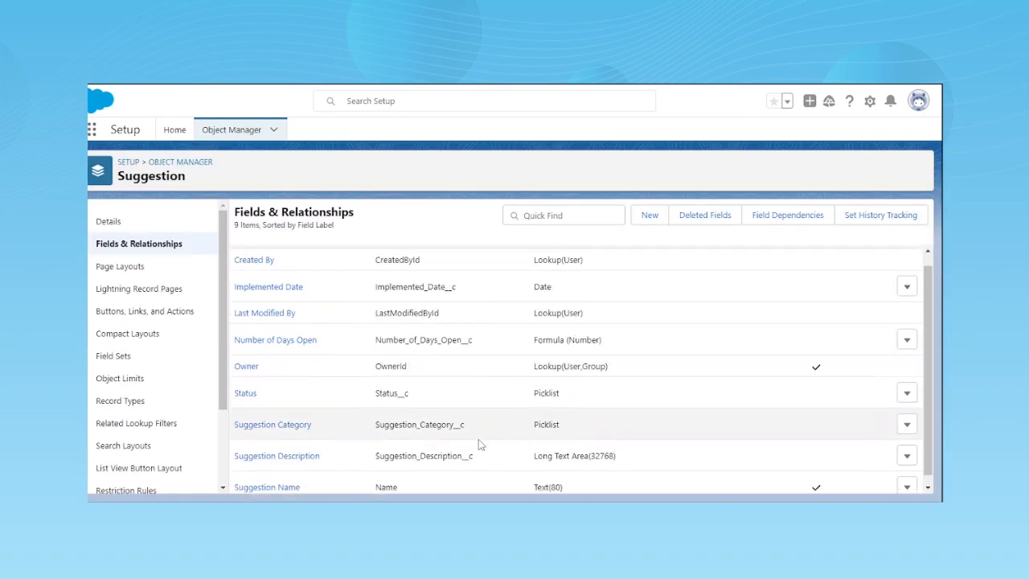
{"action": "scroll", "coordinate": [479, 446], "scroll_direction": "up", "scroll_amount": 1}
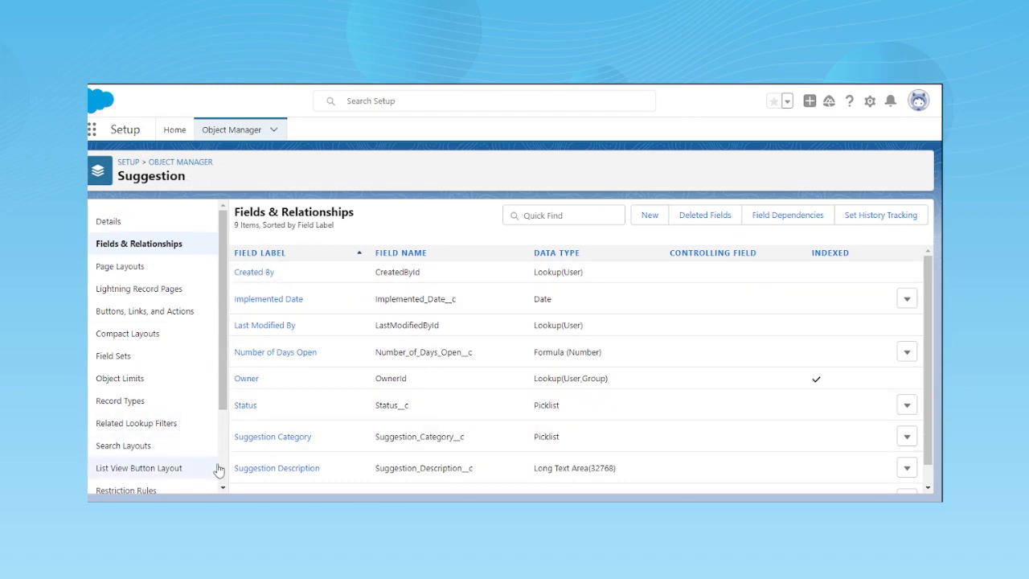
- Return to the Object Manager, find the Suggestion object with "sugg" and open its fields and relationships
{"action": "left_click", "coordinate": [180, 161]}
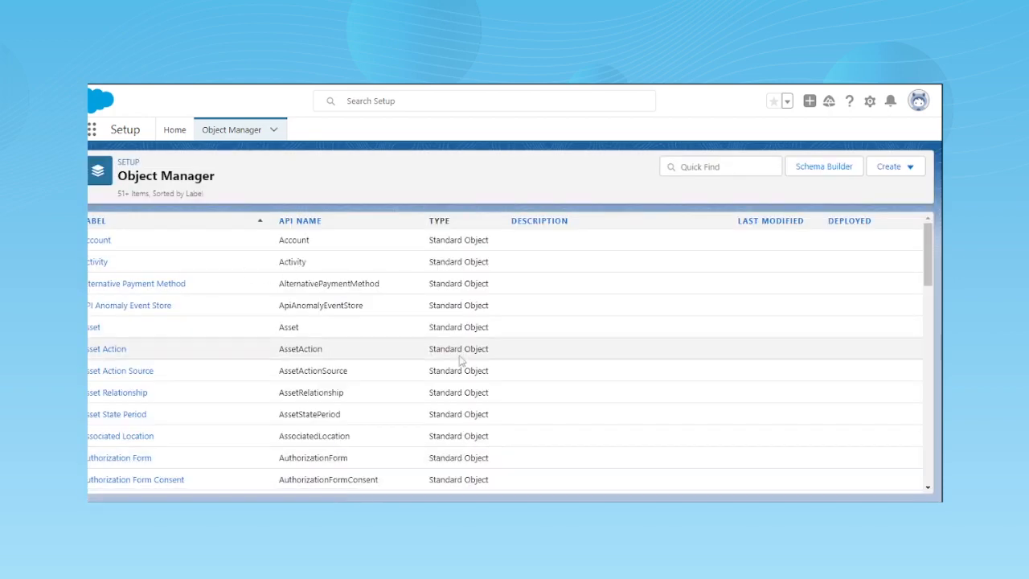
{"action": "left_click", "coordinate": [911, 170]}
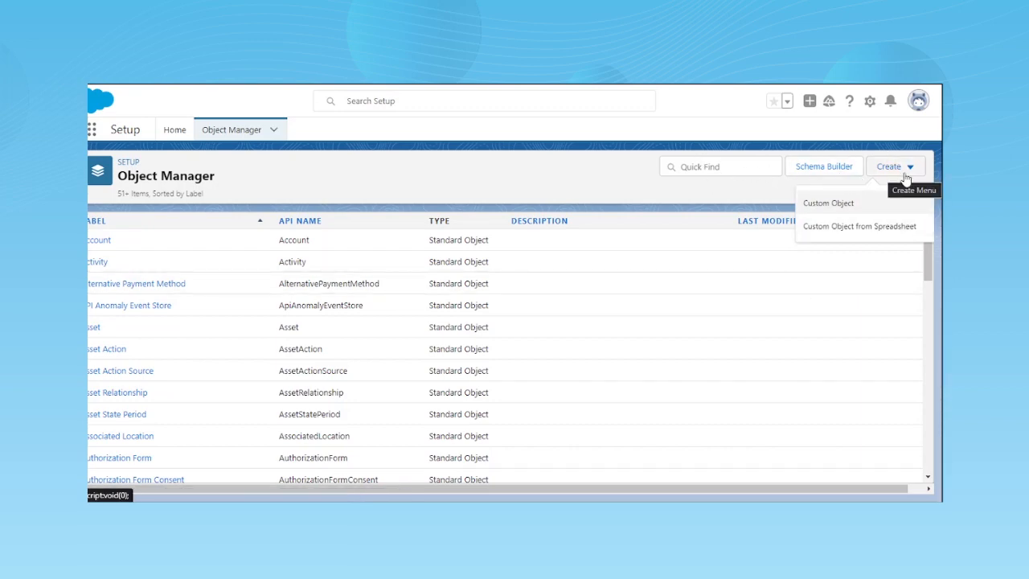
{"action": "left_click", "coordinate": [738, 166]}
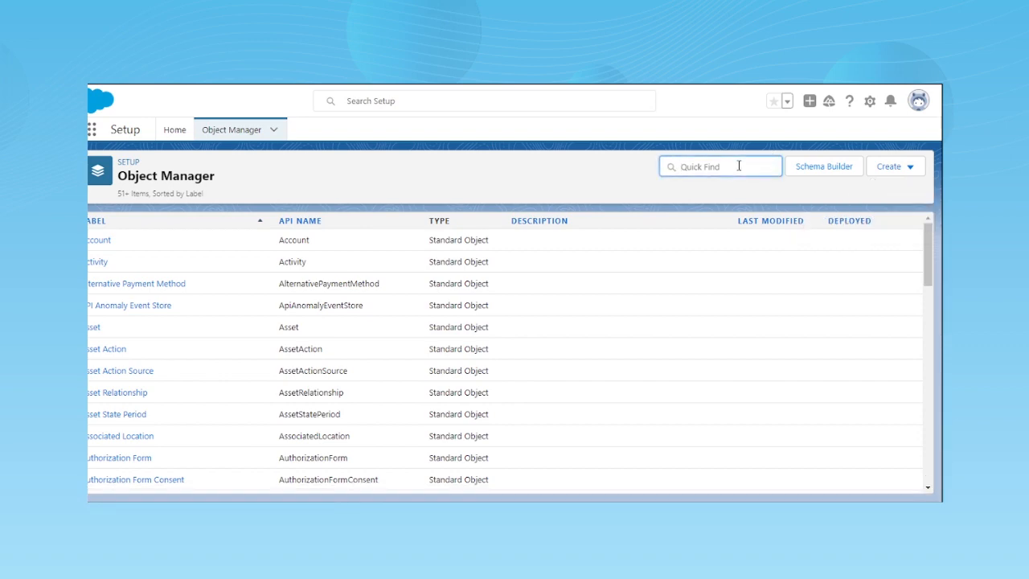
{"action": "type", "text": "sugg"}
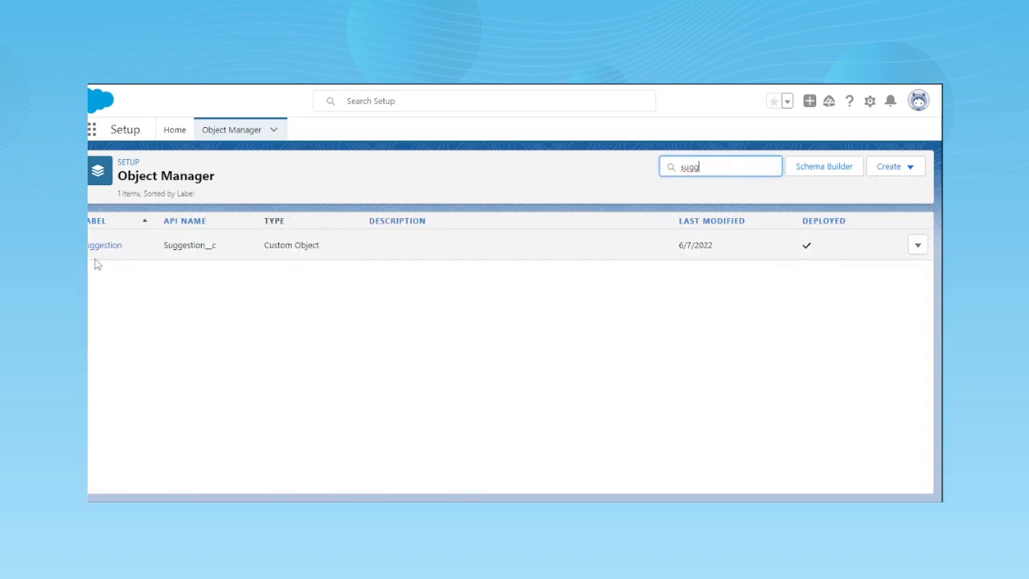
{"action": "left_click", "coordinate": [99, 249]}
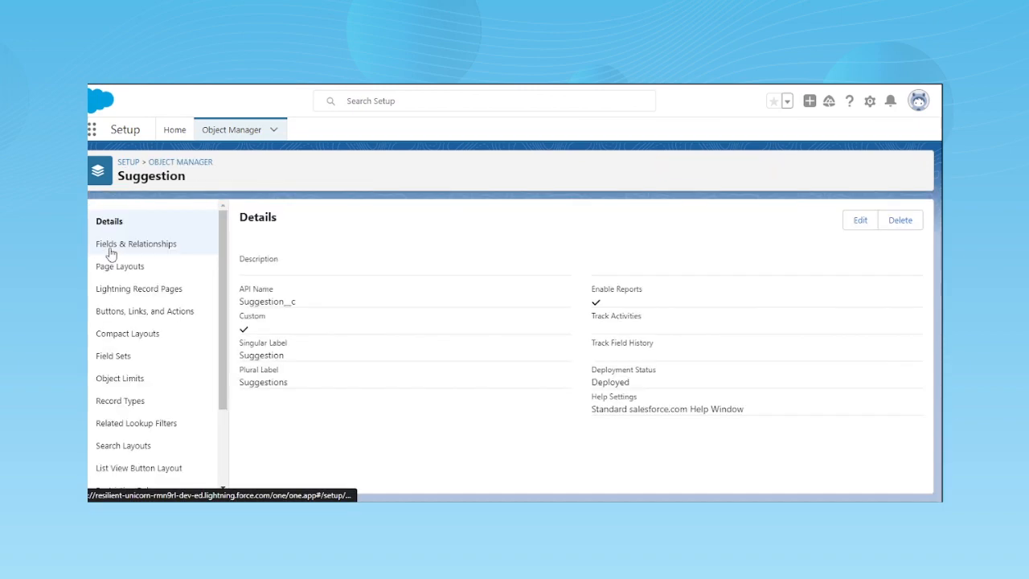
{"action": "left_click", "coordinate": [111, 253]}
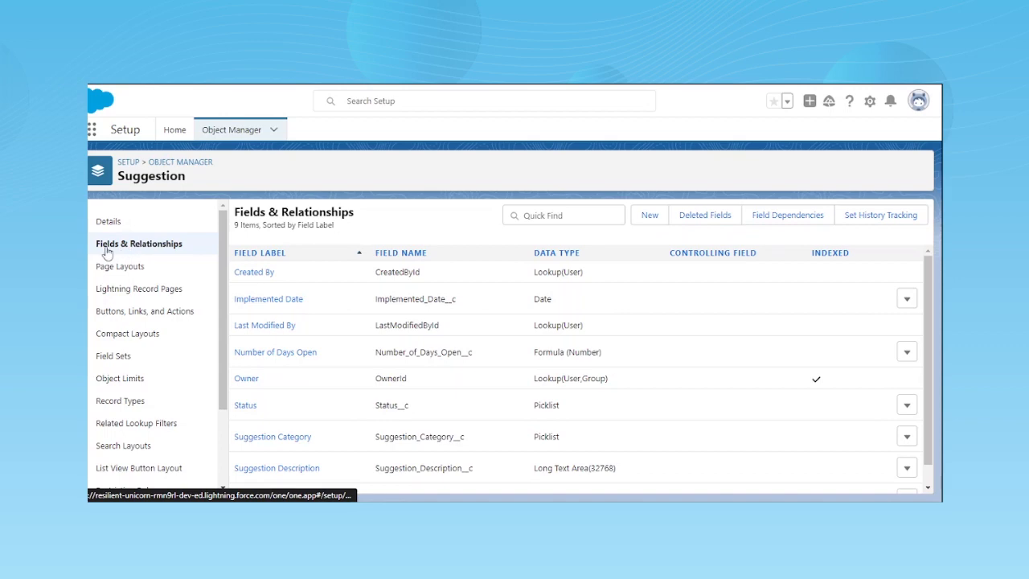
{"action": "left_click", "coordinate": [168, 251]}
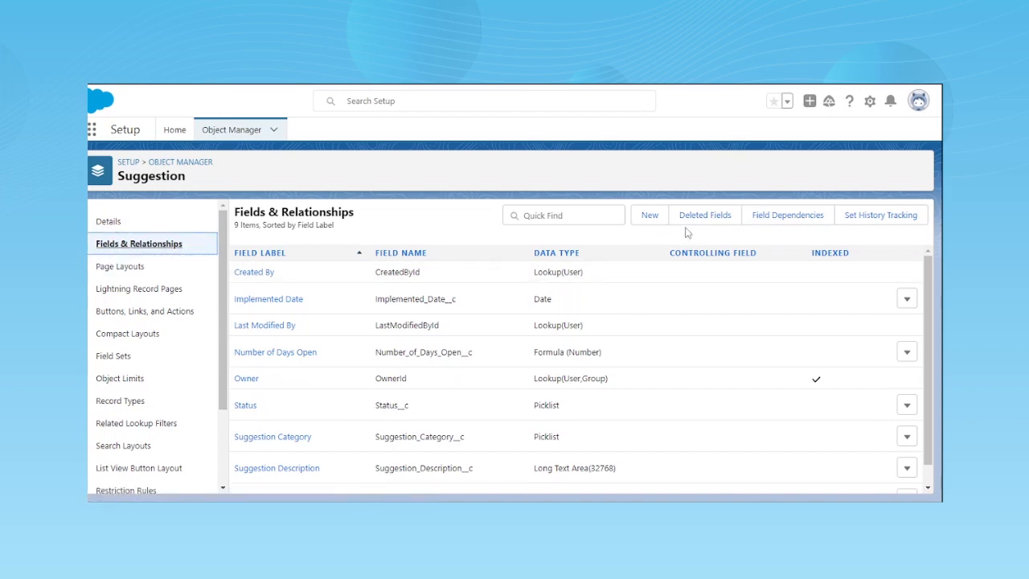
- Start a new custom field on the Suggestion object with the Picklist data type and proceed to its details
{"action": "left_click", "coordinate": [654, 224]}
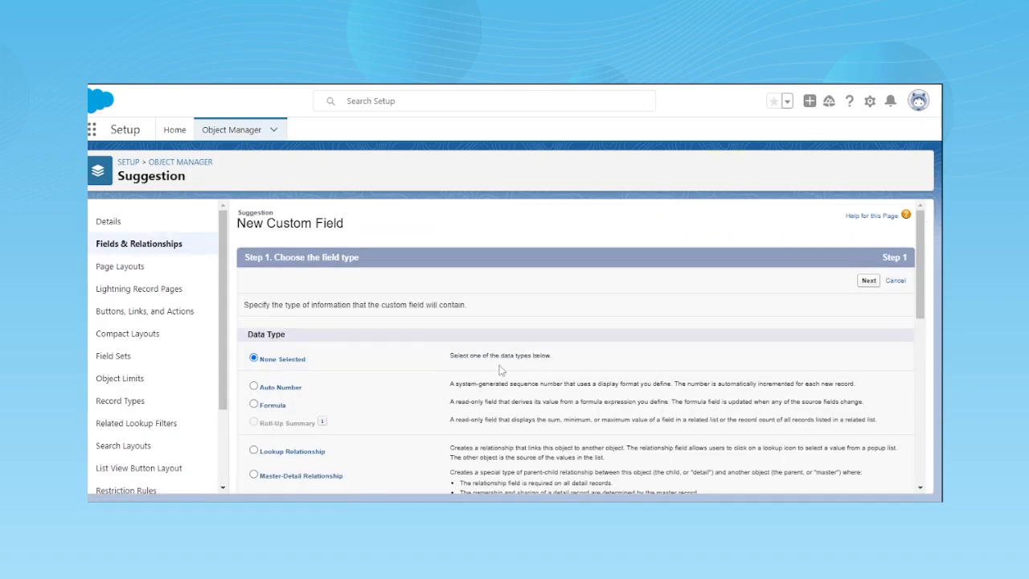
{"action": "scroll", "coordinate": [290, 390], "scroll_direction": "down", "scroll_amount": 2}
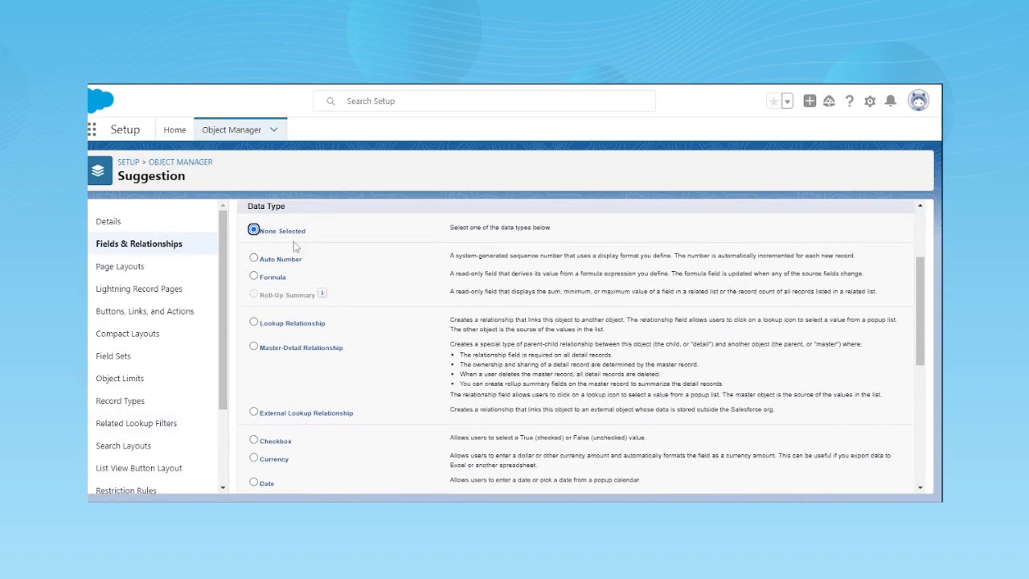
{"action": "scroll", "coordinate": [261, 399], "scroll_direction": "up", "scroll_amount": 1}
{"action": "scroll", "coordinate": [288, 394], "scroll_direction": "down", "scroll_amount": 5}
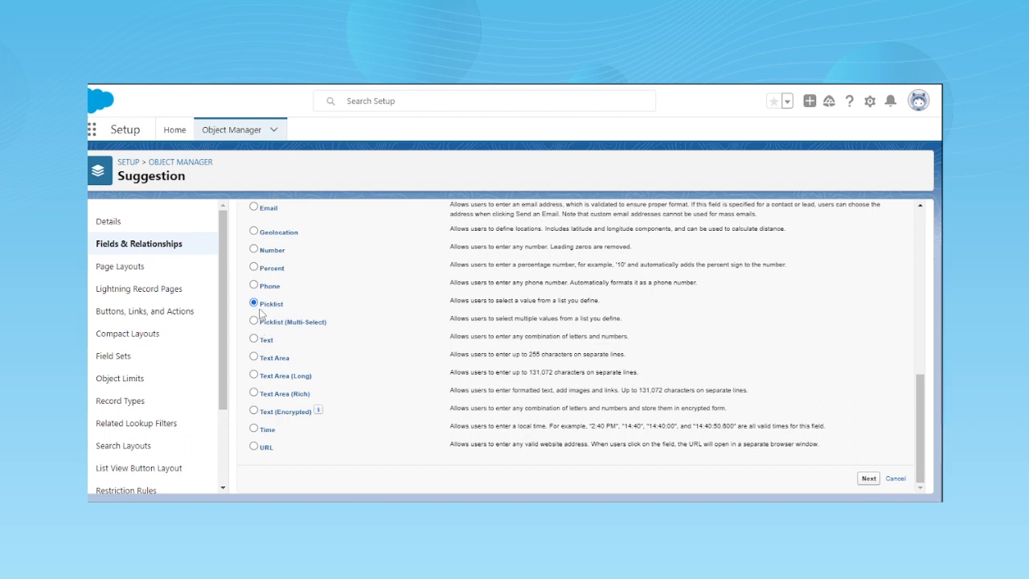
{"action": "left_click", "coordinate": [869, 479]}
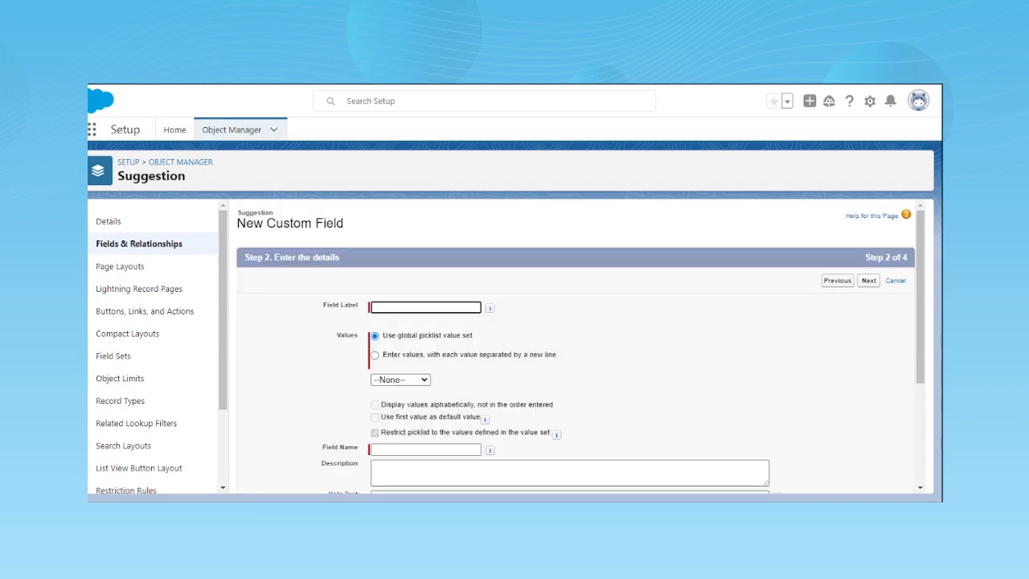
- Set the picklist to use manually entered values, each on a new line, instead of a global value set
{"action": "scroll", "coordinate": [471, 329], "scroll_direction": "down", "scroll_amount": 1}
{"action": "scroll", "coordinate": [422, 308], "scroll_direction": "up", "scroll_amount": 1}
{"action": "left_click_drag", "start_coordinate": [384, 335], "coordinate": [483, 337]}
{"action": "left_click", "coordinate": [448, 368]}
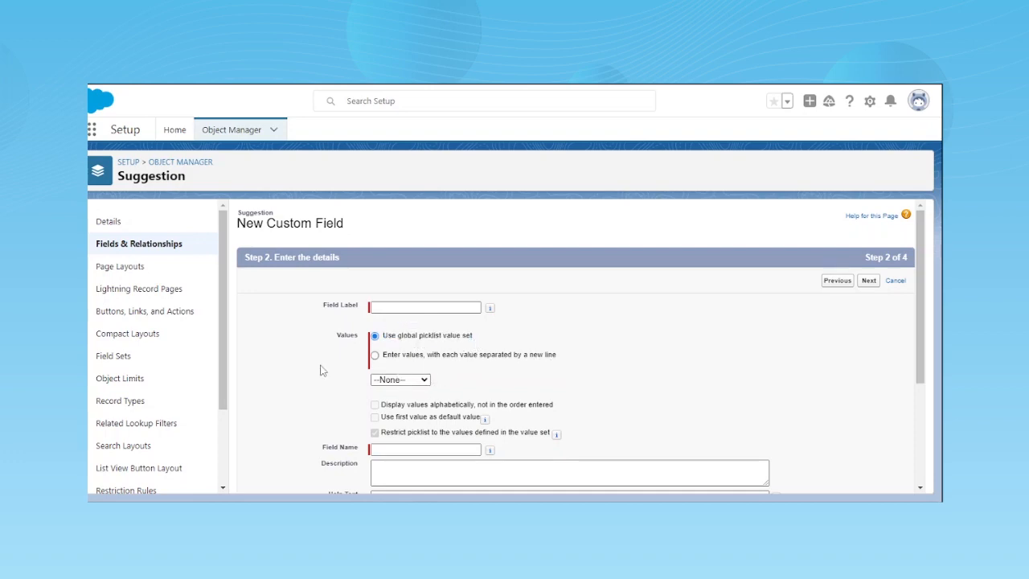
{"action": "left_click", "coordinate": [374, 354]}
{"action": "scroll", "coordinate": [392, 378], "scroll_direction": "down", "scroll_amount": 1}
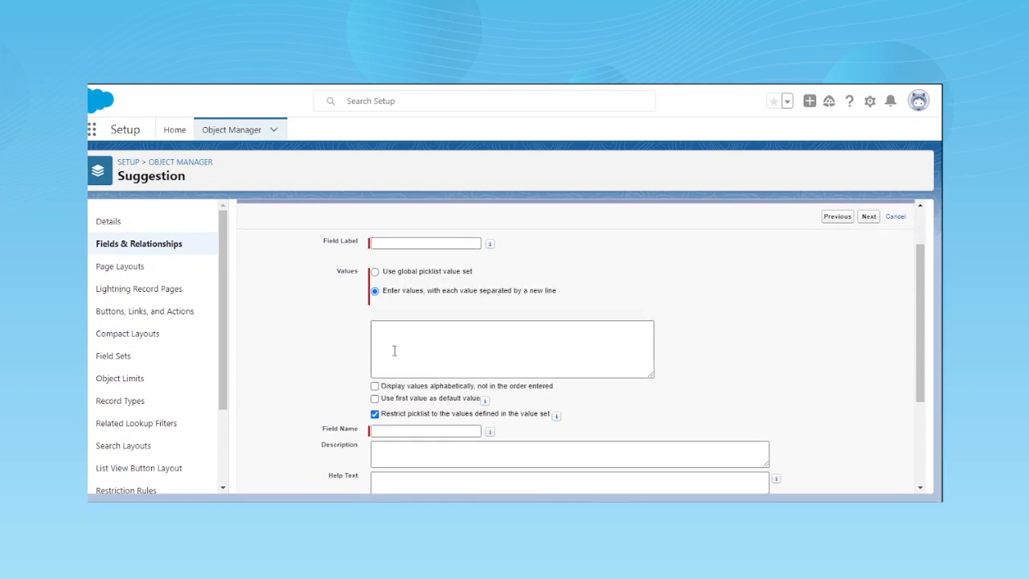
- Enter first, second and third as the picklist values on separate lines, and review the remaining field settings
{"action": "left_click", "coordinate": [388, 344]}
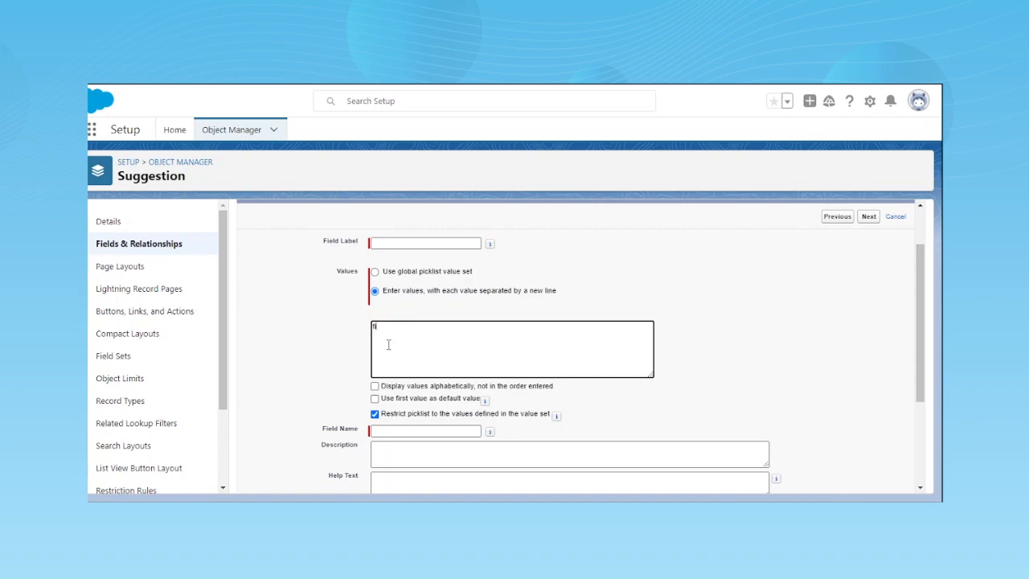
{"action": "type", "text": "econd"}
{"action": "key", "text": "Return"}
{"action": "scroll", "coordinate": [454, 411], "scroll_direction": "up", "scroll_amount": 2}
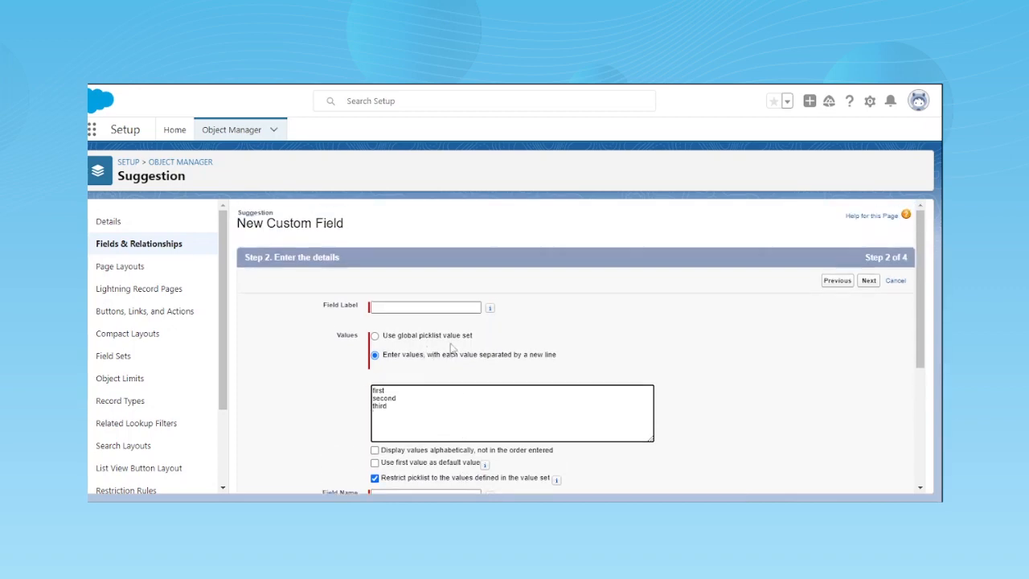
{"action": "scroll", "coordinate": [148, 402], "scroll_direction": "down", "scroll_amount": 3}
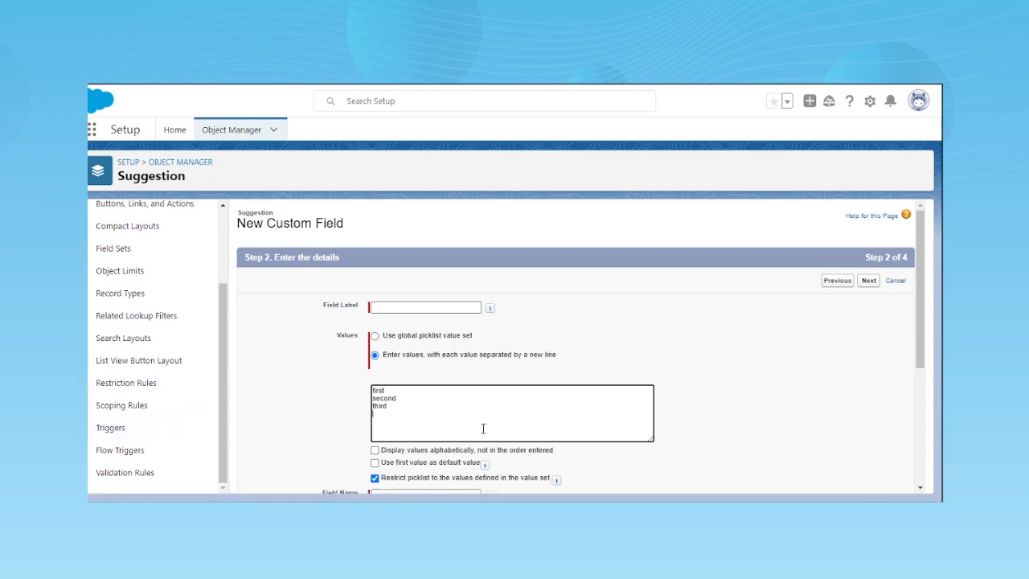
{"action": "scroll", "coordinate": [710, 366], "scroll_direction": "down", "scroll_amount": 3}
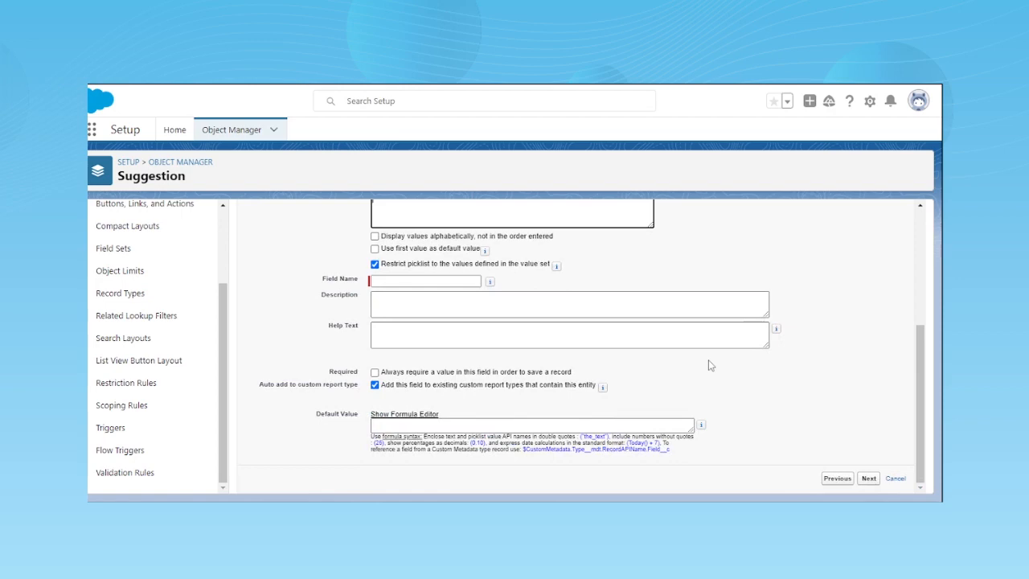
{"action": "scroll", "coordinate": [710, 366], "scroll_direction": "up", "scroll_amount": 3}
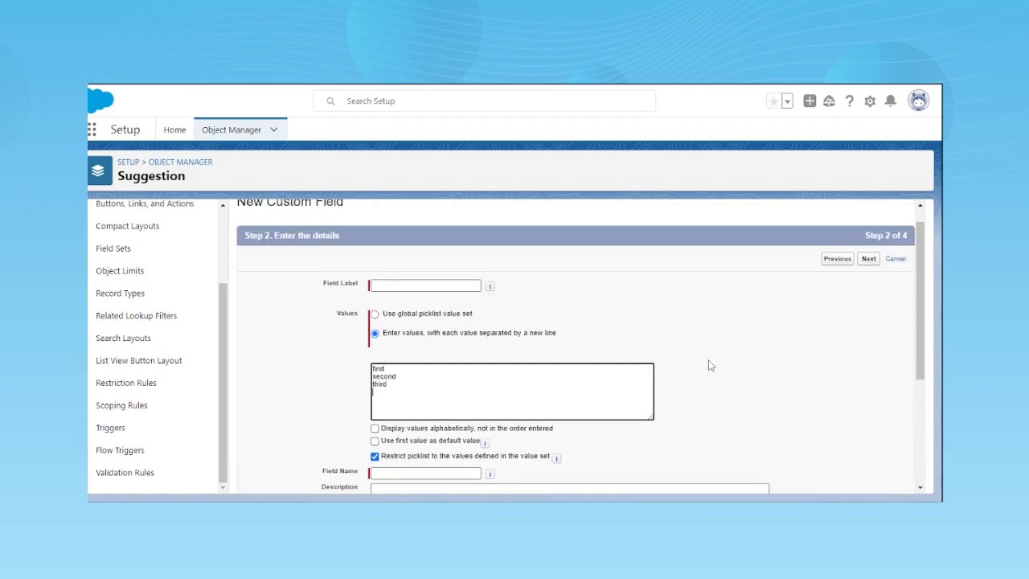
- Review the remaining picklist settings, then leave the unsaved field and return to the Suggestion object's fields and relationships
{"action": "scroll", "coordinate": [710, 366], "scroll_direction": "down", "scroll_amount": 3}
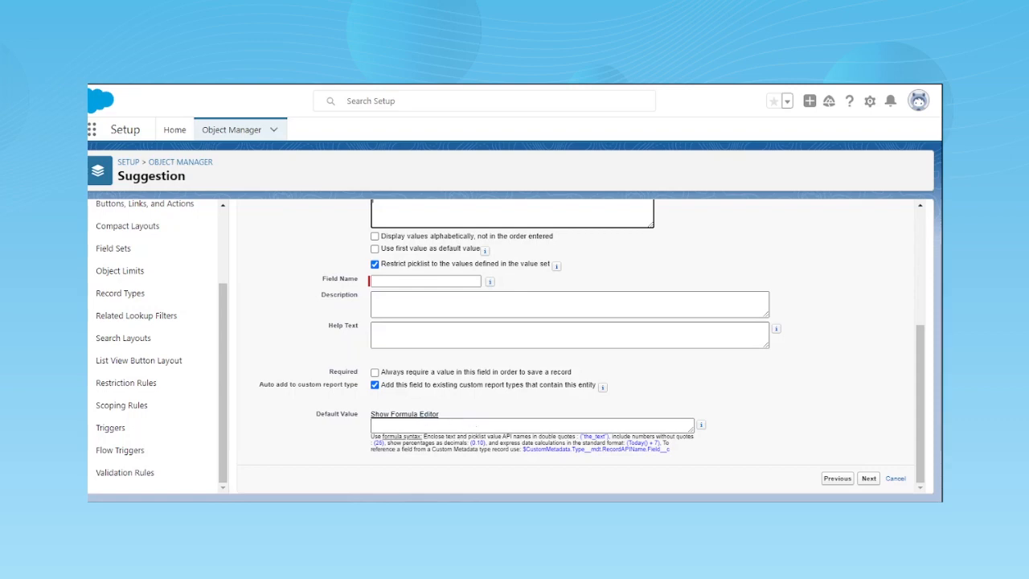
{"action": "scroll", "coordinate": [548, 462], "scroll_direction": "up", "scroll_amount": 3}
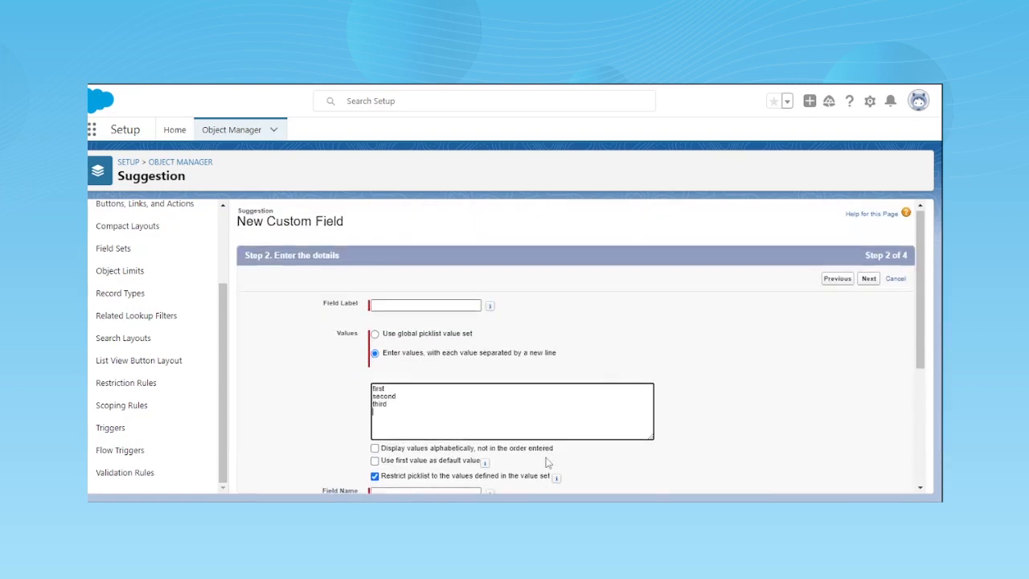
{"action": "scroll", "coordinate": [153, 266], "scroll_direction": "up", "scroll_amount": 3}
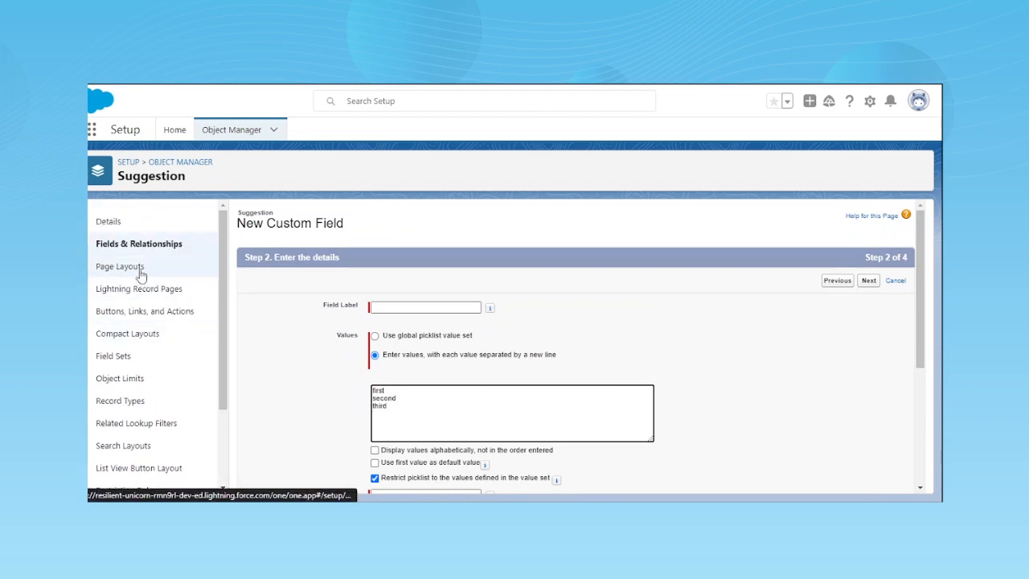
{"action": "left_click", "coordinate": [135, 244]}
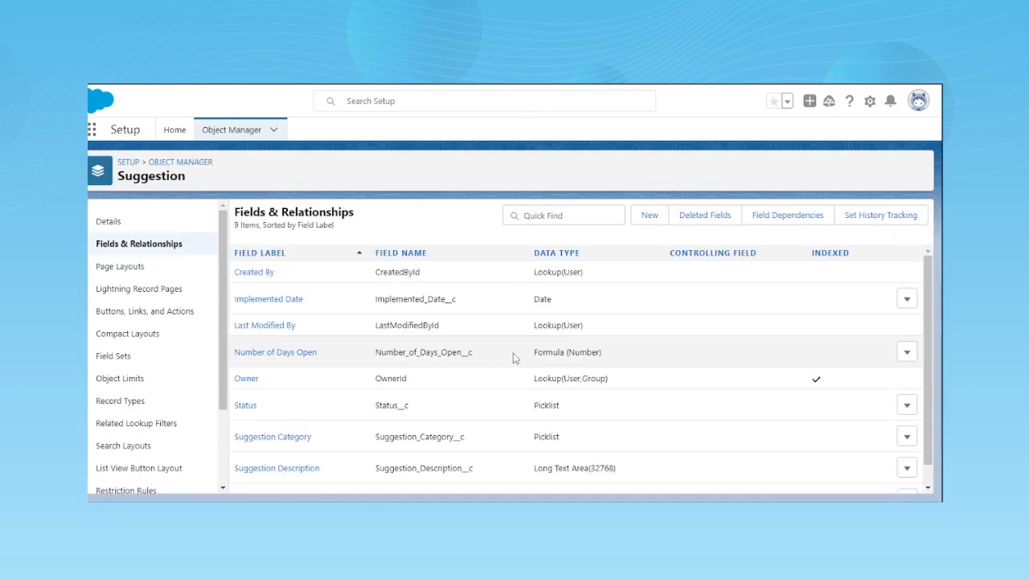
{"action": "scroll", "coordinate": [516, 358], "scroll_direction": "down", "scroll_amount": 1}
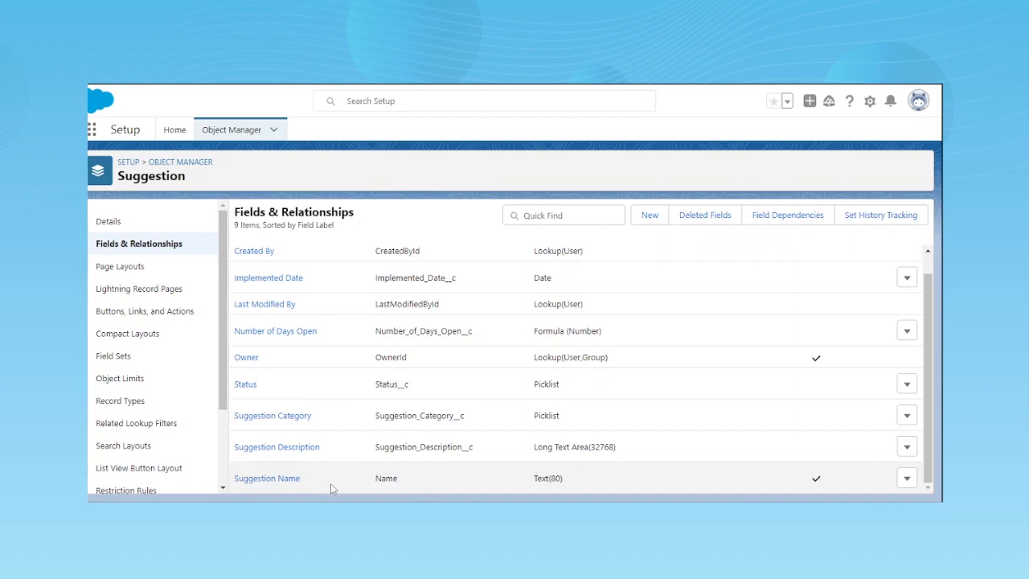
{"action": "scroll", "coordinate": [330, 483], "scroll_direction": "up", "scroll_amount": 1}
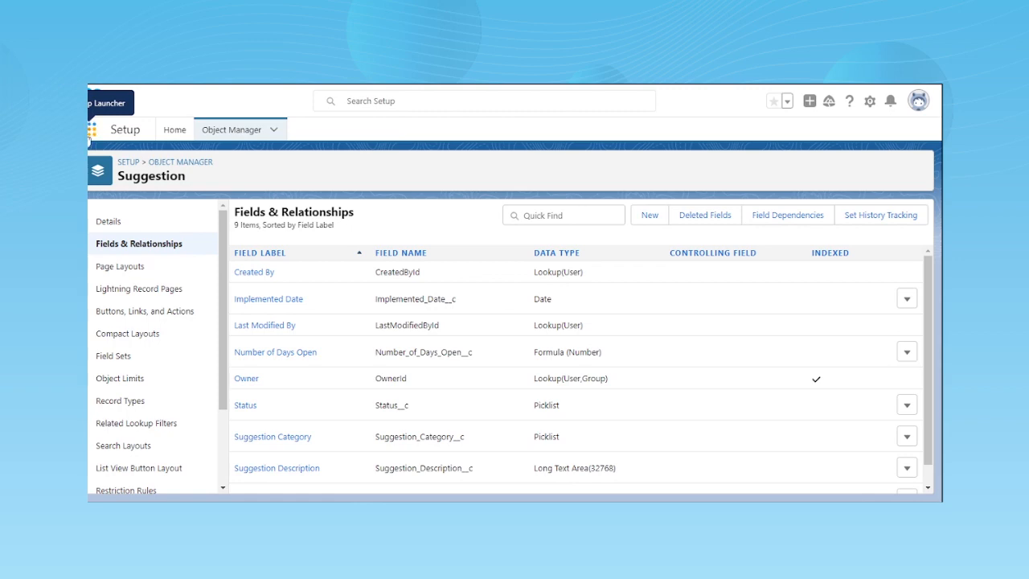
- Find the Suggestion Box app with "sug" in the App Launcher and open it
{"action": "left_click", "coordinate": [93, 133]}
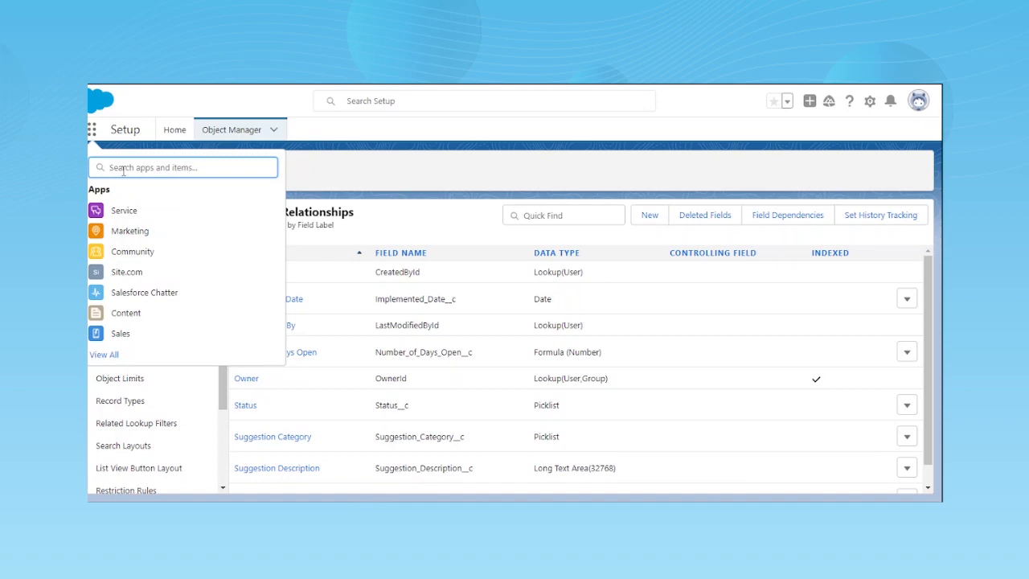
{"action": "type", "text": "sug"}
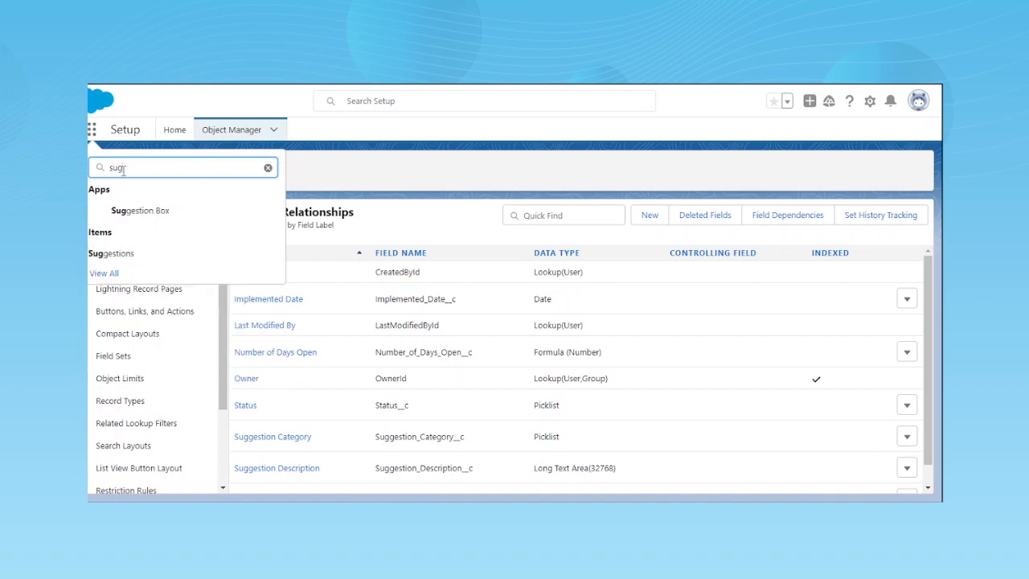
{"action": "left_click", "coordinate": [158, 213]}
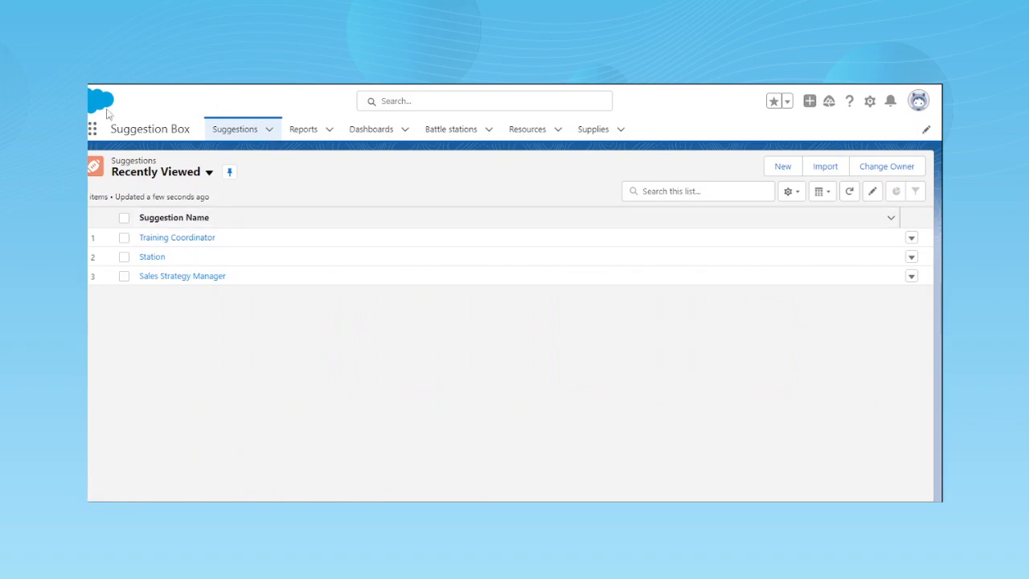
{"action": "right_click", "coordinate": [92, 165]}
- Look through the full list of apps and items in the App Launcher, then close it
{"action": "left_click", "coordinate": [92, 129]}
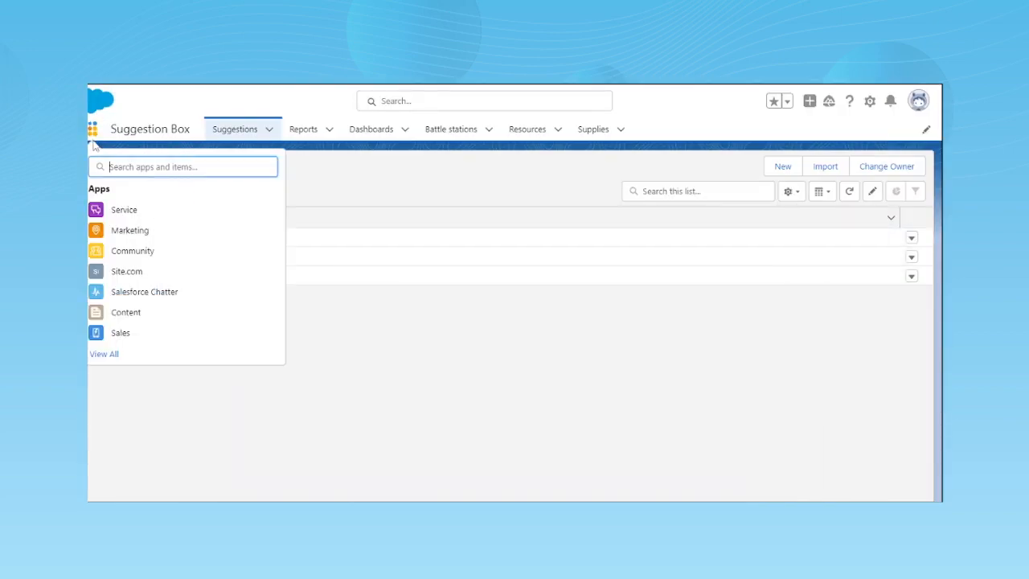
{"action": "left_click", "coordinate": [103, 355]}
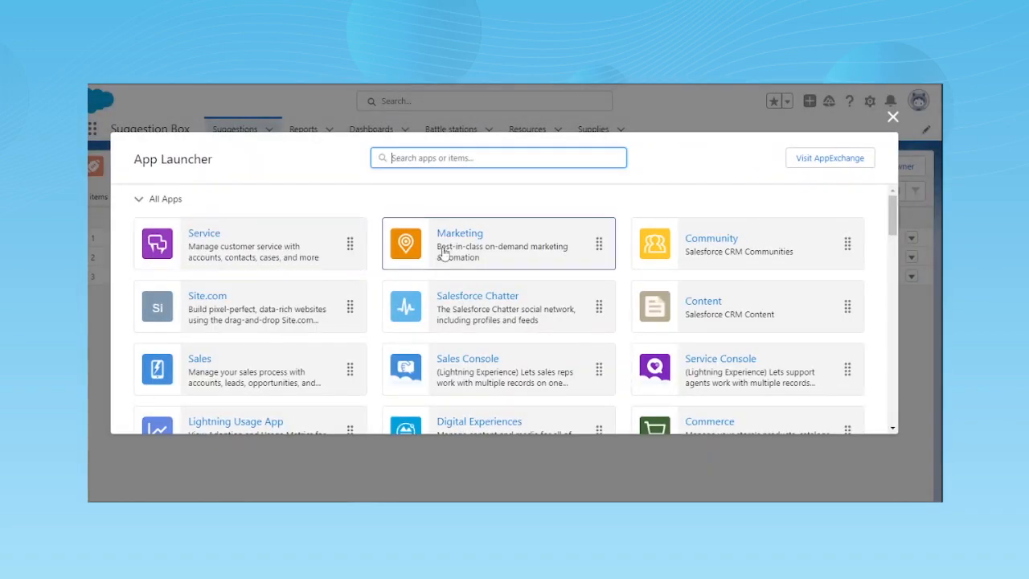
{"action": "scroll", "coordinate": [581, 239], "scroll_direction": "down", "scroll_amount": 2}
{"action": "scroll", "coordinate": [541, 282], "scroll_direction": "down", "scroll_amount": 10}
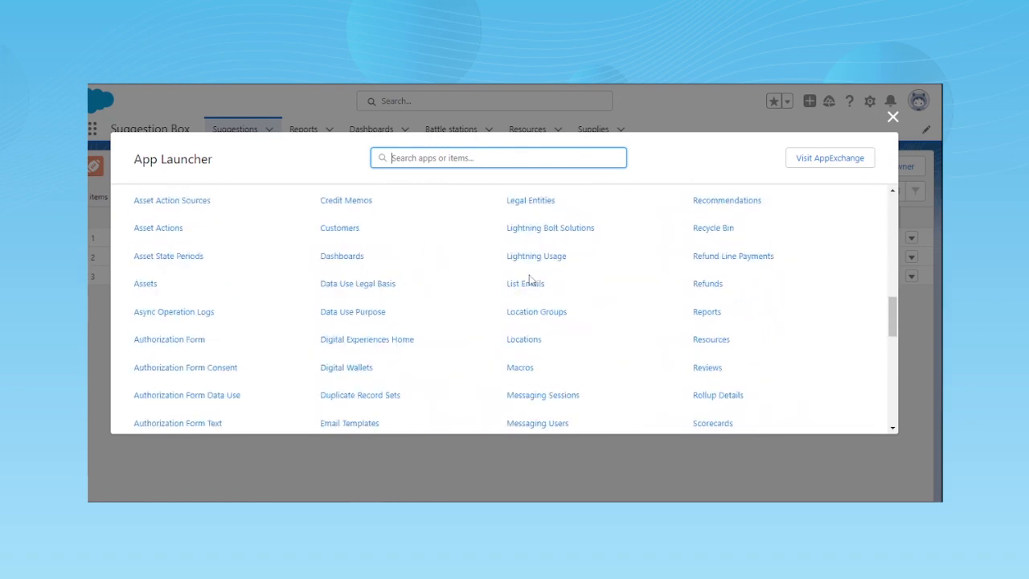
{"action": "scroll", "coordinate": [483, 322], "scroll_direction": "up", "scroll_amount": 10}
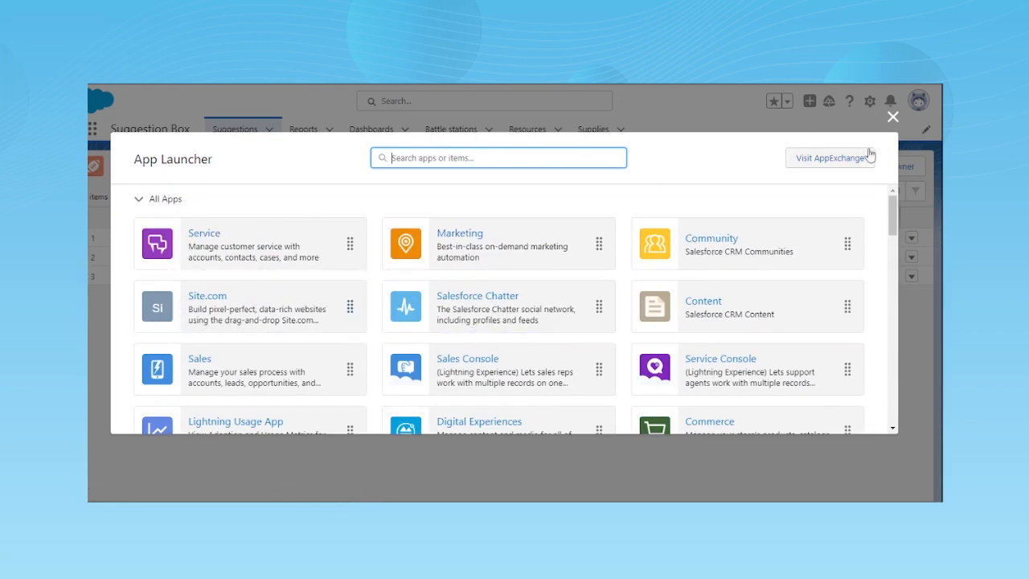
{"action": "left_click", "coordinate": [893, 117]}
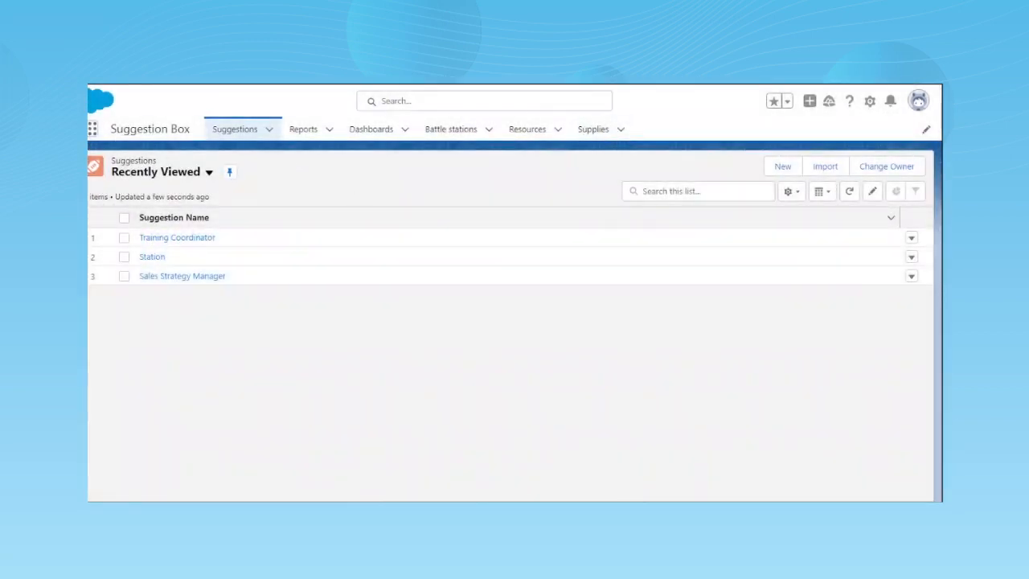
- Open Setup in a new browser tab and switch to that tab
{"action": "left_click", "coordinate": [869, 102]}
{"action": "right_click", "coordinate": [819, 151]}
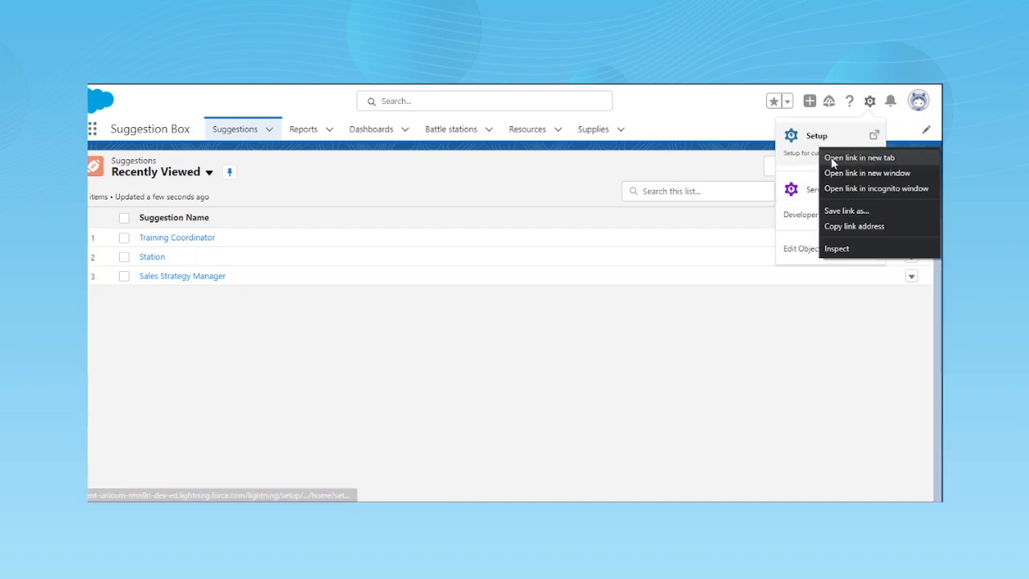
{"action": "left_click", "coordinate": [832, 161]}
{"action": "key", "text": "ctrl+Tab"}
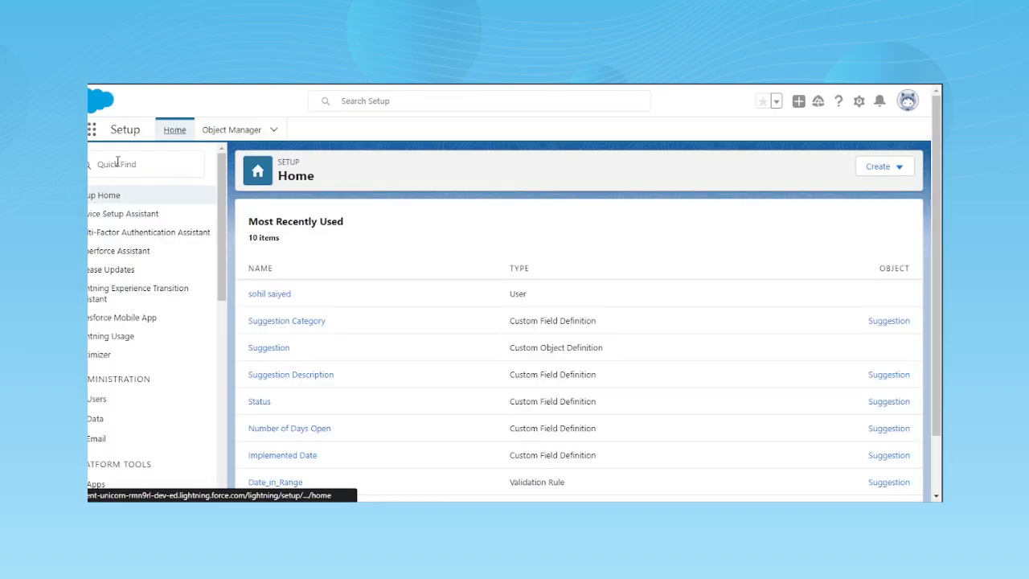
- Find the App Manager in Setup with "app" and open it
{"action": "left_click", "coordinate": [143, 164]}
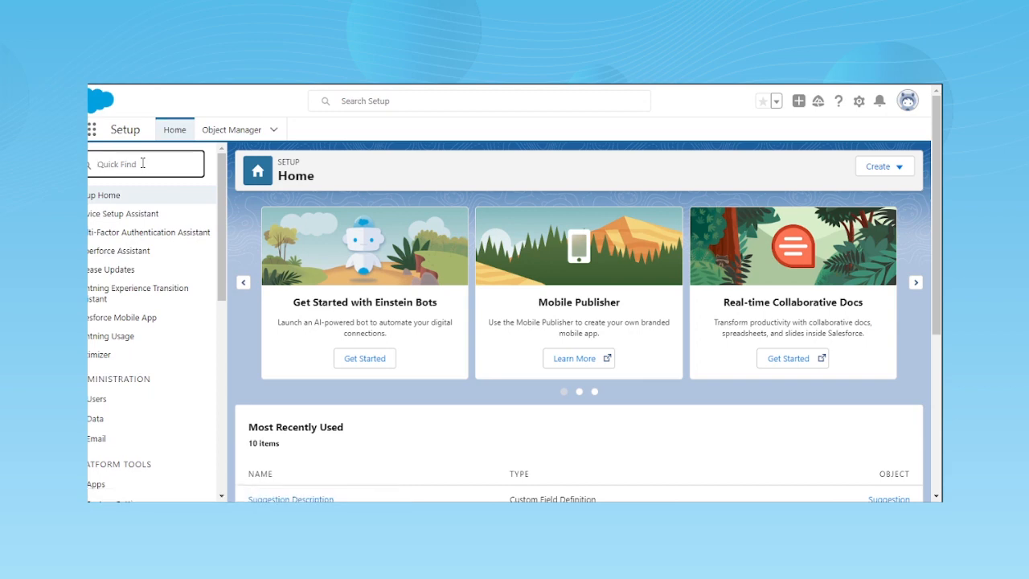
{"action": "type", "text": "app"}
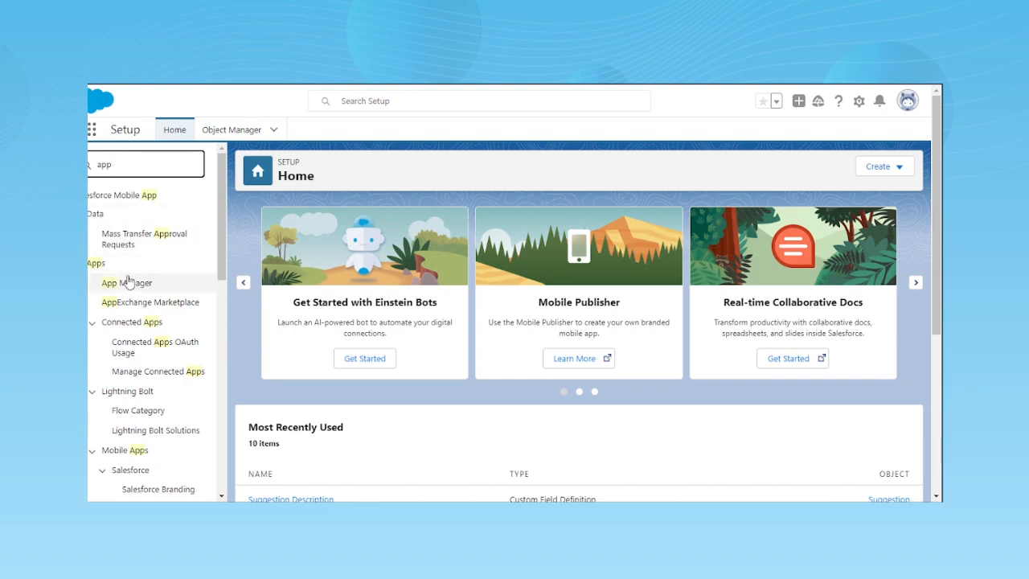
{"action": "left_click", "coordinate": [127, 287]}
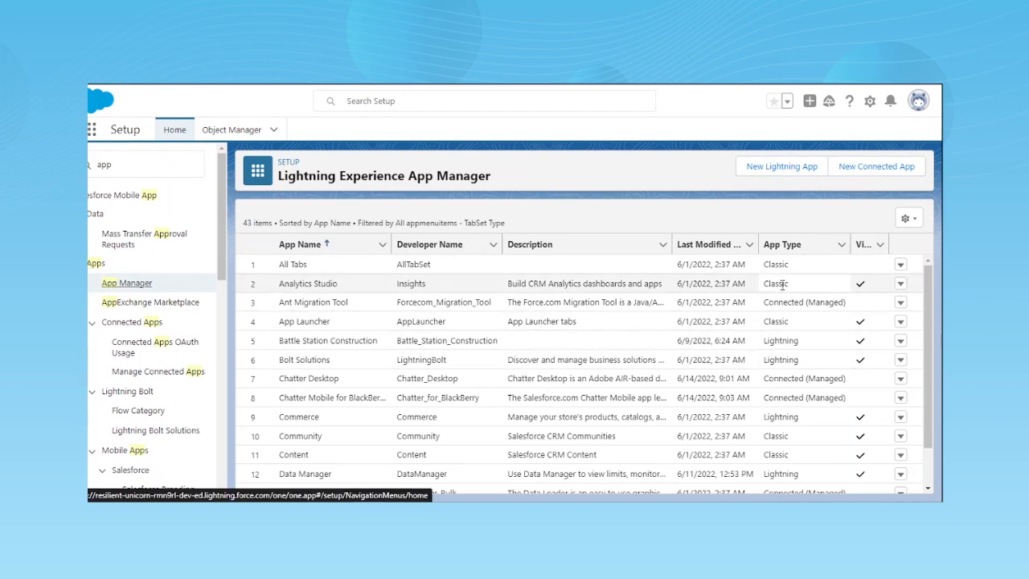
- Locate the Suggestion Box app in the app list and check its app type
{"action": "scroll", "coordinate": [782, 285], "scroll_direction": "down", "scroll_amount": 4}
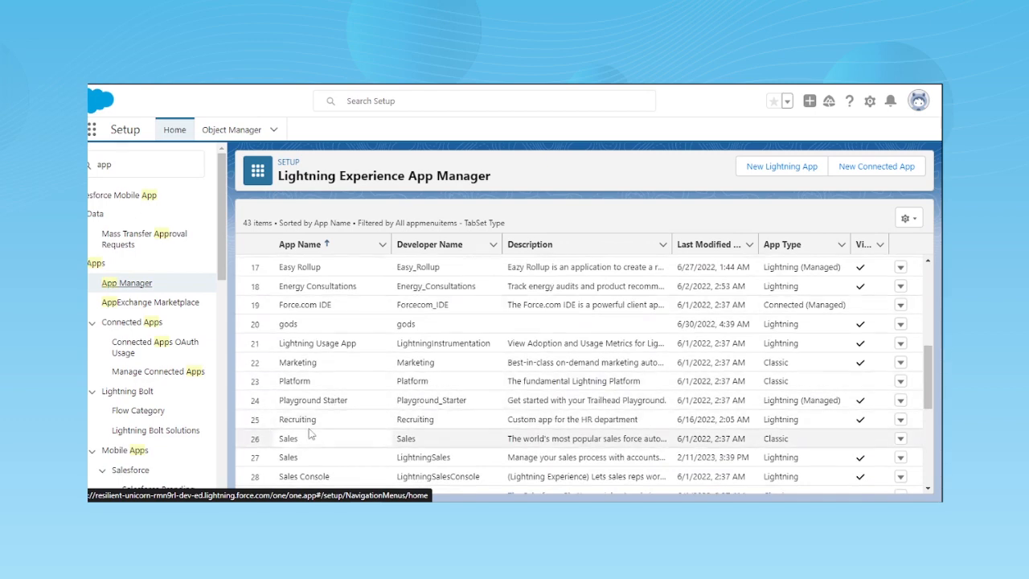
{"action": "scroll", "coordinate": [366, 414], "scroll_direction": "down", "scroll_amount": 3}
{"action": "scroll", "coordinate": [340, 434], "scroll_direction": "down", "scroll_amount": 1}
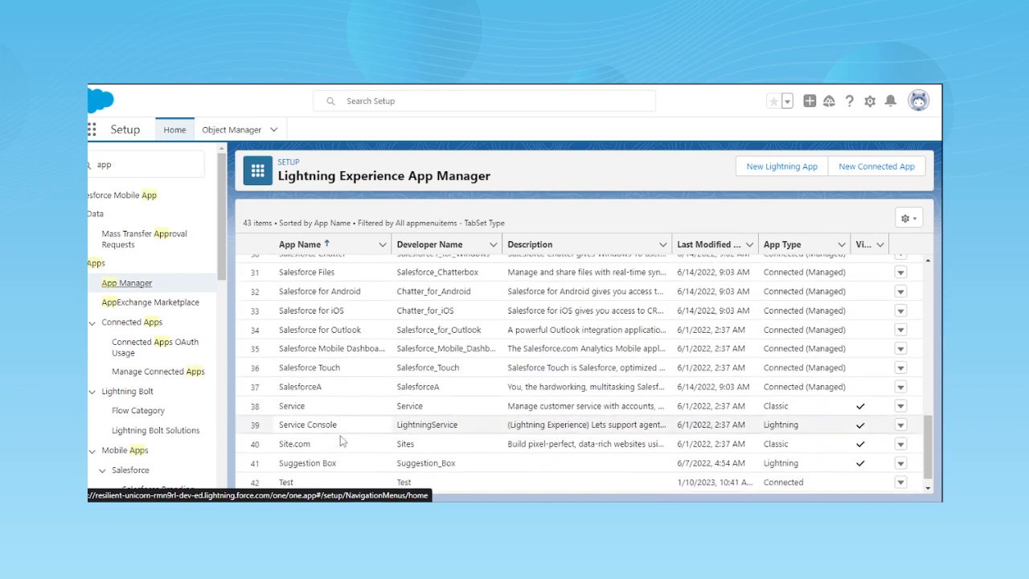
{"action": "scroll", "coordinate": [346, 438], "scroll_direction": "down", "scroll_amount": 1}
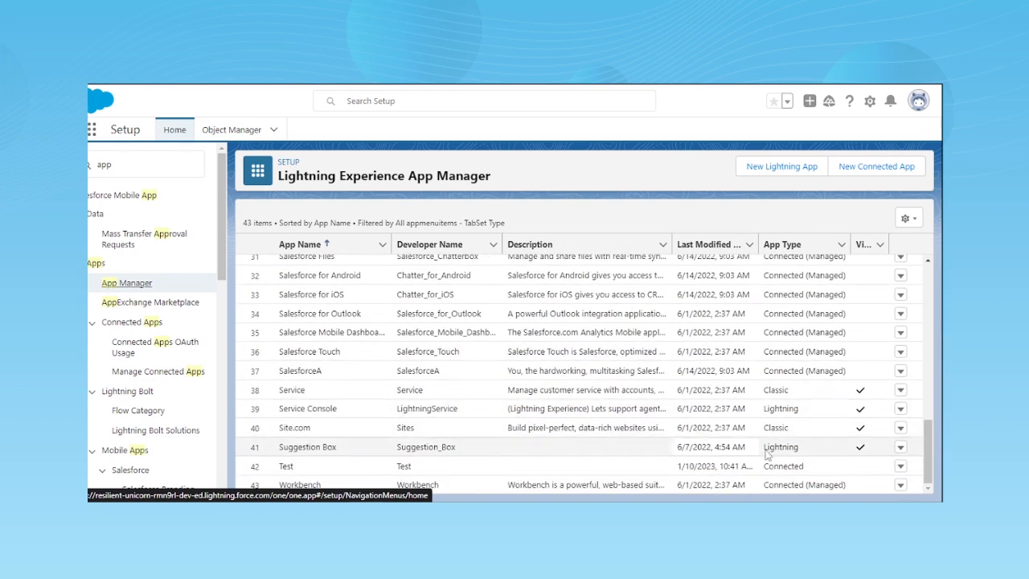
{"action": "left_click", "coordinate": [792, 447]}
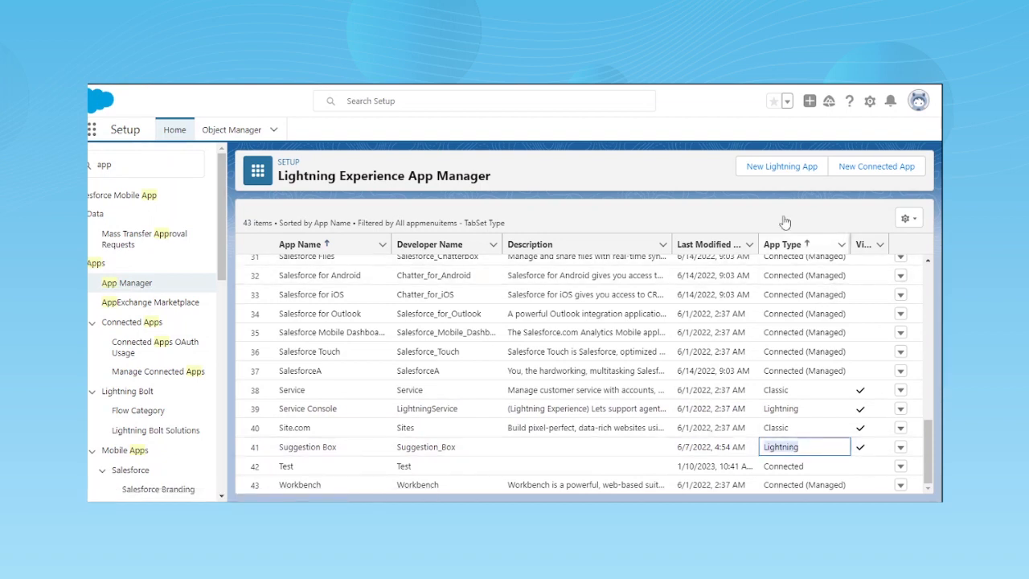
- Start a new Lightning app and name it "suggestion boxes"
{"action": "left_click", "coordinate": [767, 172]}
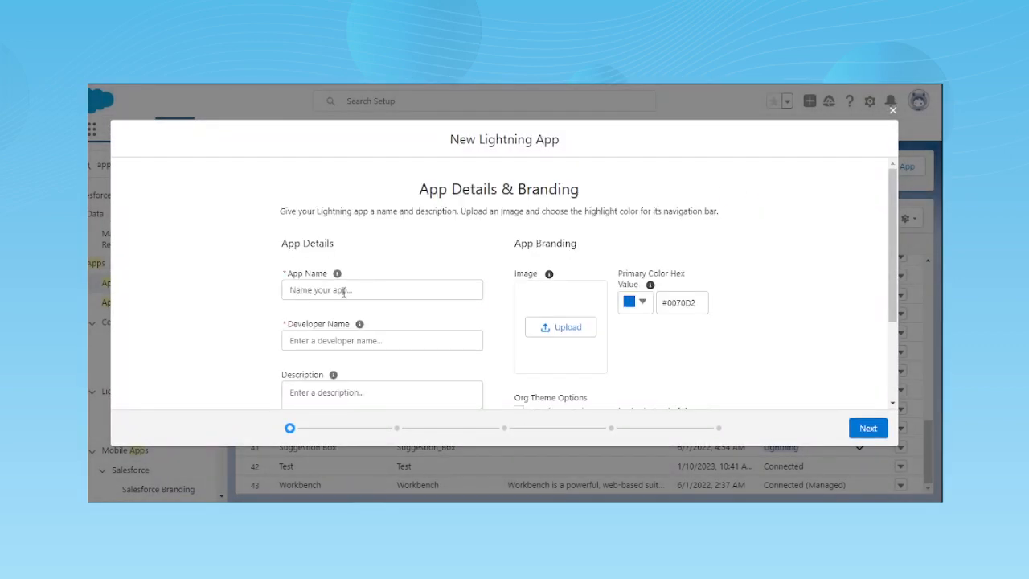
{"action": "left_click", "coordinate": [344, 293]}
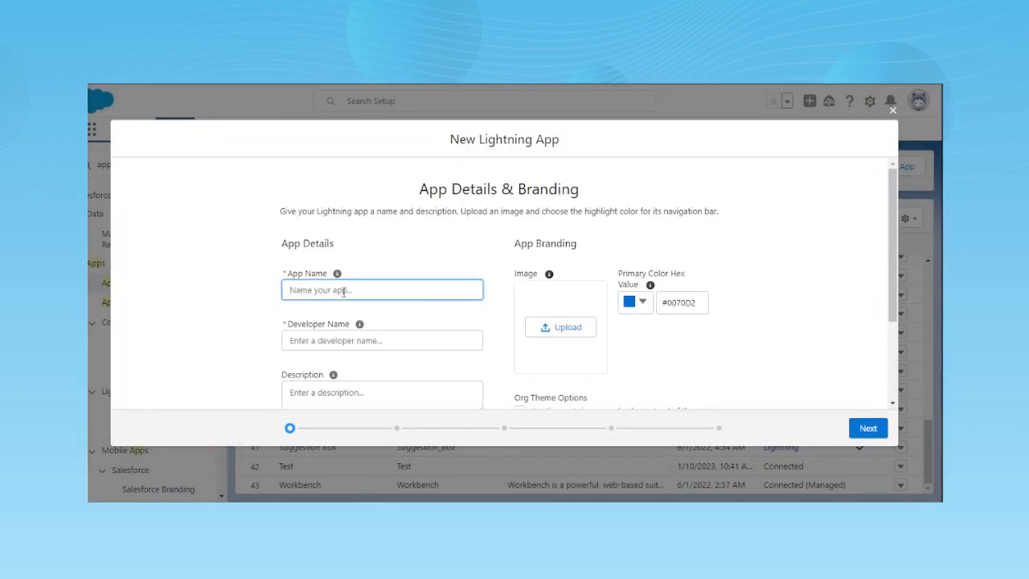
{"action": "type", "text": "stion boxes"}
- Fill in the developer name suggestion_boxes and look over the description and branding options
{"action": "scroll", "coordinate": [391, 357], "scroll_direction": "down", "scroll_amount": 3}
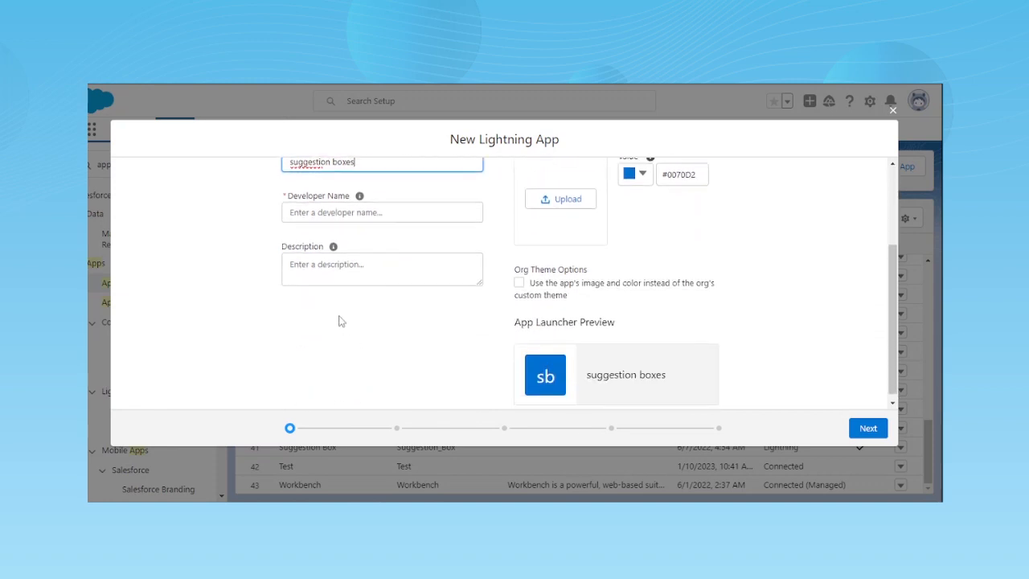
{"action": "left_click", "coordinate": [350, 222]}
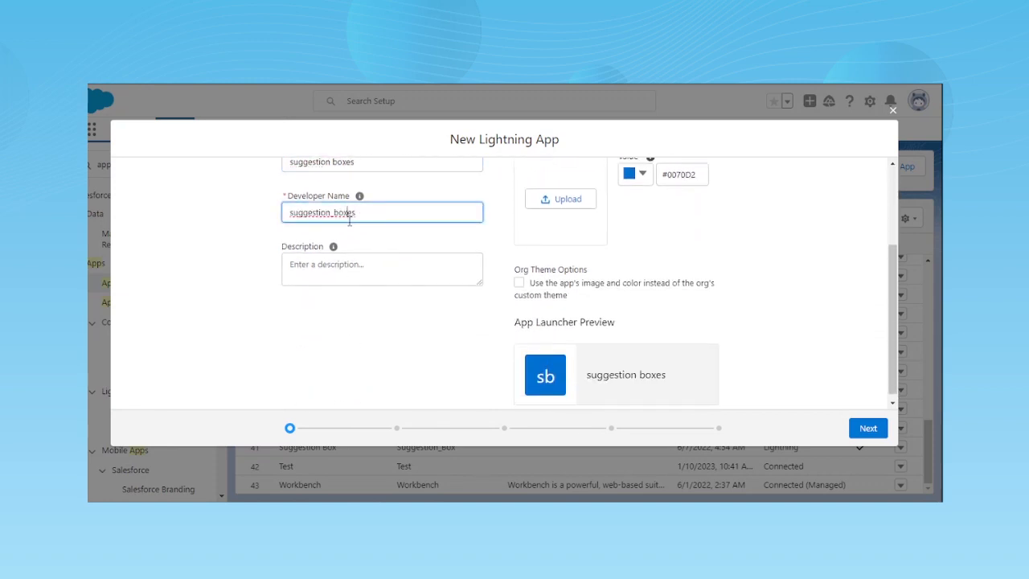
{"action": "left_click", "coordinate": [389, 278]}
{"action": "scroll", "coordinate": [587, 378], "scroll_direction": "up", "scroll_amount": 2}
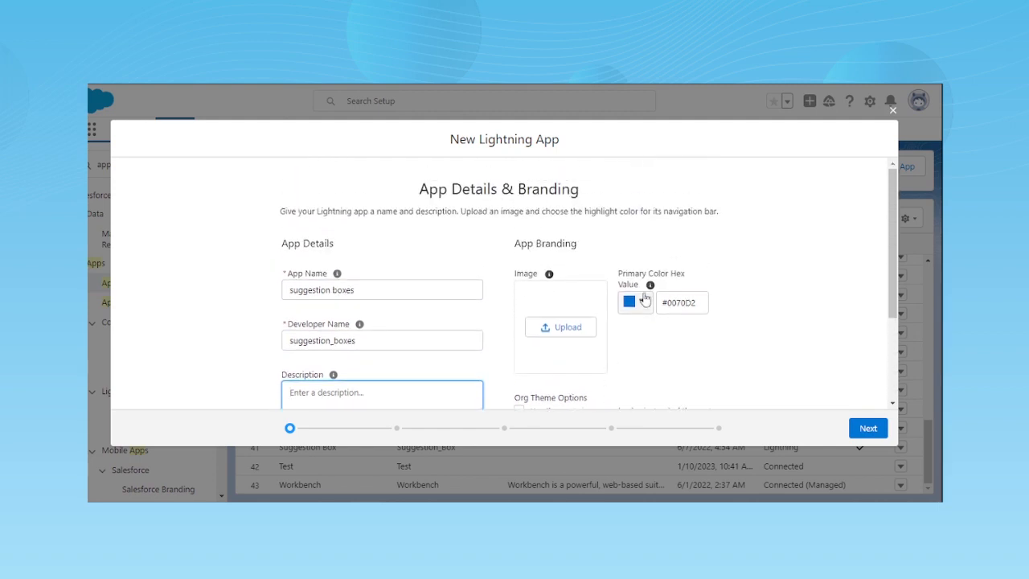
{"action": "scroll", "coordinate": [611, 321], "scroll_direction": "down", "scroll_amount": 1}
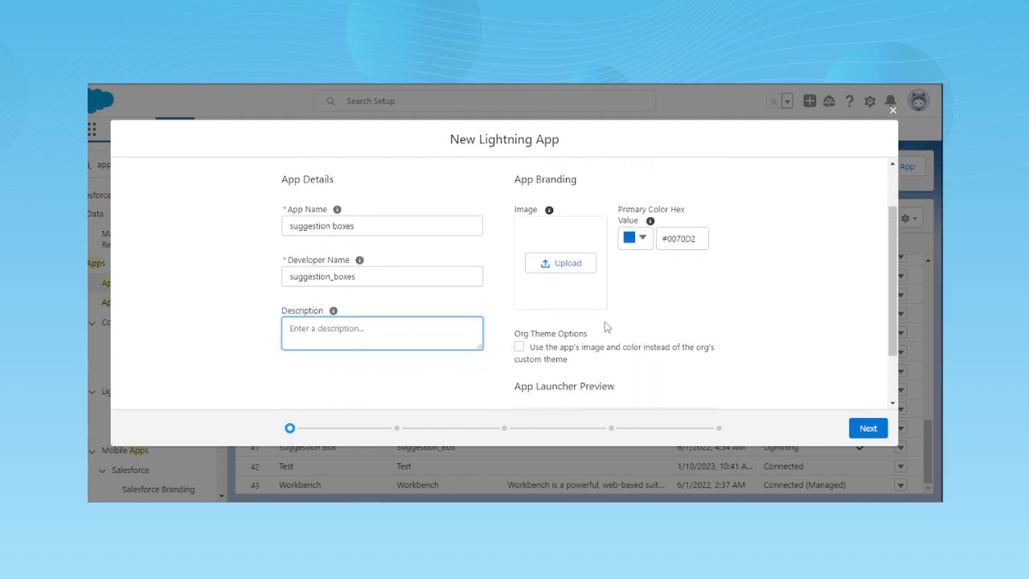
{"action": "left_click", "coordinate": [553, 270]}
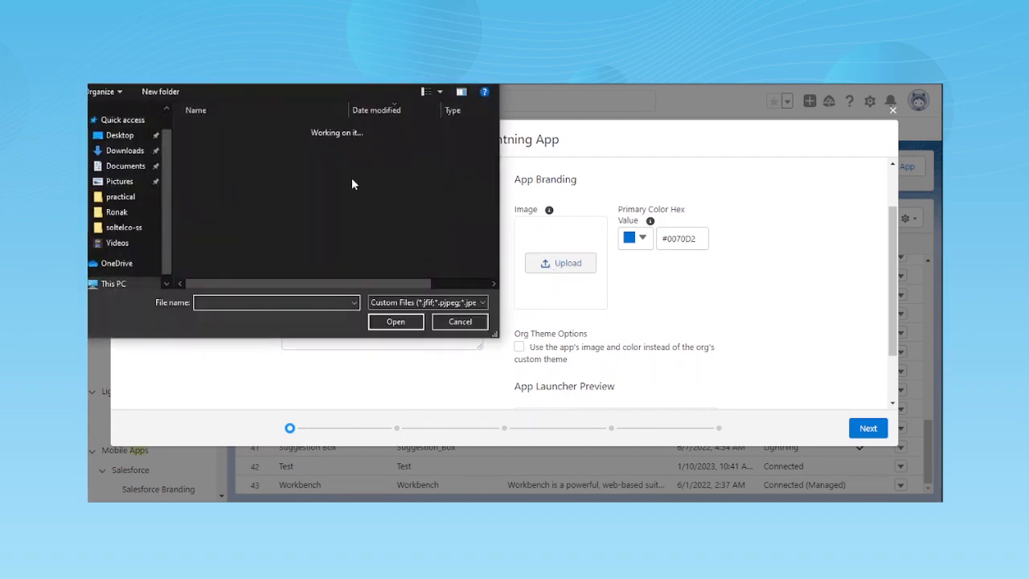
{"action": "scroll", "coordinate": [251, 232], "scroll_direction": "down", "scroll_amount": 10}
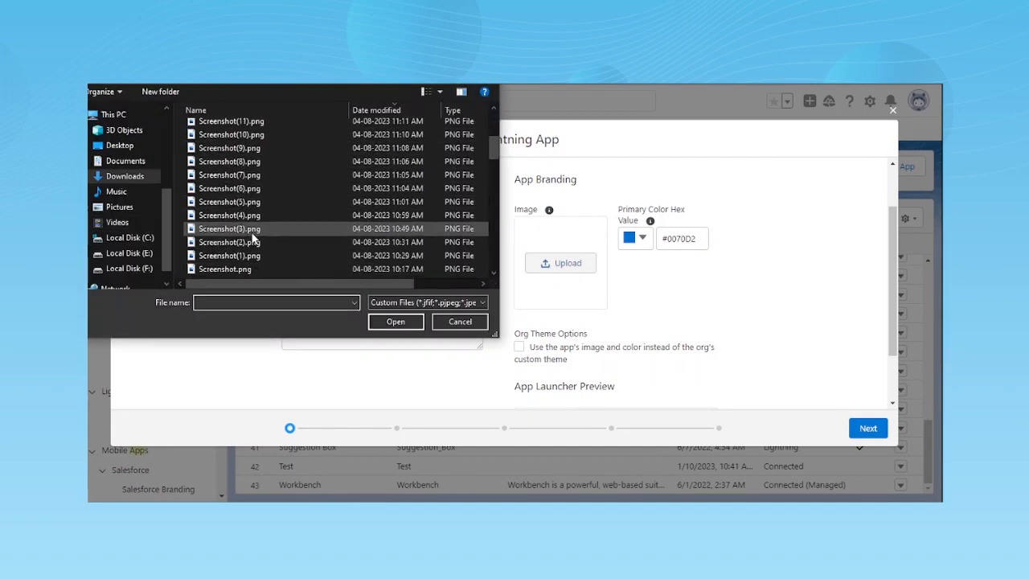
{"action": "scroll", "coordinate": [252, 233], "scroll_direction": "down", "scroll_amount": 5}
{"action": "scroll", "coordinate": [251, 233], "scroll_direction": "up", "scroll_amount": 15}
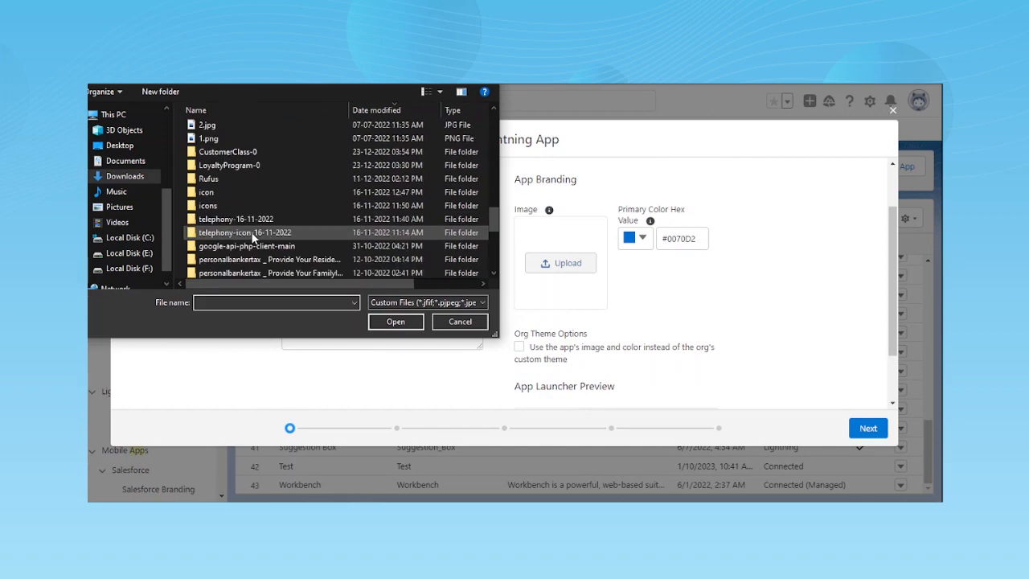
{"action": "left_click", "coordinate": [459, 321]}
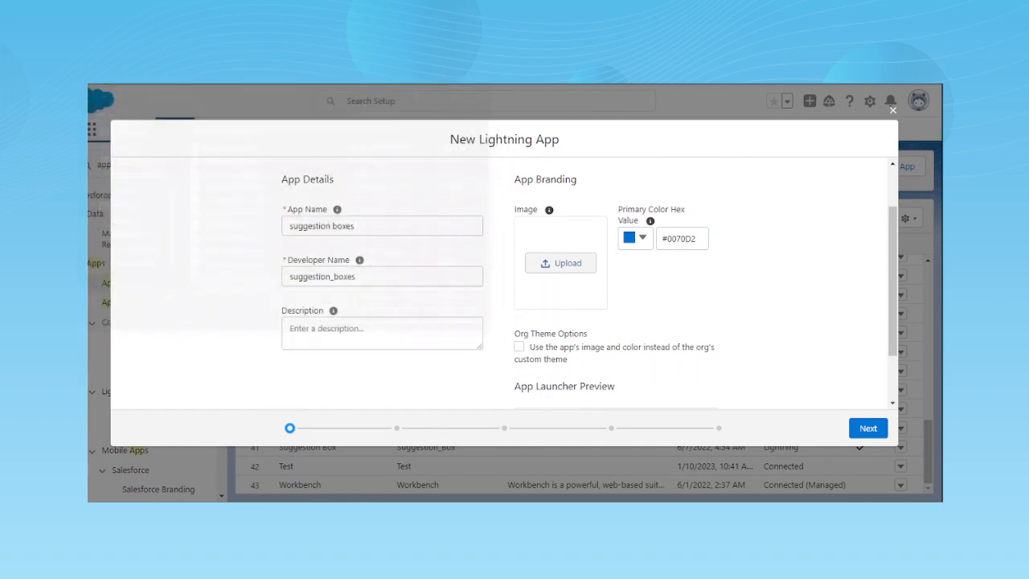
- Check the App Launcher preview of the new app and proceed to the app options
{"action": "scroll", "coordinate": [621, 351], "scroll_direction": "down", "scroll_amount": 2}
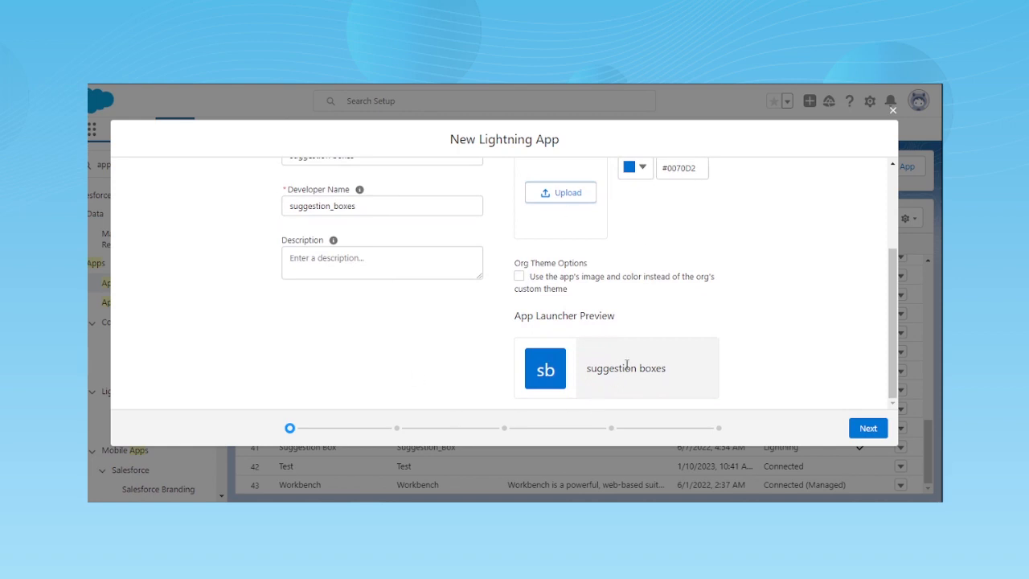
{"action": "left_click", "coordinate": [863, 427]}
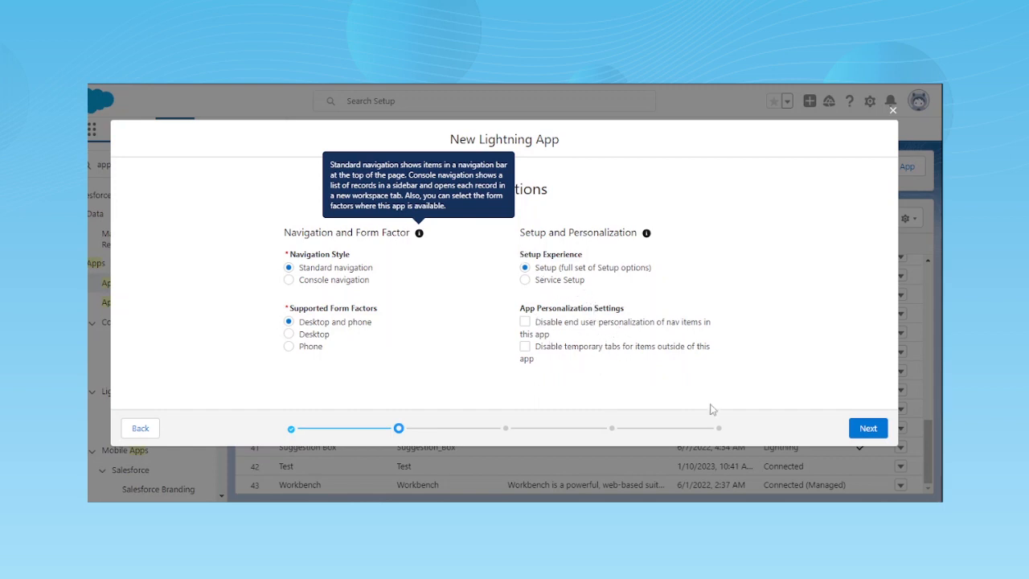
- Accept standard navigation with desktop and phone support, and look over the utility bar description
{"action": "left_click", "coordinate": [868, 437]}
{"action": "scroll", "coordinate": [483, 378], "scroll_direction": "down", "scroll_amount": 3}
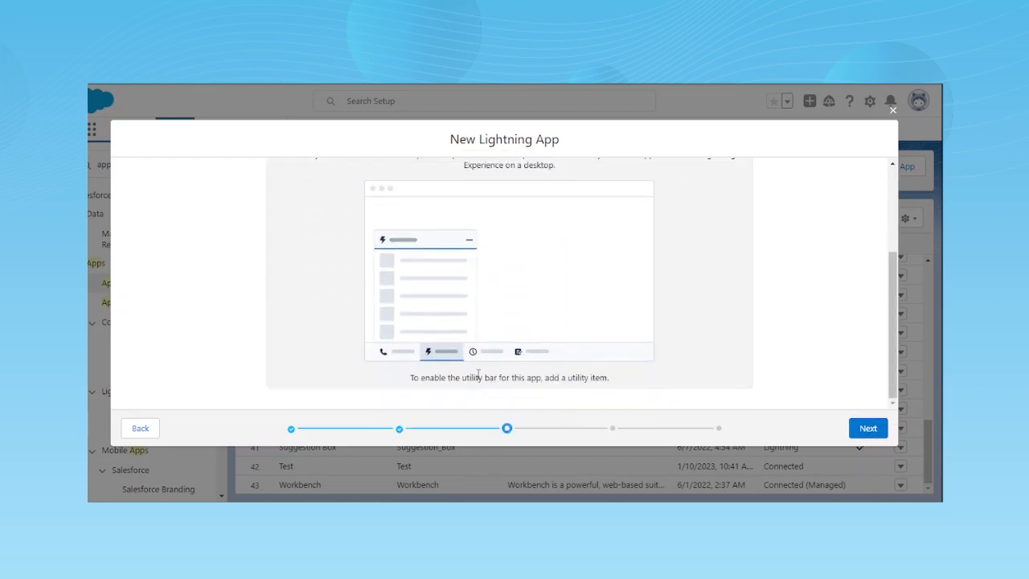
{"action": "scroll", "coordinate": [534, 364], "scroll_direction": "up", "scroll_amount": 3}
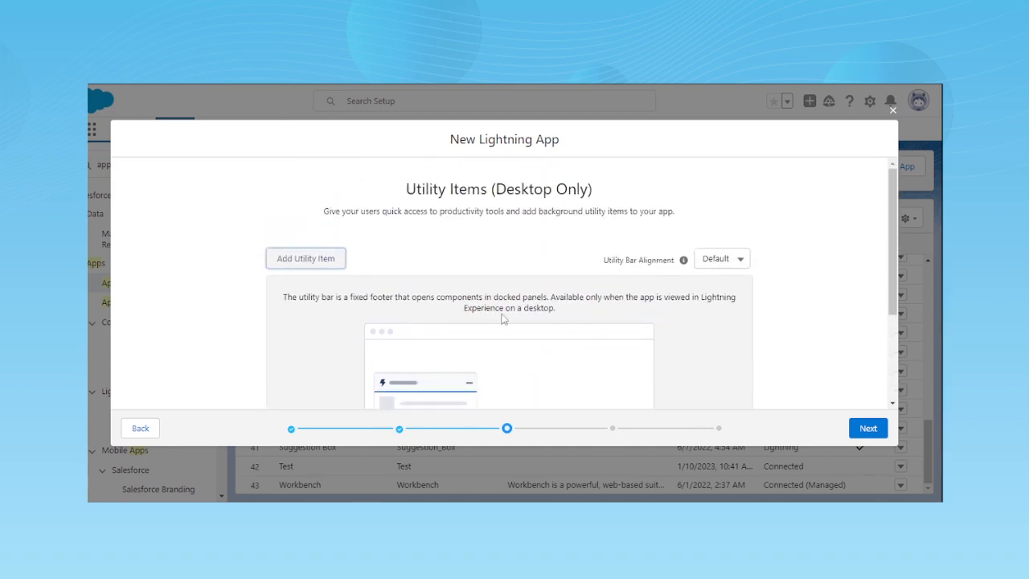
- Examine the standard, custom and managed components available as utility items for the app
{"action": "left_click", "coordinate": [314, 264]}
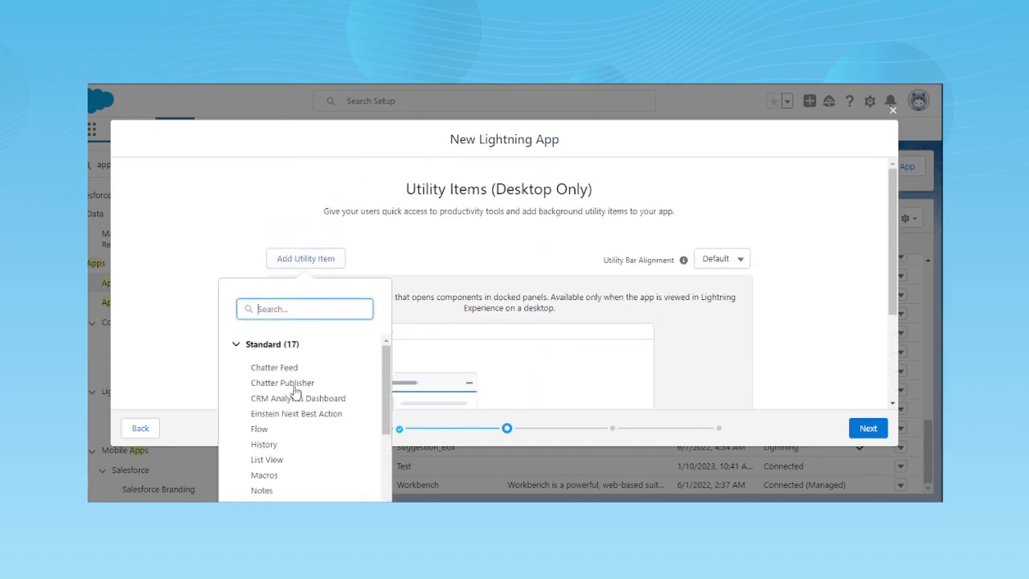
{"action": "scroll", "coordinate": [274, 377], "scroll_direction": "down", "scroll_amount": 5}
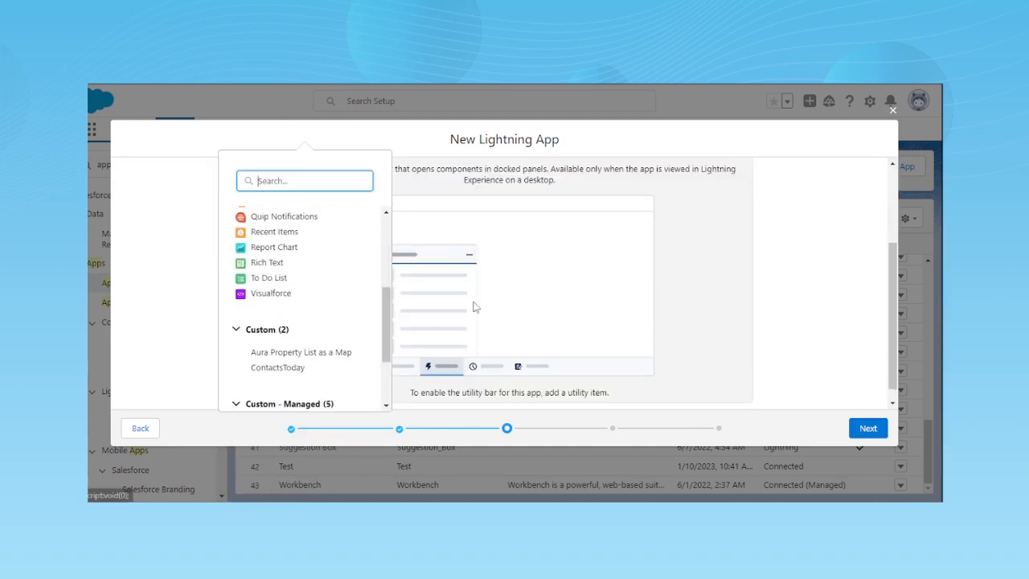
{"action": "scroll", "coordinate": [322, 386], "scroll_direction": "up", "scroll_amount": 5}
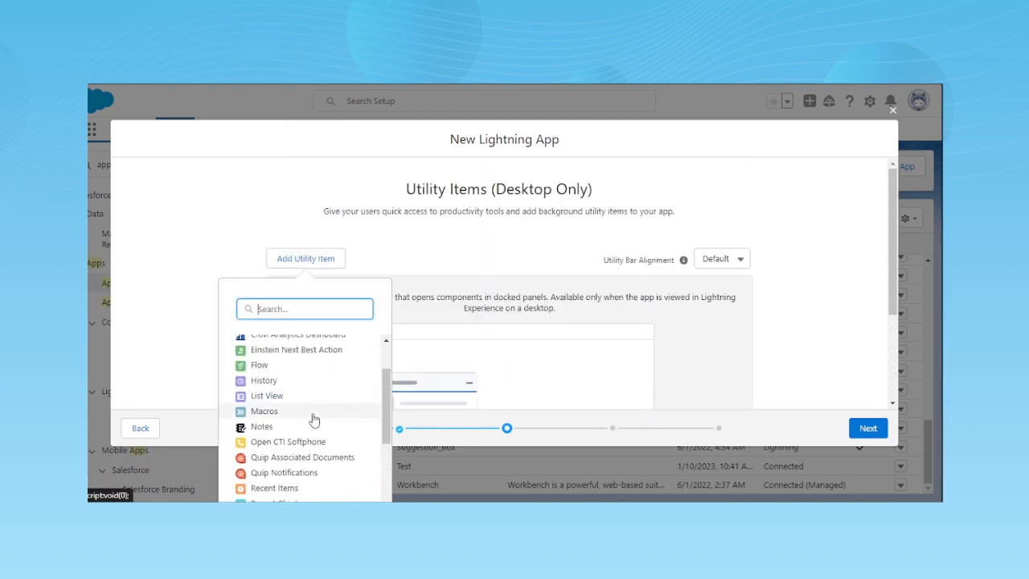
{"action": "scroll", "coordinate": [271, 338], "scroll_direction": "down", "scroll_amount": 10}
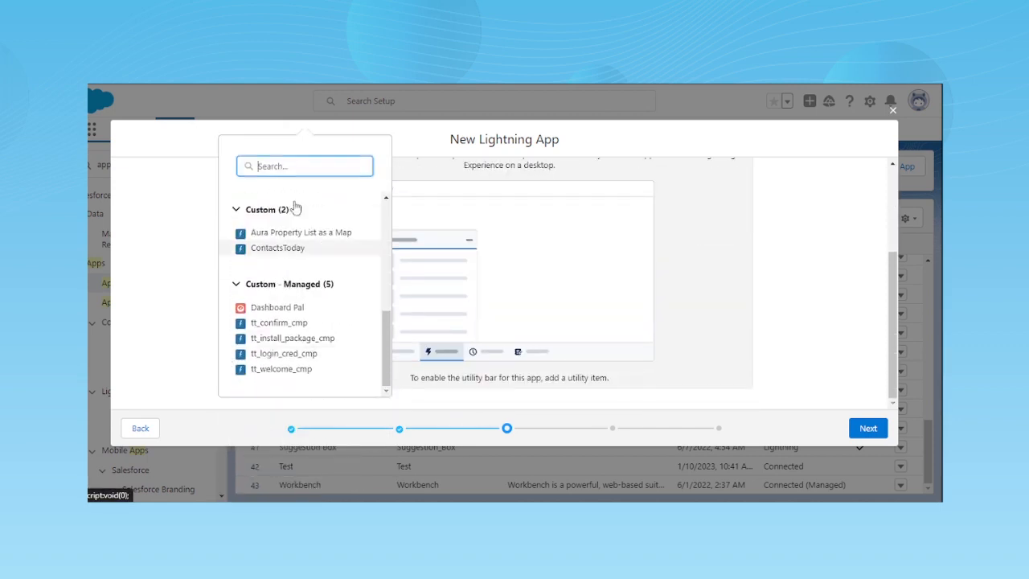
{"action": "scroll", "coordinate": [271, 324], "scroll_direction": "up", "scroll_amount": 3}
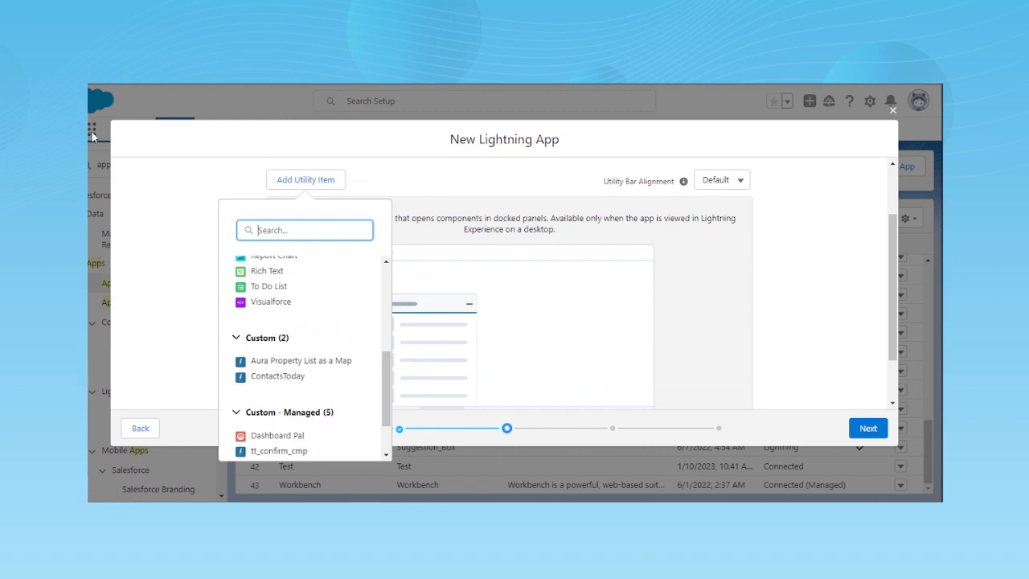
{"action": "scroll", "coordinate": [297, 317], "scroll_direction": "up", "scroll_amount": 5}
{"action": "scroll", "coordinate": [305, 289], "scroll_direction": "down", "scroll_amount": 4}
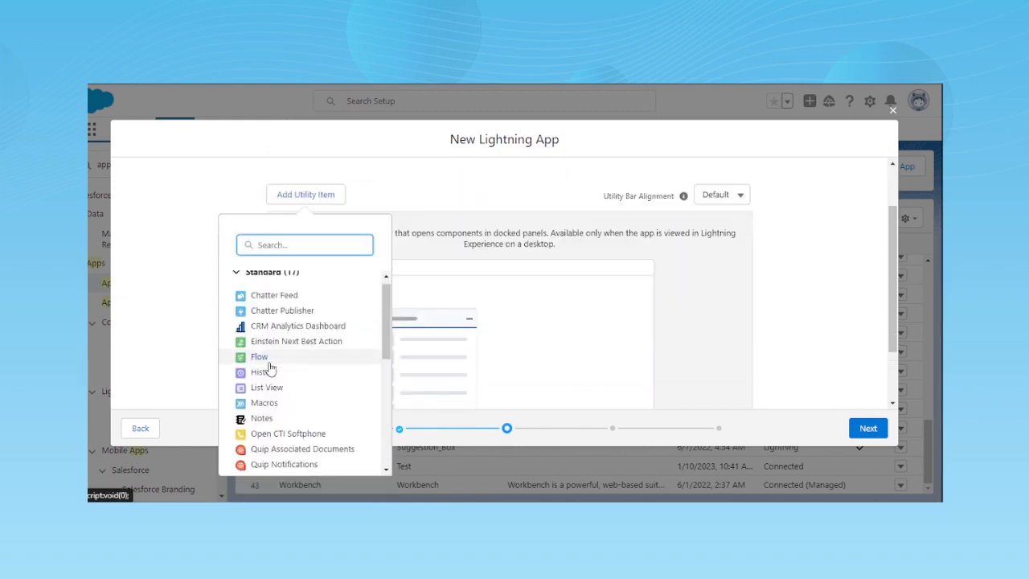
{"action": "scroll", "coordinate": [271, 324], "scroll_direction": "down", "scroll_amount": 5}
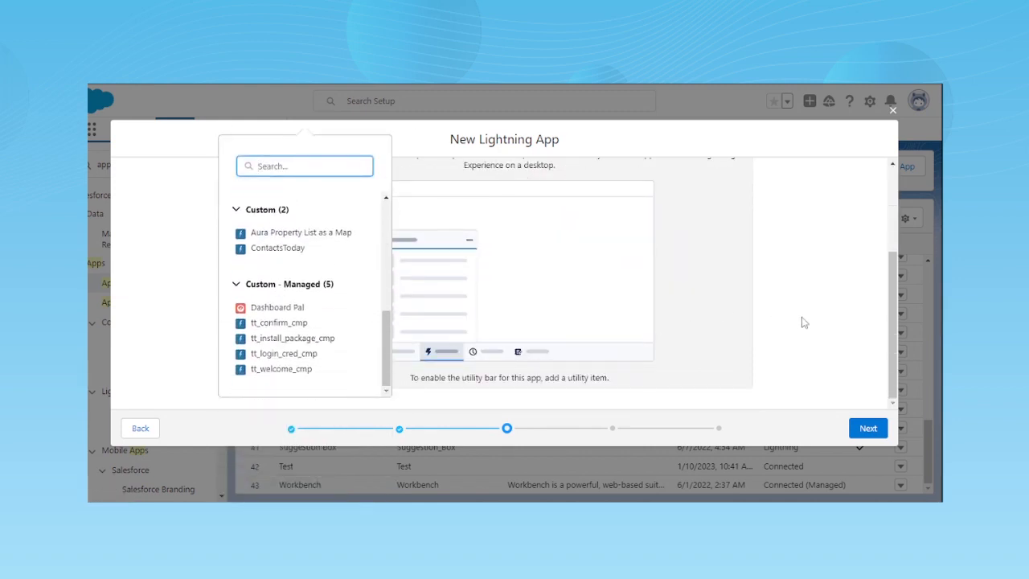
{"action": "scroll", "coordinate": [812, 336], "scroll_direction": "up", "scroll_amount": 3}
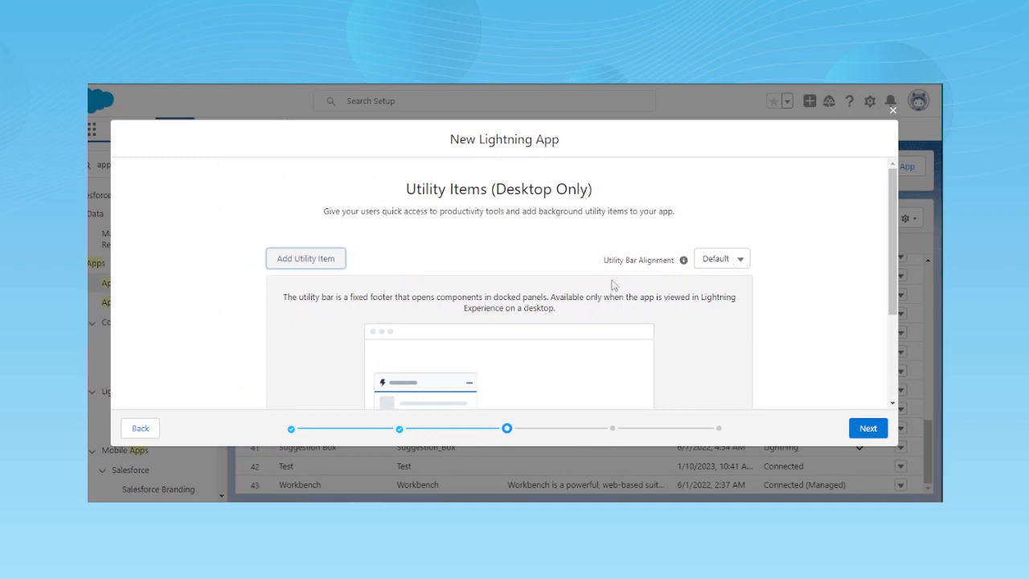
- Continue without utility items and add Suggestions to the app's selected navigation items
{"action": "left_click", "coordinate": [868, 428]}
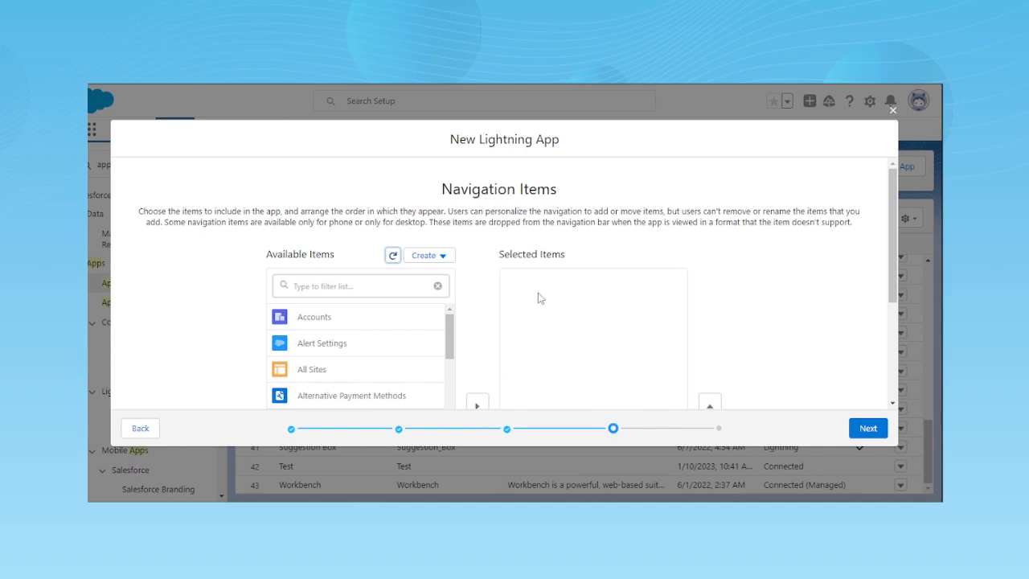
{"action": "scroll", "coordinate": [540, 297], "scroll_direction": "down", "scroll_amount": 1}
{"action": "scroll", "coordinate": [539, 296], "scroll_direction": "down", "scroll_amount": 2}
{"action": "scroll", "coordinate": [539, 296], "scroll_direction": "up", "scroll_amount": 3}
{"action": "left_click", "coordinate": [350, 287]}
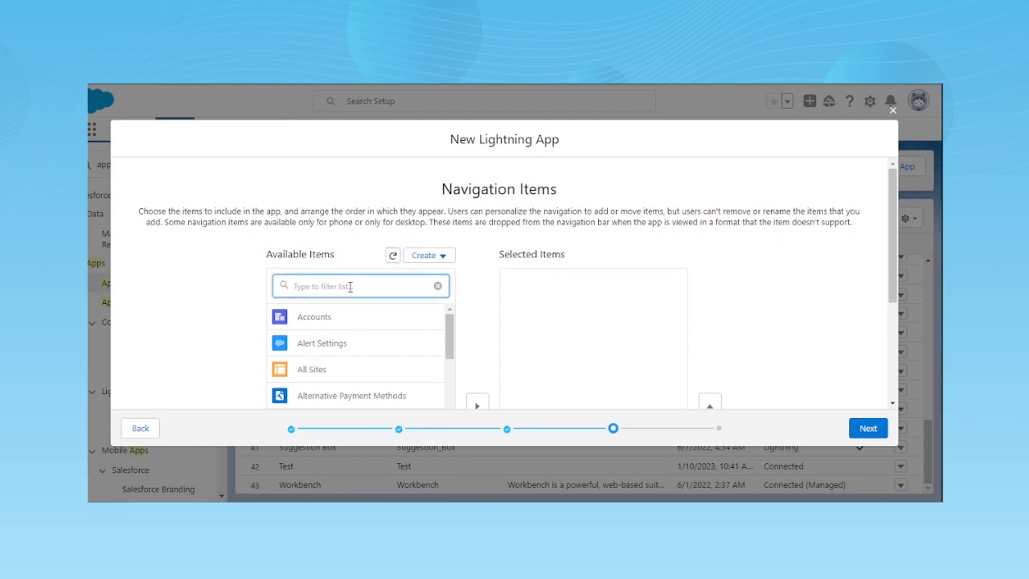
{"action": "type", "text": "sugg"}
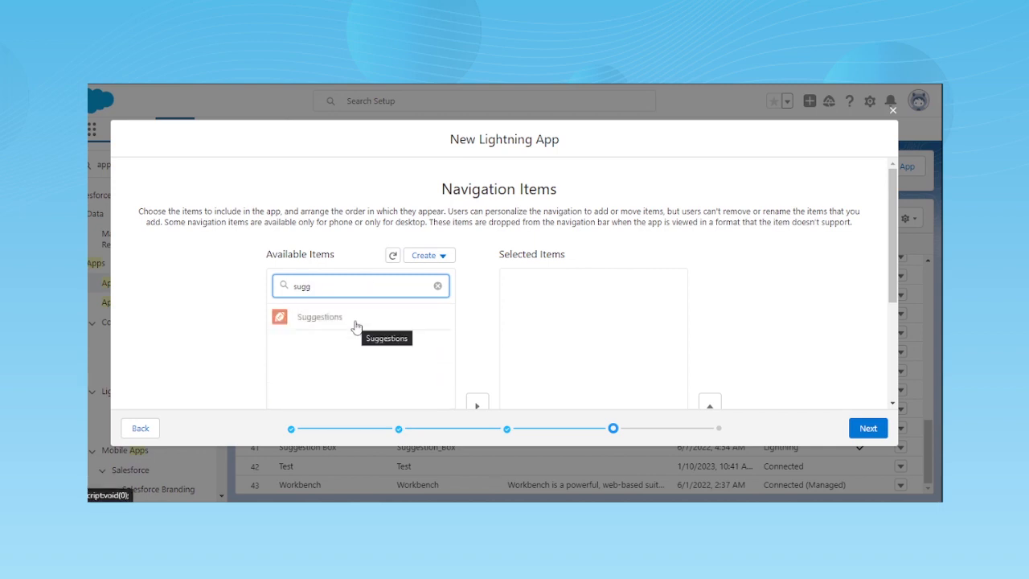
{"action": "left_click", "coordinate": [340, 322]}
{"action": "scroll", "coordinate": [448, 368], "scroll_direction": "down", "scroll_amount": 2}
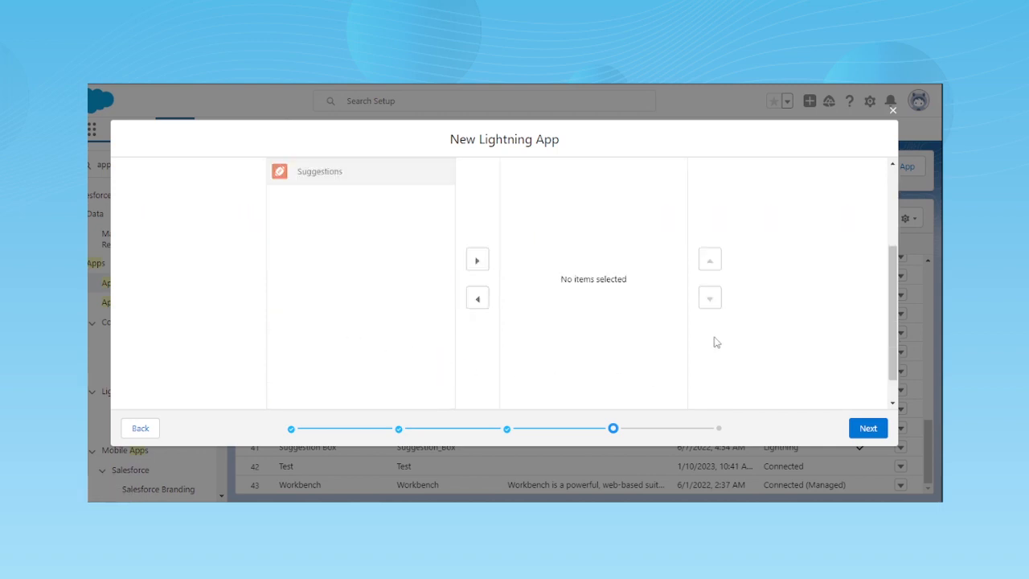
{"action": "left_click", "coordinate": [479, 262]}
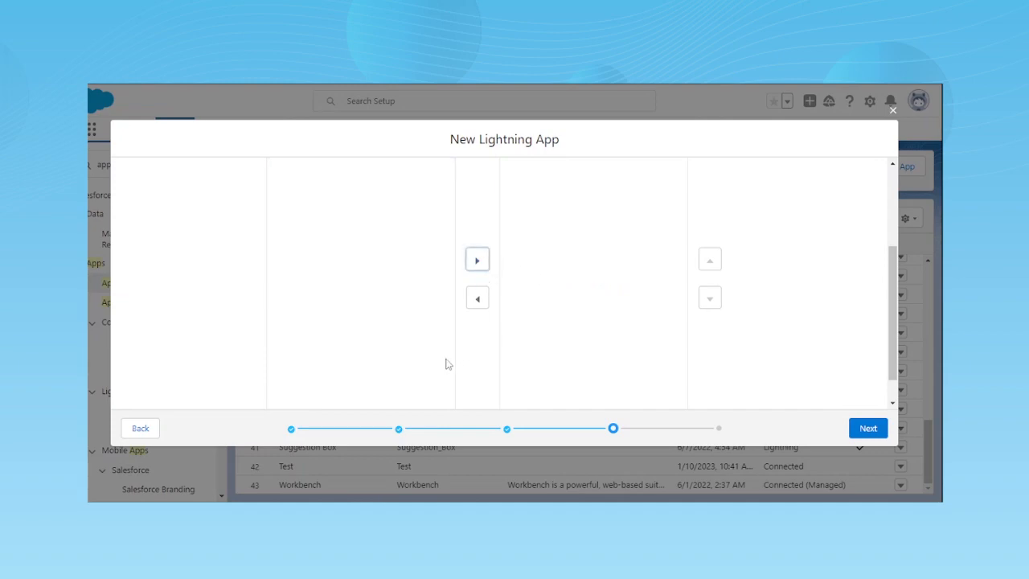
- Find Reports among the available items and add it to the app's navigation items
{"action": "scroll", "coordinate": [362, 346], "scroll_direction": "up", "scroll_amount": 3}
{"action": "left_click_drag", "start_coordinate": [313, 290], "coordinate": [272, 294]}
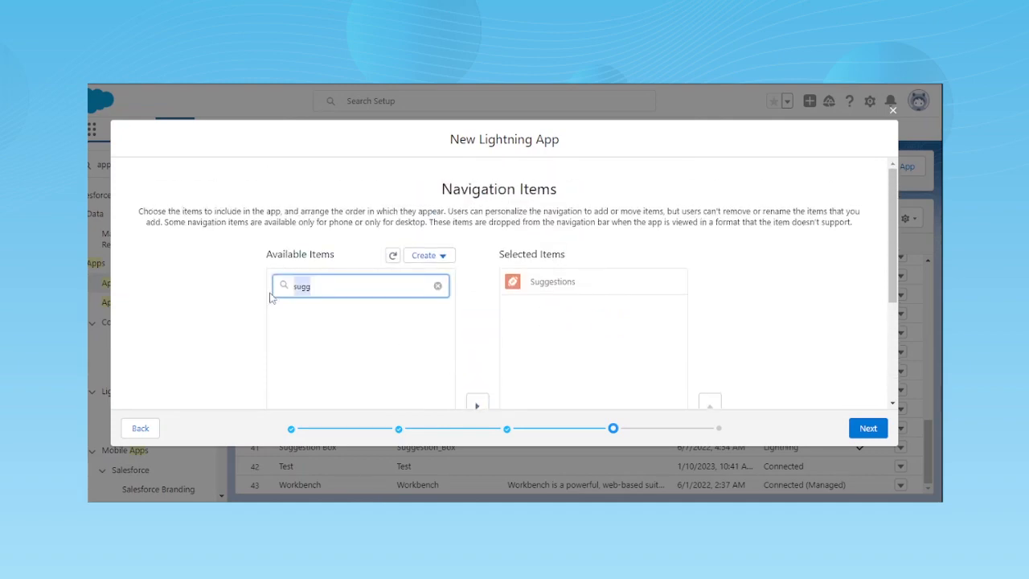
{"action": "type", "text": "repo"}
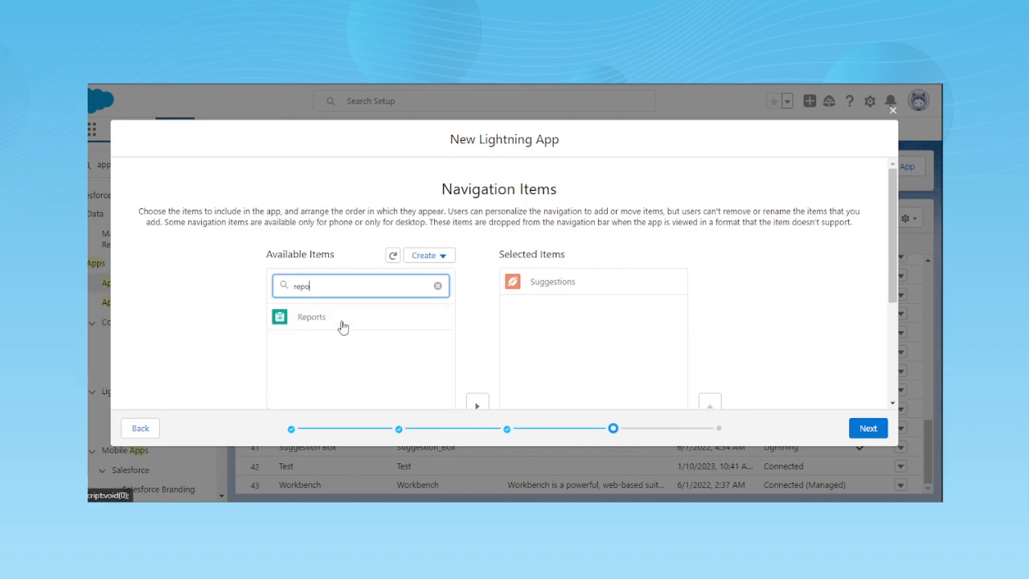
{"action": "scroll", "coordinate": [342, 326], "scroll_direction": "down", "scroll_amount": 3}
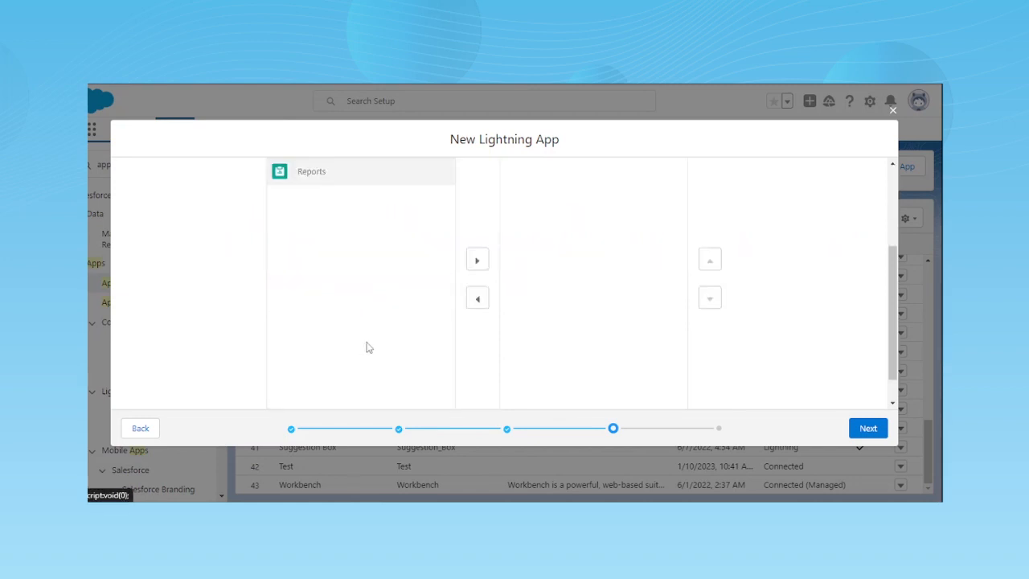
{"action": "scroll", "coordinate": [473, 290], "scroll_direction": "up", "scroll_amount": 3}
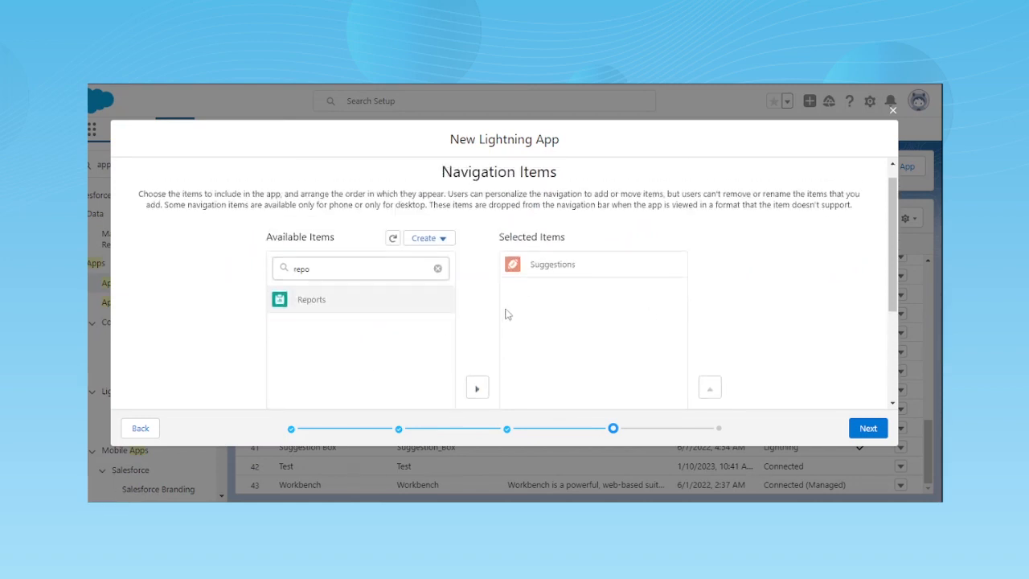
{"action": "left_click", "coordinate": [476, 391]}
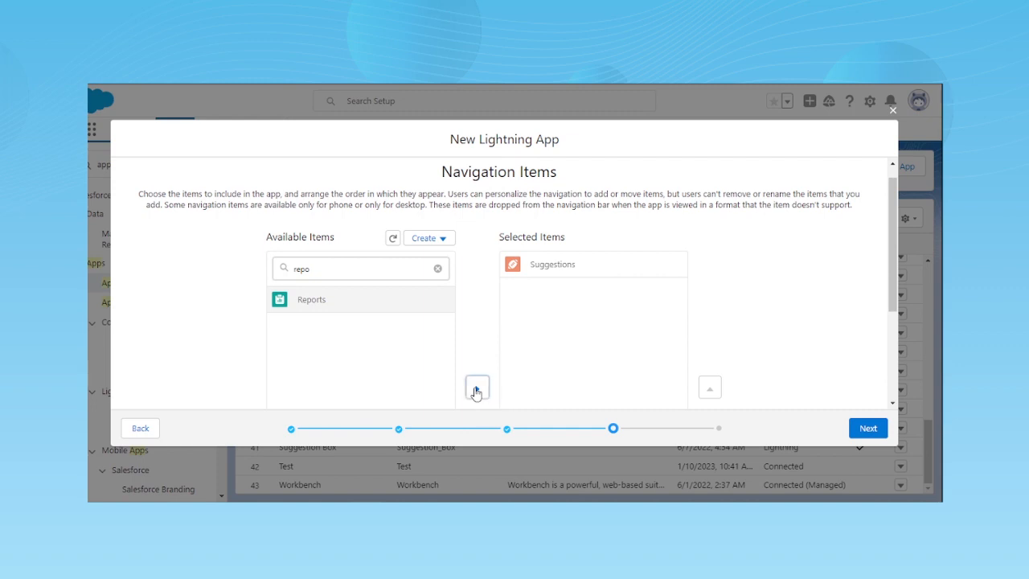
- Find Dashboards among the available items and add it to the app's navigation items
{"action": "double_click", "coordinate": [321, 270]}
{"action": "type", "text": "da"}
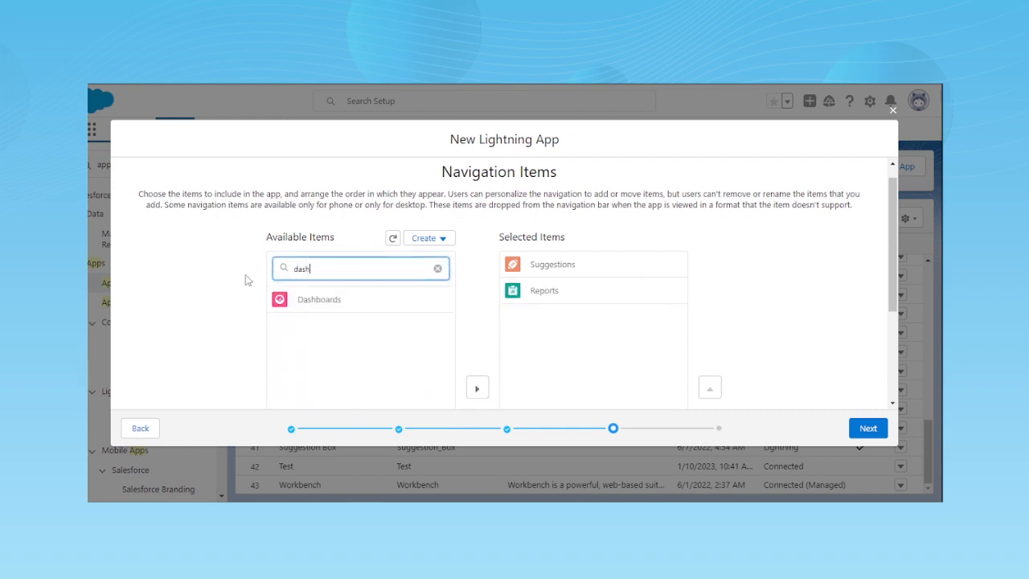
{"action": "type", "text": "sh"}
{"action": "left_click", "coordinate": [326, 304]}
{"action": "scroll", "coordinate": [354, 338], "scroll_direction": "down", "scroll_amount": 2}
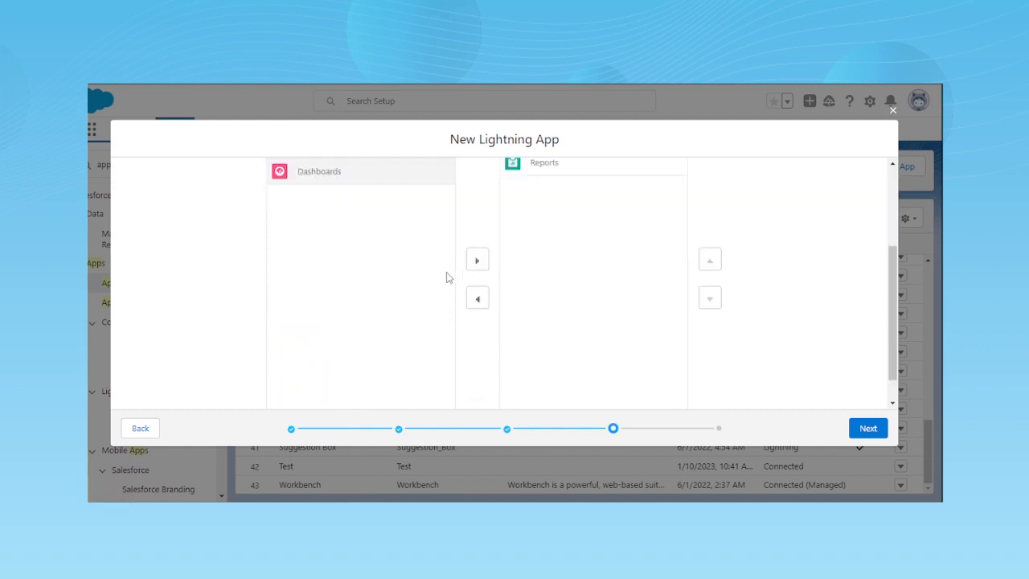
{"action": "left_click", "coordinate": [476, 260]}
{"action": "scroll", "coordinate": [470, 336], "scroll_direction": "up", "scroll_amount": 2}
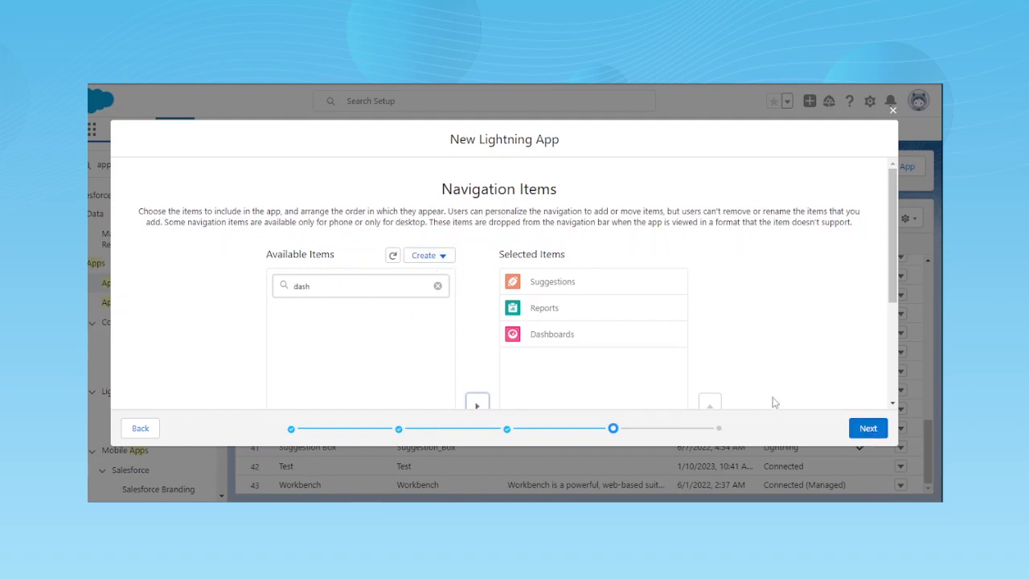
- Proceed to the user profiles and give the System Administrator profile access to the app
{"action": "left_click", "coordinate": [867, 428]}
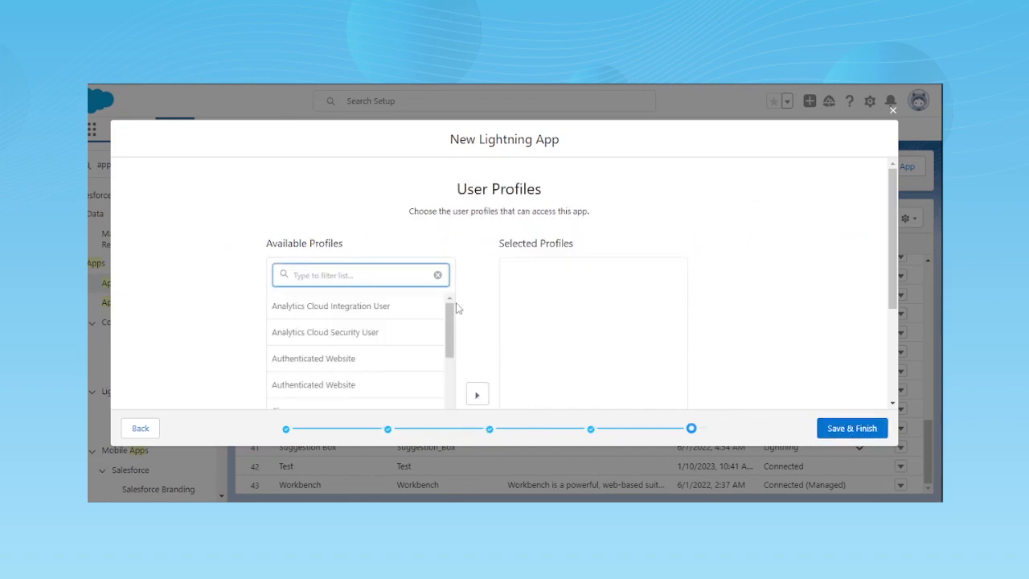
{"action": "scroll", "coordinate": [336, 336], "scroll_direction": "down", "scroll_amount": 6}
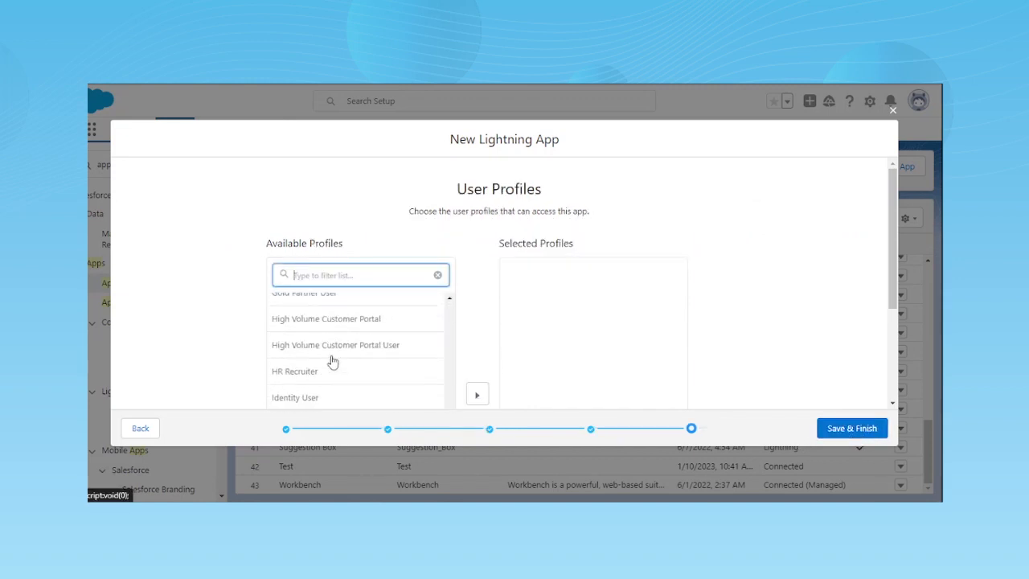
{"action": "scroll", "coordinate": [338, 358], "scroll_direction": "up", "scroll_amount": 4}
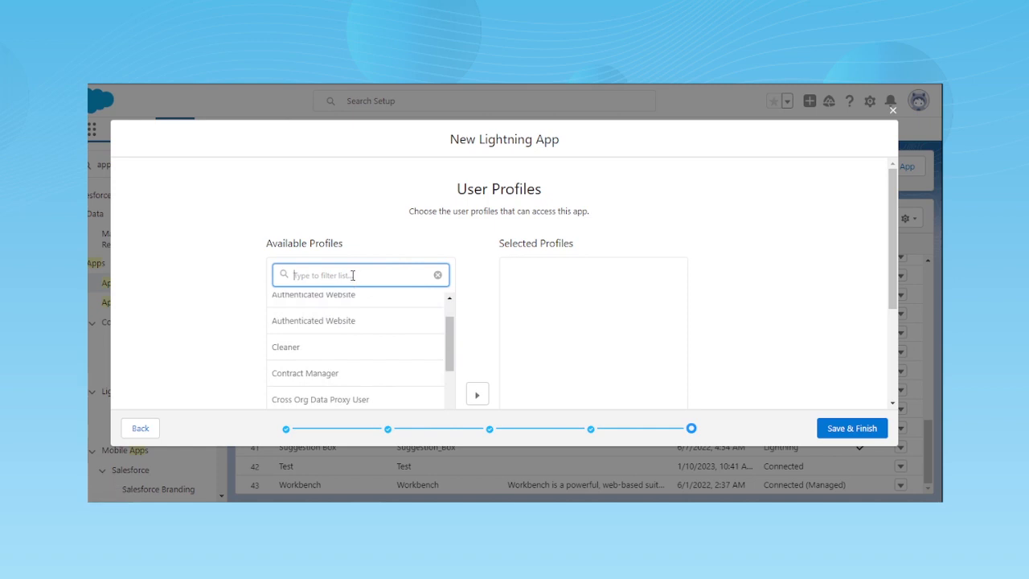
{"action": "type", "text": "sy"}
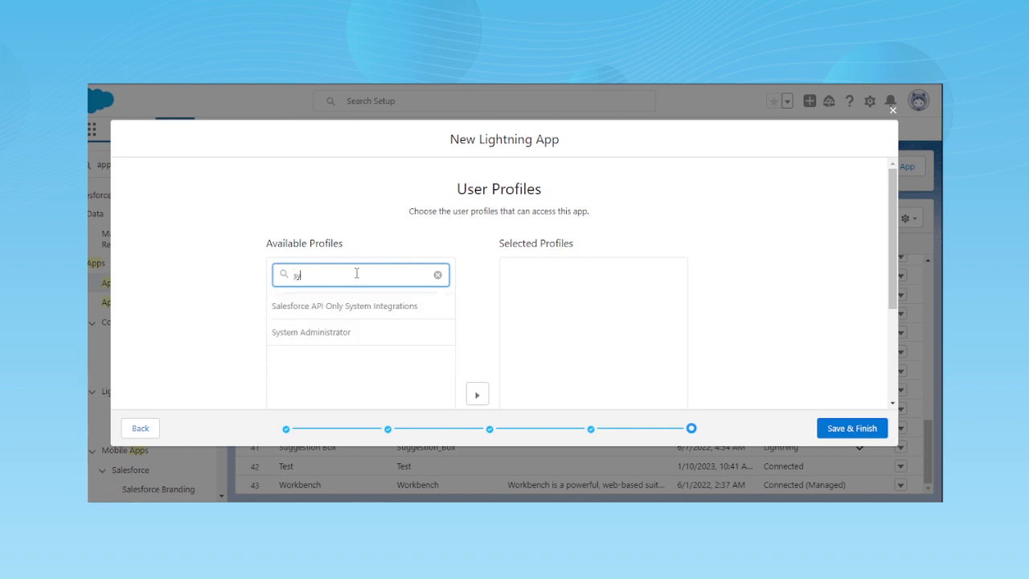
{"action": "left_click", "coordinate": [358, 333]}
{"action": "scroll", "coordinate": [358, 337], "scroll_direction": "down", "scroll_amount": 2}
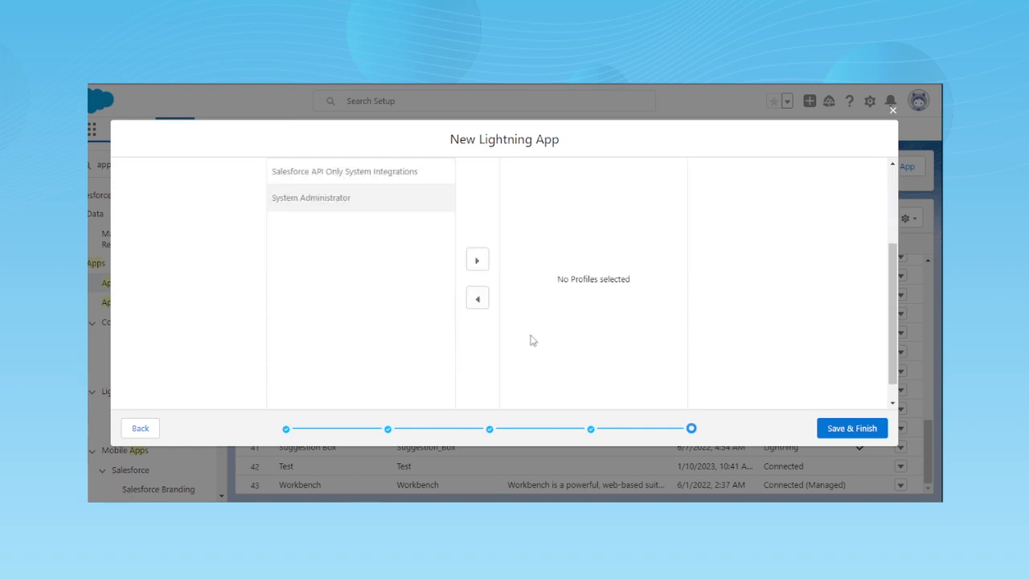
{"action": "left_click", "coordinate": [476, 263]}
{"action": "scroll", "coordinate": [491, 392], "scroll_direction": "up", "scroll_amount": 2}
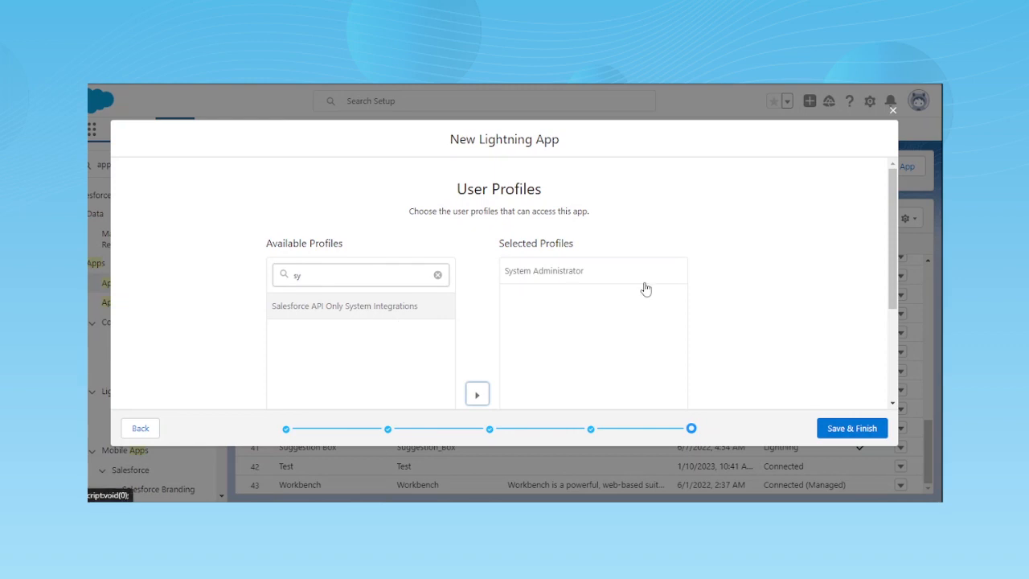
- Save the new Lightning app and look for suggestion boxes in the App Manager list
{"action": "scroll", "coordinate": [799, 300], "scroll_direction": "down", "scroll_amount": 3}
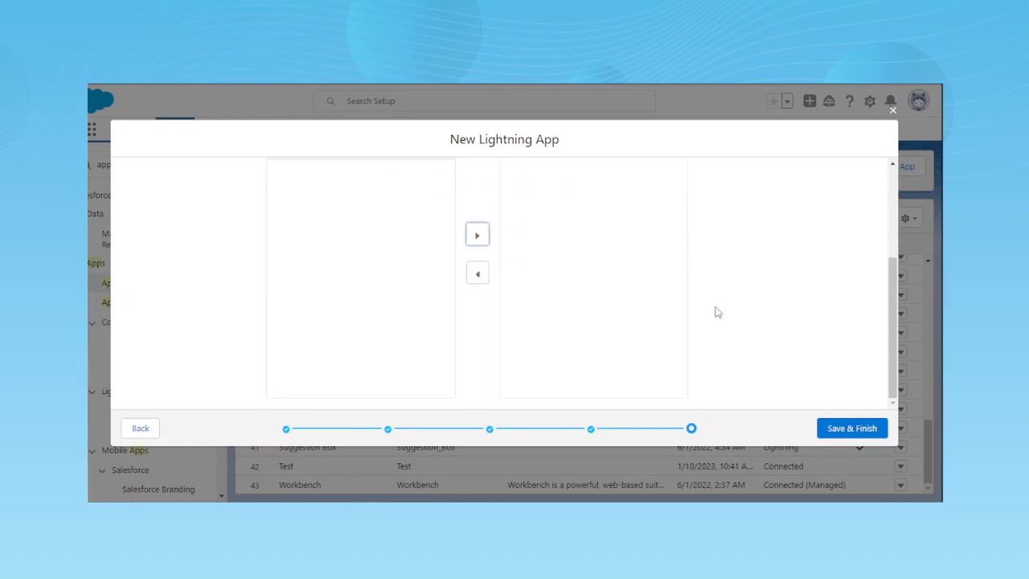
{"action": "left_click", "coordinate": [856, 427]}
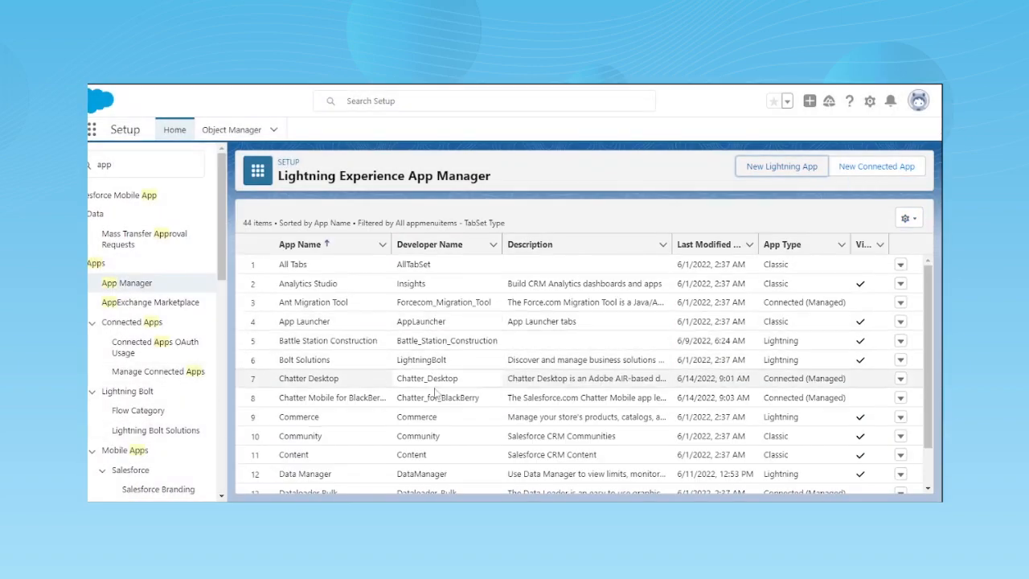
{"action": "scroll", "coordinate": [438, 426], "scroll_direction": "down", "scroll_amount": 10}
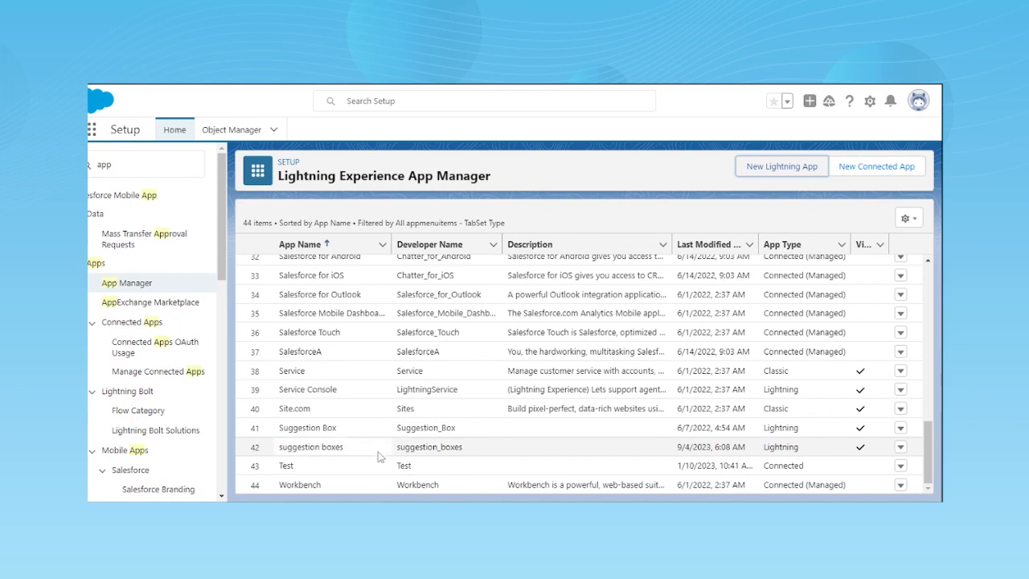
{"action": "scroll", "coordinate": [346, 322], "scroll_direction": "up", "scroll_amount": 6}
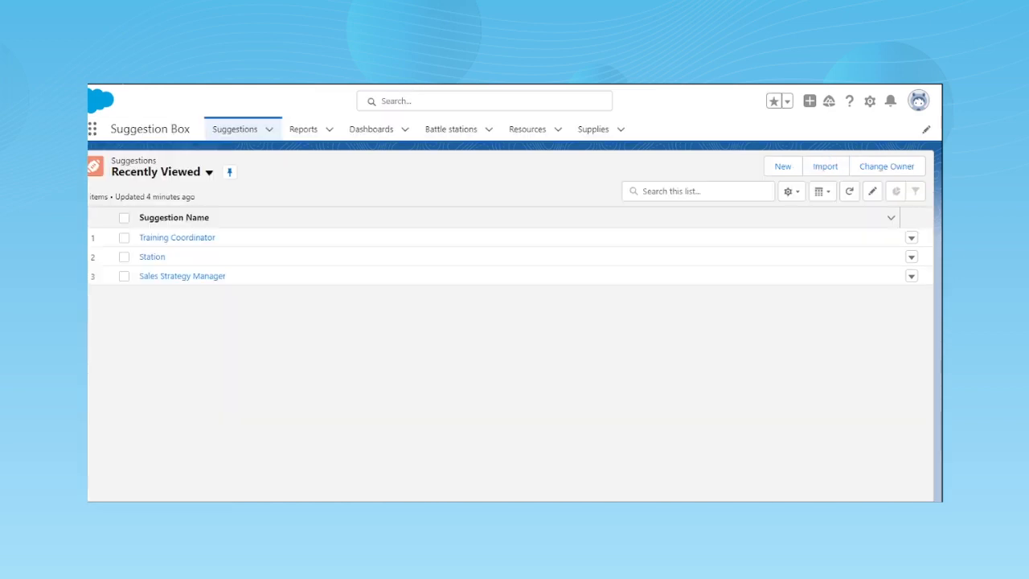
- Refresh the Suggestions page, search the App Launcher for sugg and open the suggestion boxes app
{"action": "key", "text": "F5"}
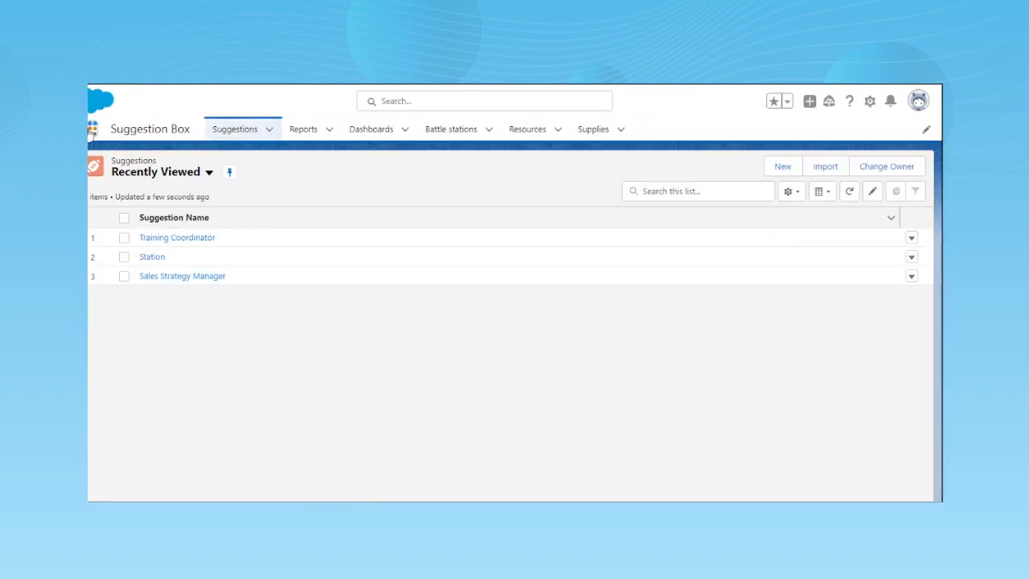
{"action": "left_click", "coordinate": [92, 130]}
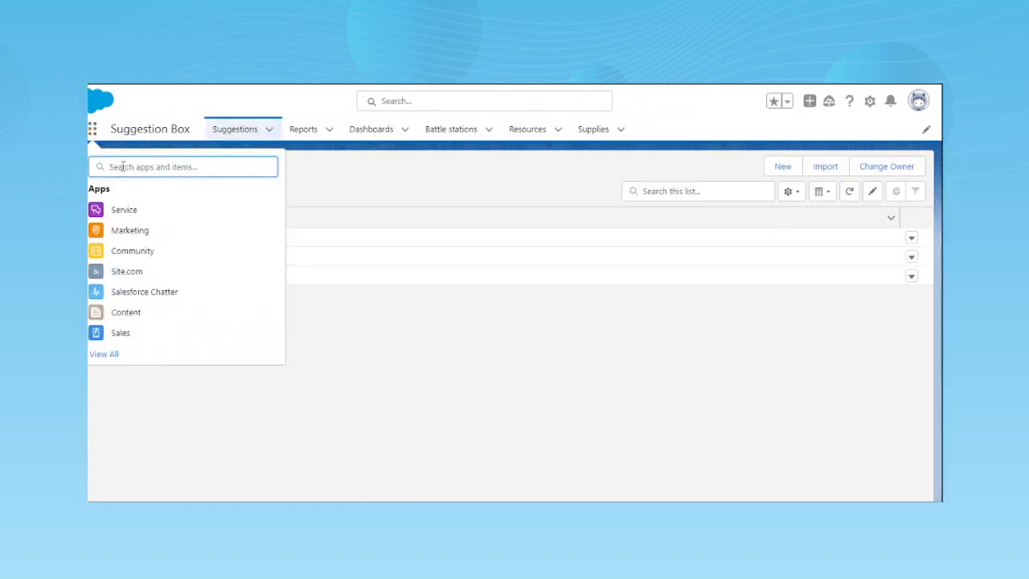
{"action": "type", "text": "sugg"}
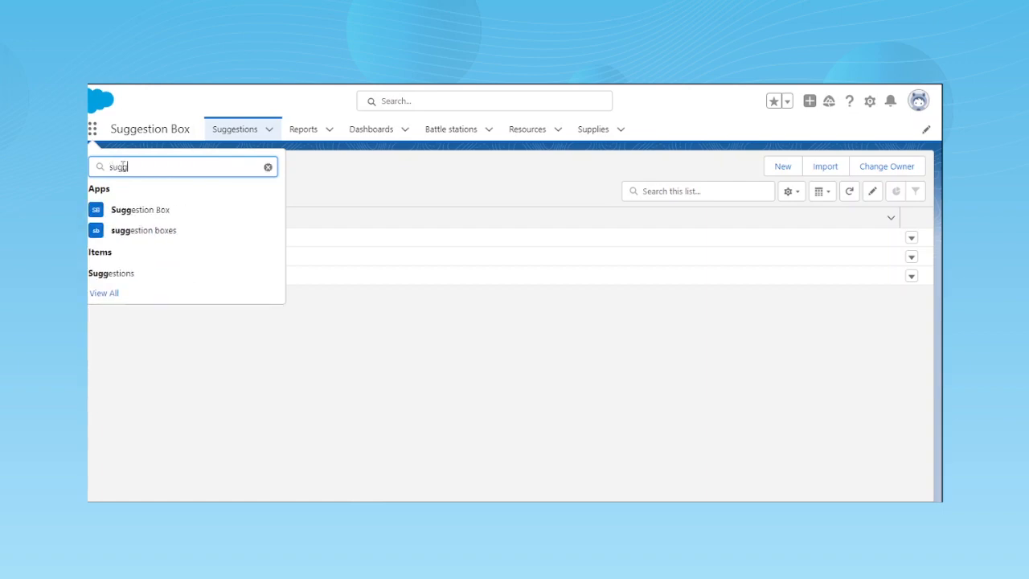
{"action": "left_click", "coordinate": [128, 231]}
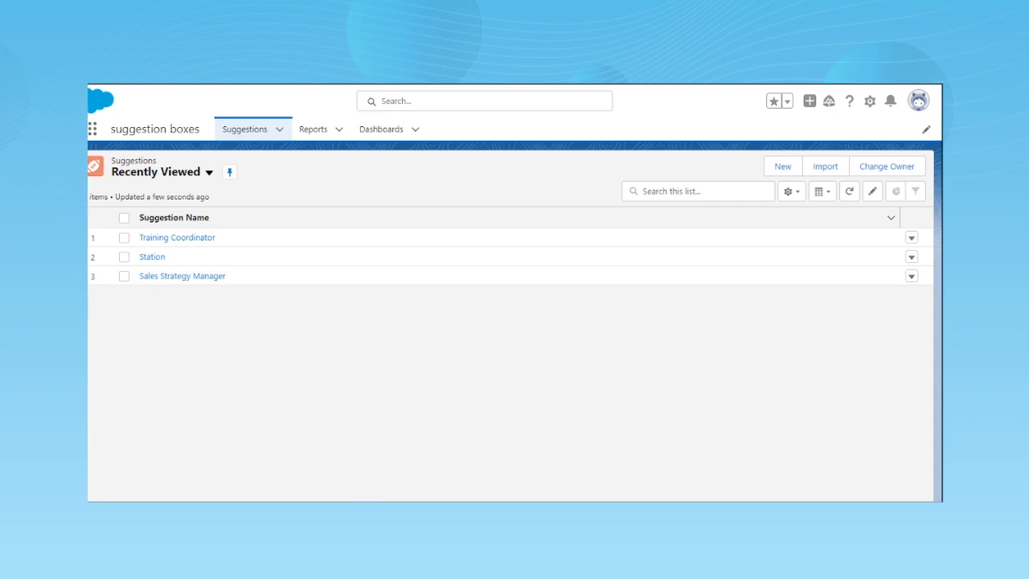
- Search the App Launcher for su and open the Suggestion Box app
{"action": "left_click", "coordinate": [91, 129]}
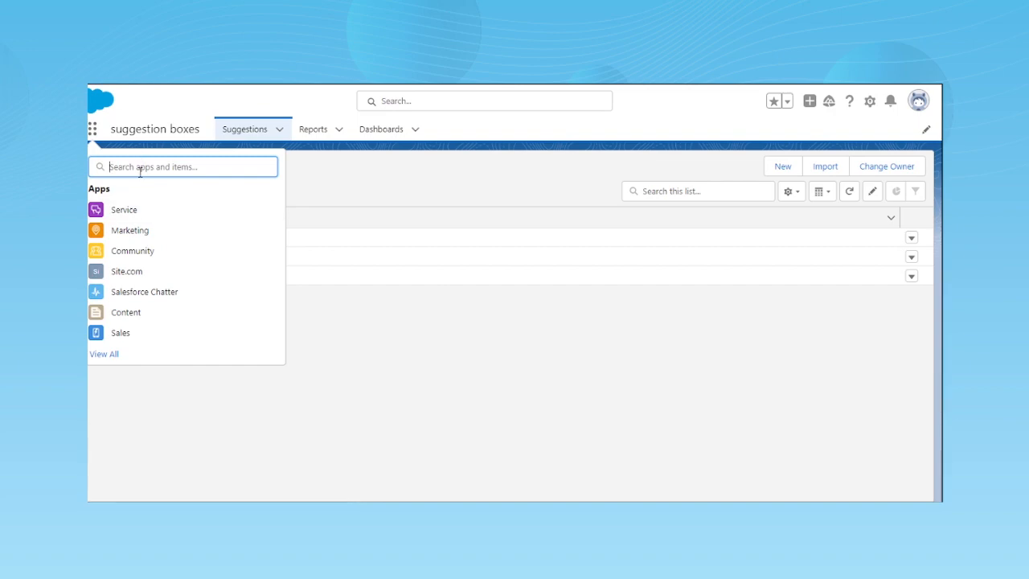
{"action": "type", "text": "su"}
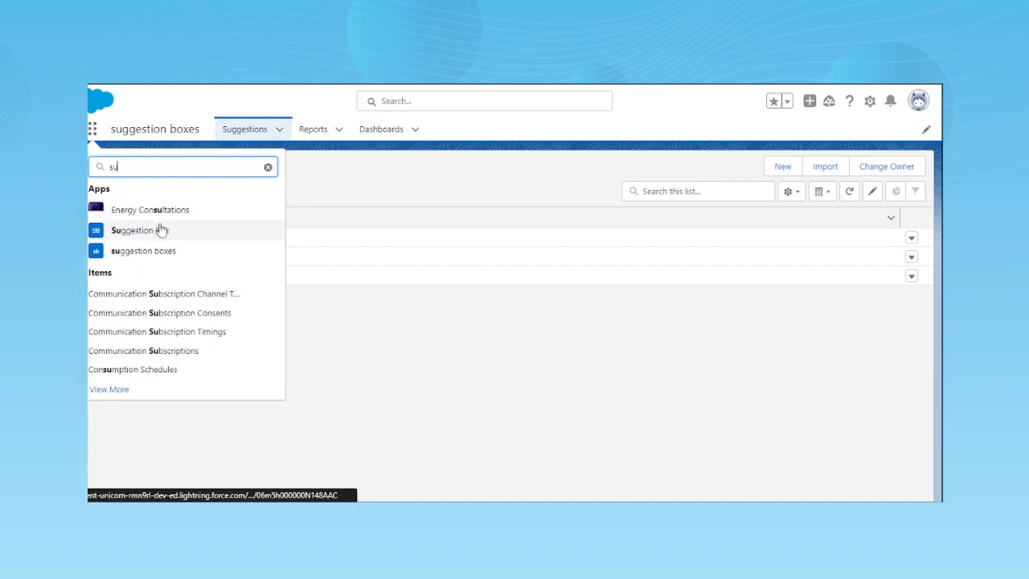
{"action": "key", "text": "Return"}
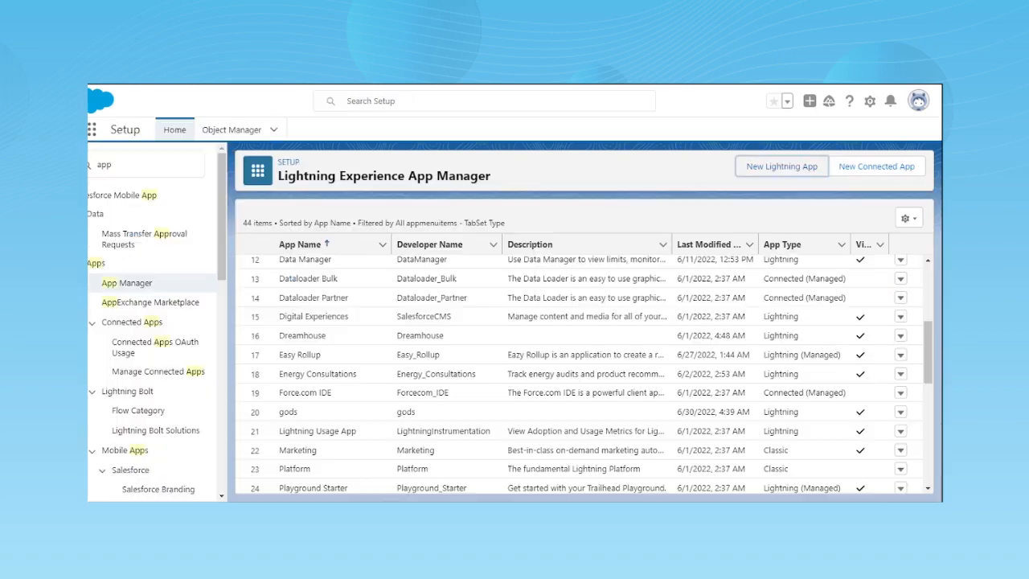
- Find the Suggestion object in Object Manager and open its Suggestion Layout page layout for editing
{"action": "left_click", "coordinate": [231, 129]}
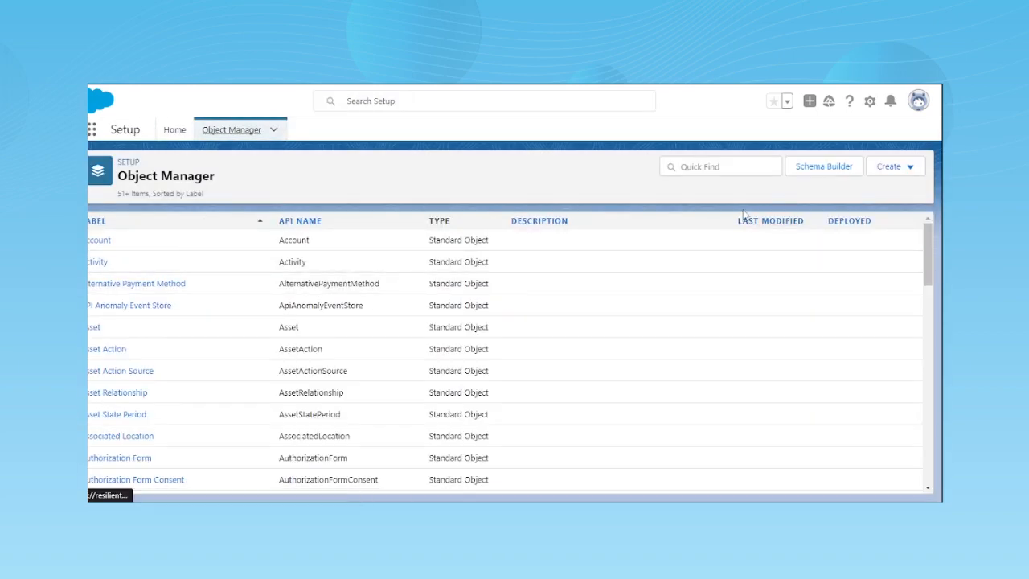
{"action": "left_click", "coordinate": [736, 167]}
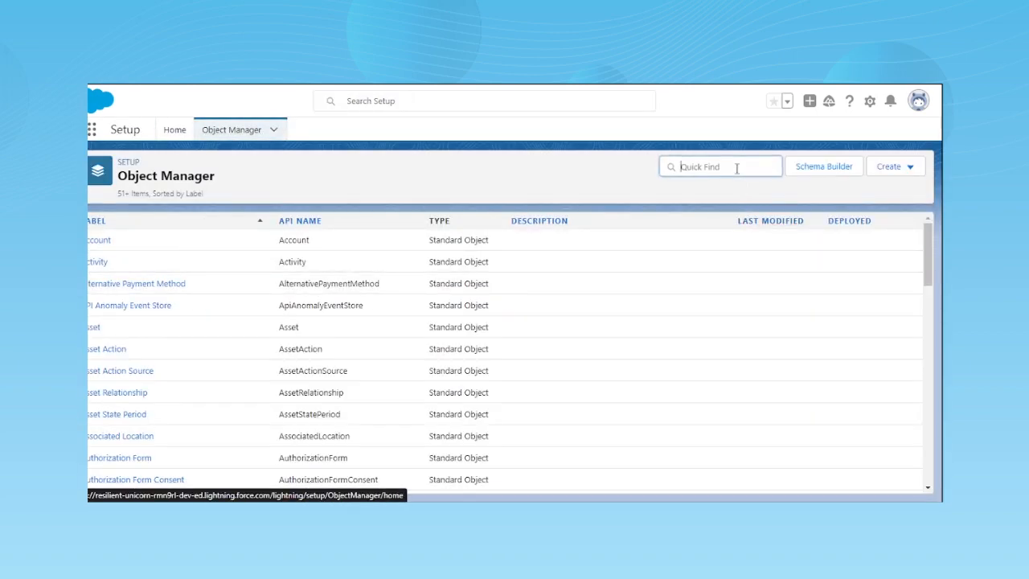
{"action": "type", "text": "sugg"}
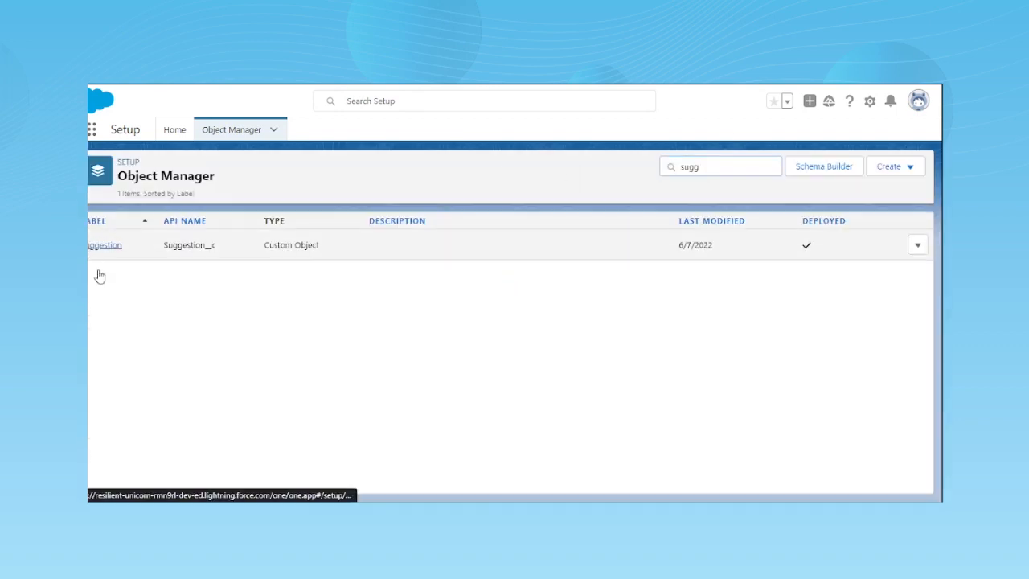
{"action": "left_click", "coordinate": [100, 249]}
{"action": "left_click", "coordinate": [133, 266]}
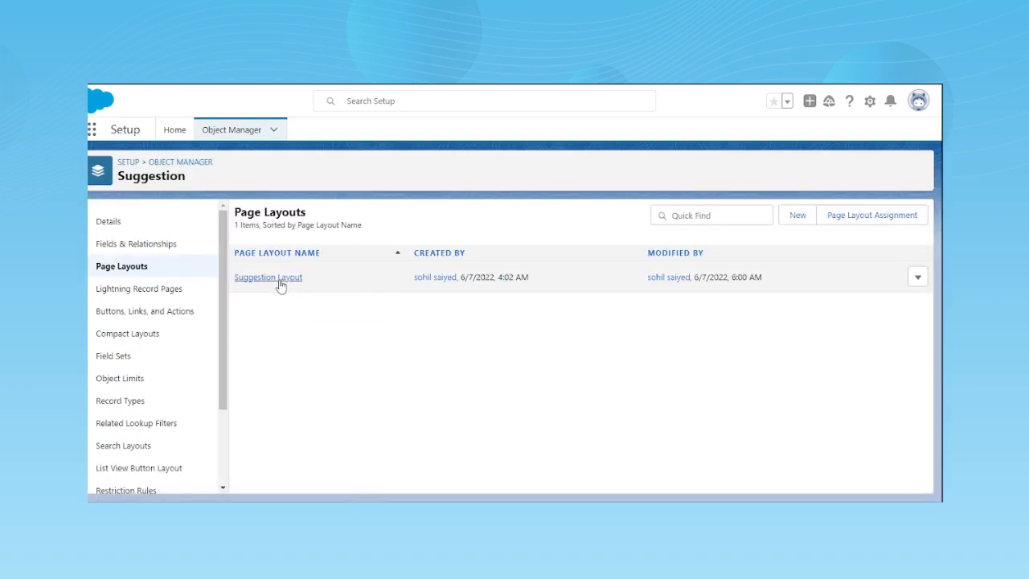
{"action": "left_click", "coordinate": [278, 282]}
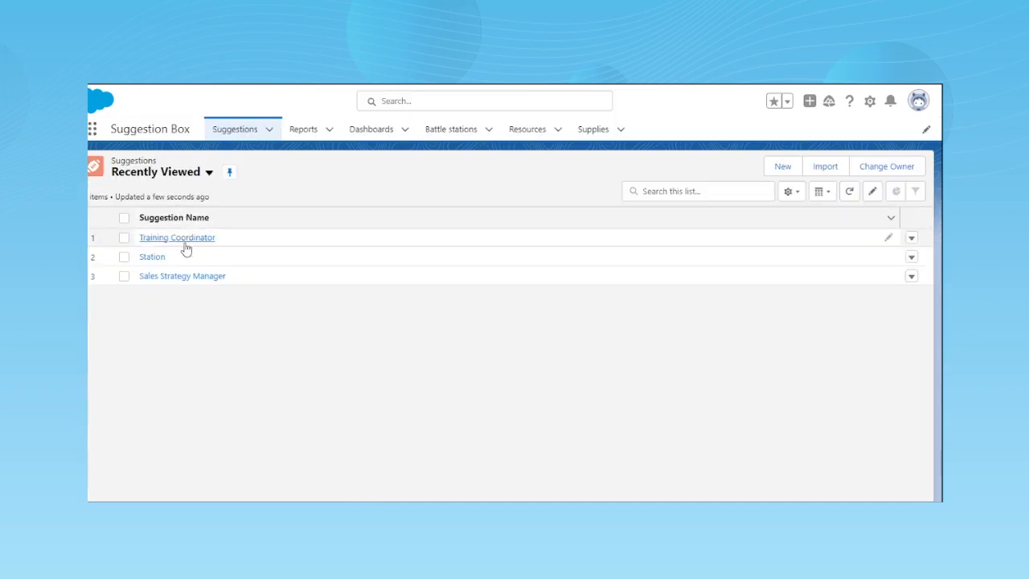
- View the Training Coordinator record's details, then remove the Suggestion Category field from Suggestion Layout and save the layout
{"action": "left_click", "coordinate": [183, 239]}
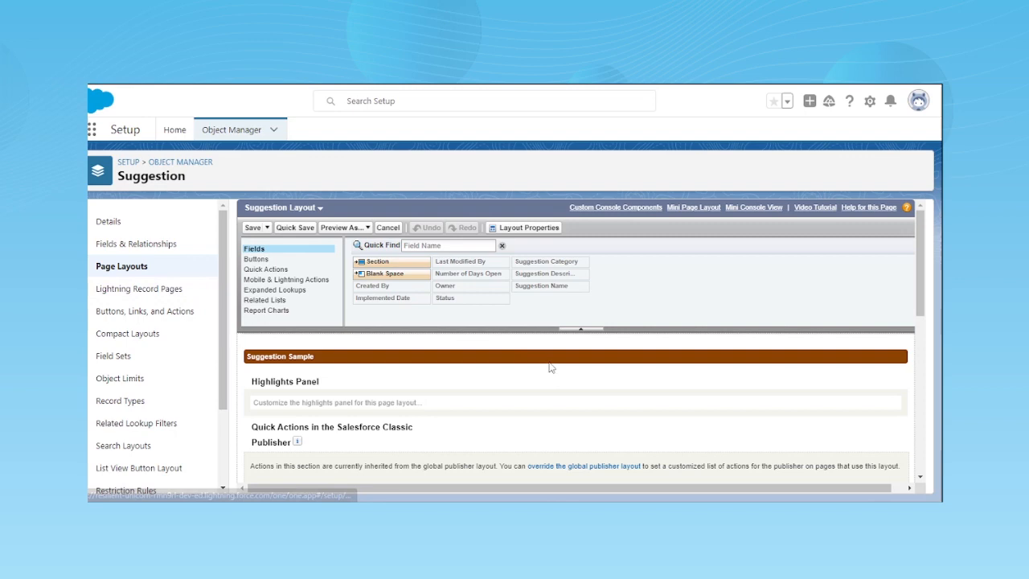
{"action": "scroll", "coordinate": [385, 325], "scroll_direction": "down", "scroll_amount": 5}
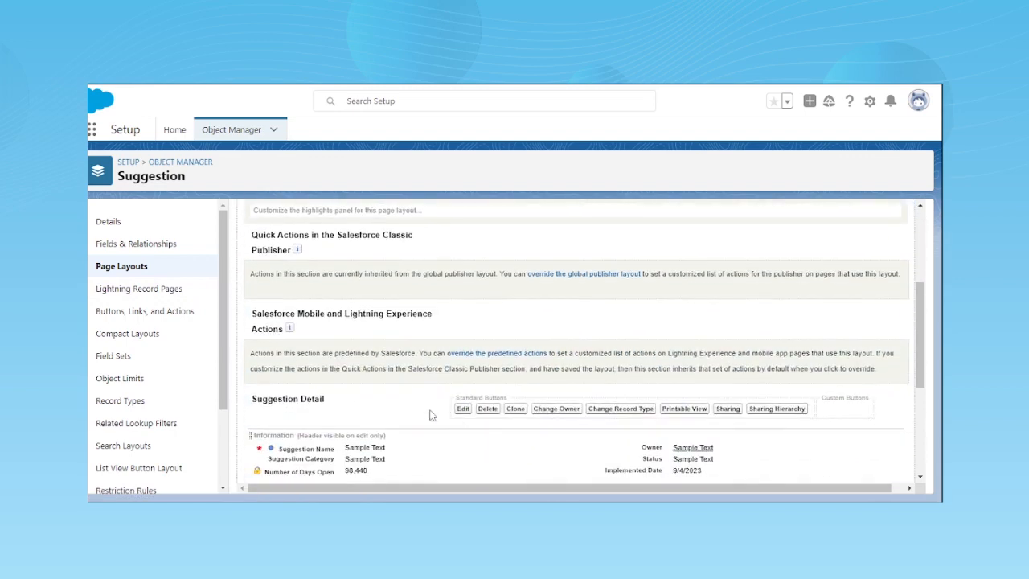
{"action": "scroll", "coordinate": [385, 325], "scroll_direction": "down", "scroll_amount": 1}
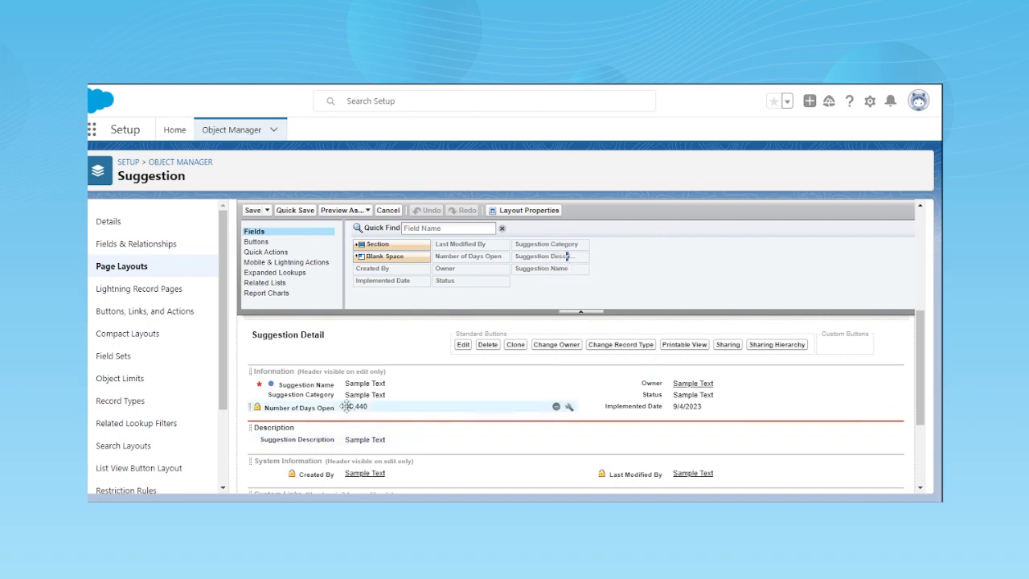
{"action": "left_click_drag", "start_coordinate": [336, 395], "coordinate": [495, 258]}
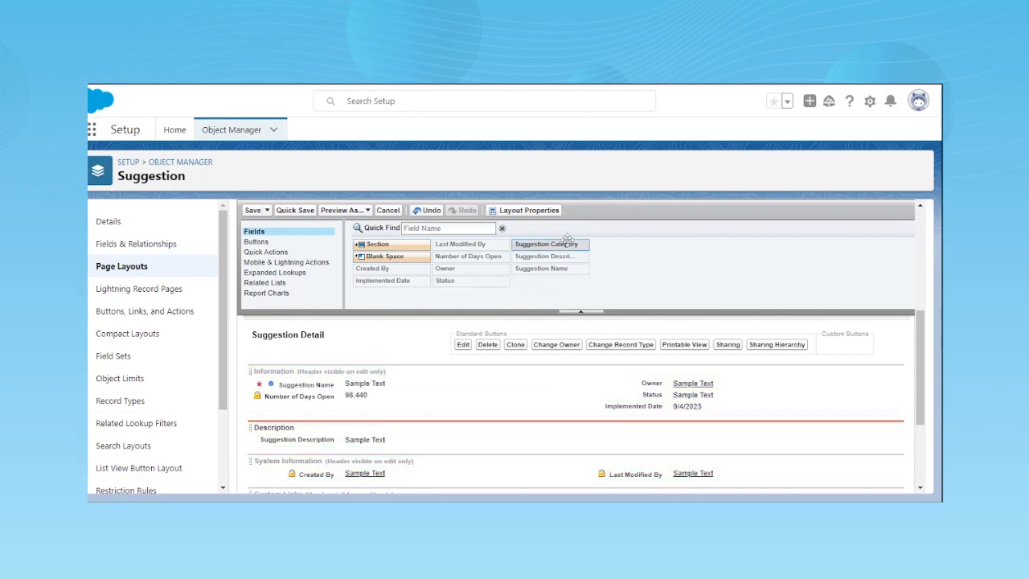
{"action": "left_click", "coordinate": [254, 211]}
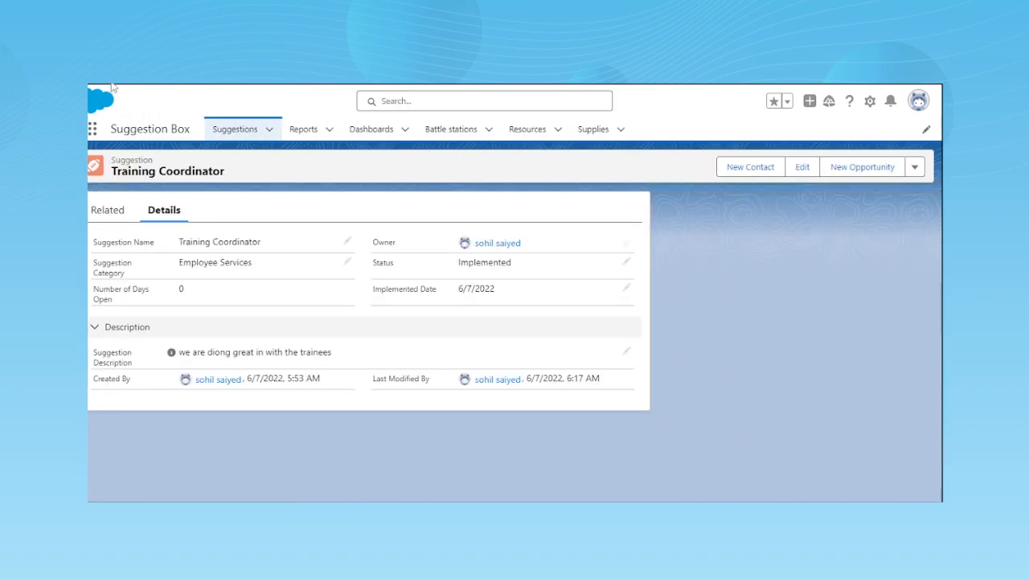
- Reload the Suggestion object's setup page and reopen Suggestion Layout for editing
{"action": "left_click", "coordinate": [111, 79]}
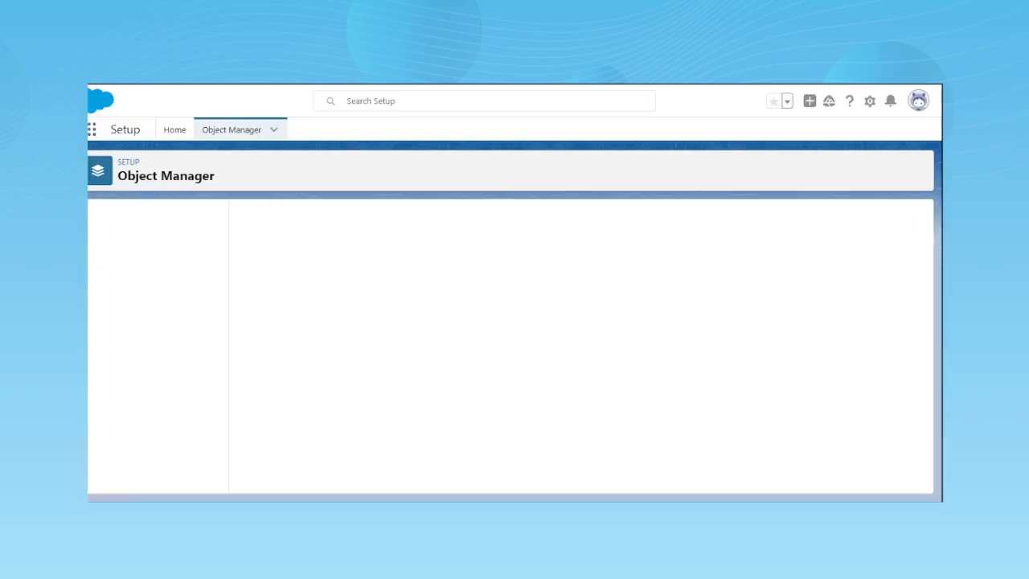
{"action": "left_click", "coordinate": [286, 280]}
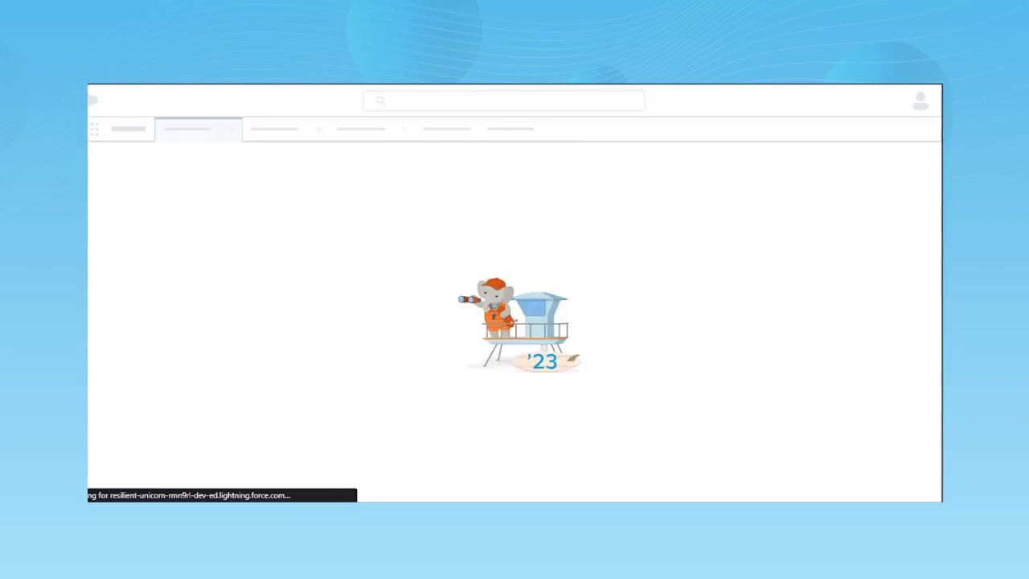
{"action": "scroll", "coordinate": [315, 387], "scroll_direction": "down", "scroll_amount": 1}
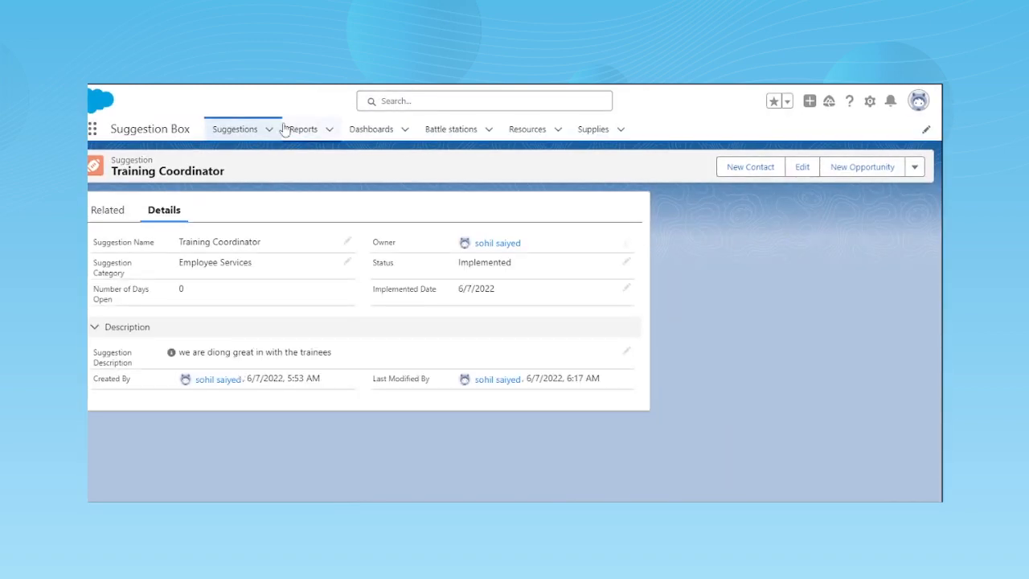
- Check the fields on the new suggestion form, close it without saving and open the Training Coordinator record
{"action": "left_click", "coordinate": [242, 129]}
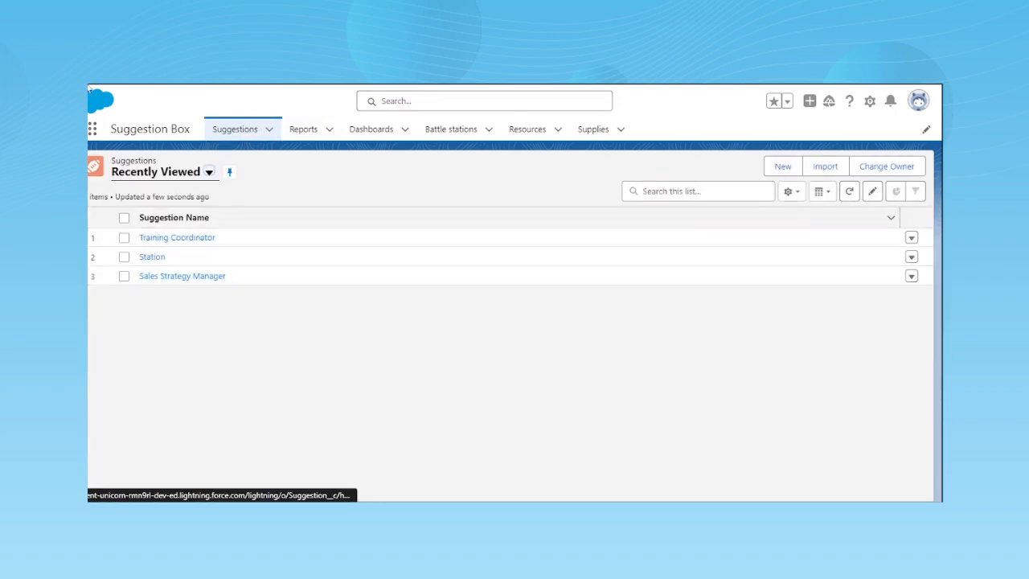
{"action": "left_click", "coordinate": [129, 78]}
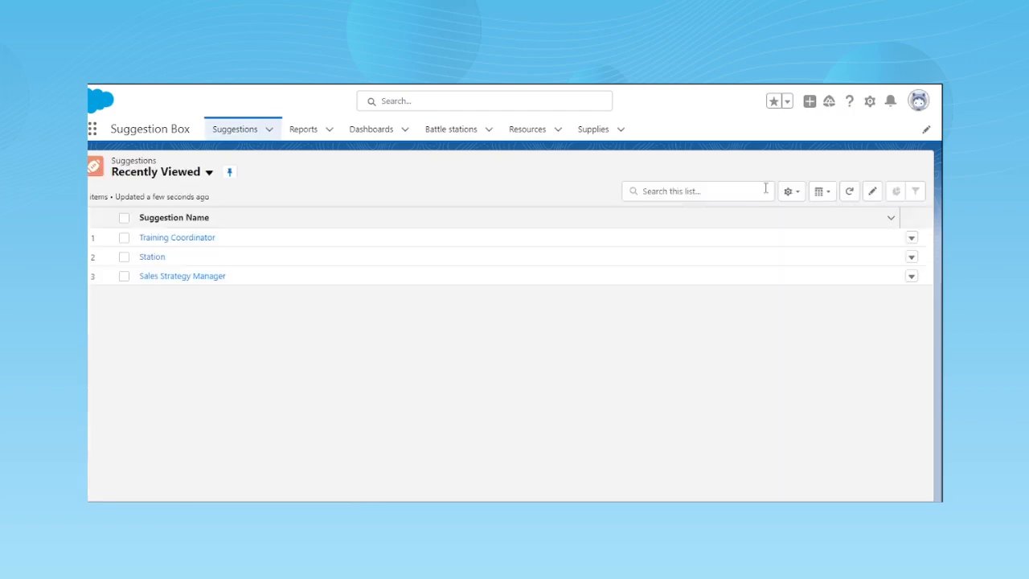
{"action": "left_click", "coordinate": [782, 167]}
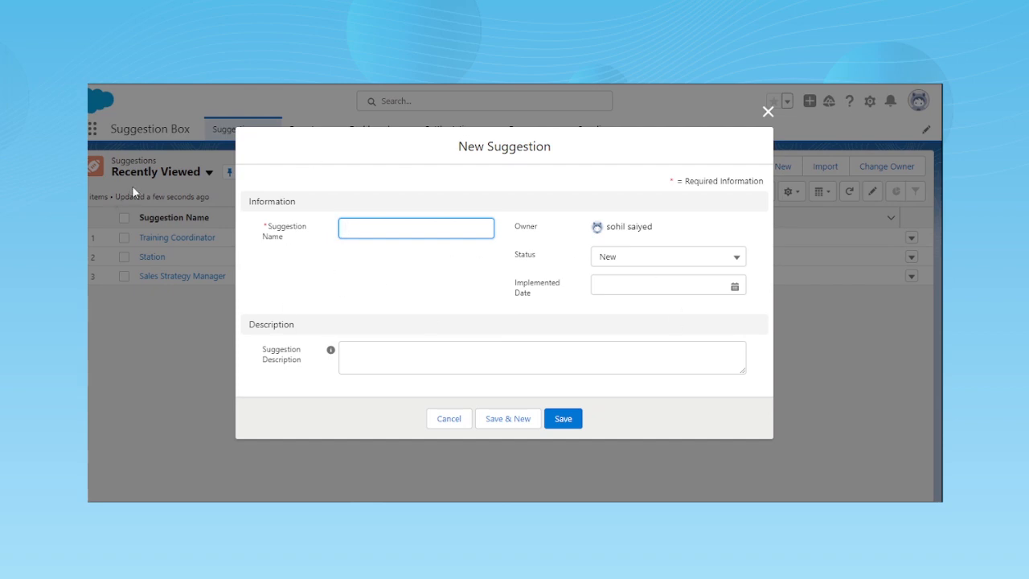
{"action": "left_click", "coordinate": [769, 112]}
{"action": "left_click", "coordinate": [167, 239]}
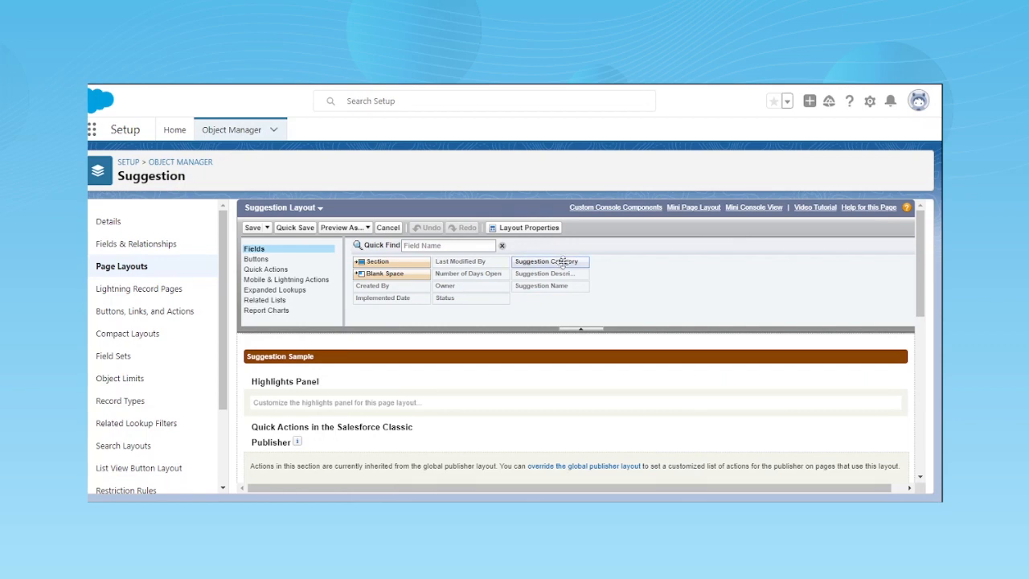
- Add the Suggestion Category field below Number of Days Open in the layout's Information section and save the layout
{"action": "left_click_drag", "start_coordinate": [562, 263], "coordinate": [277, 422]}
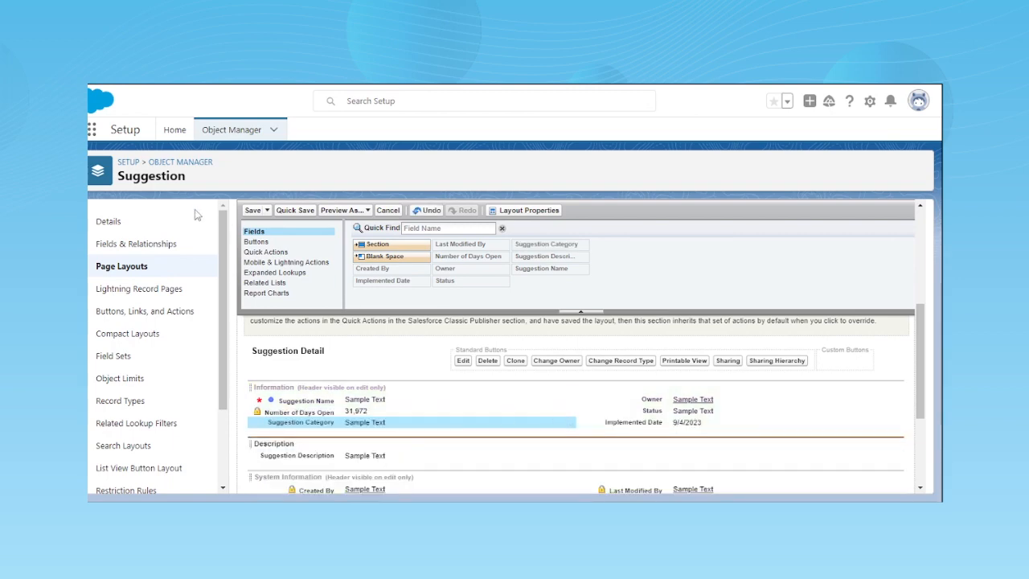
{"action": "left_click", "coordinate": [252, 210]}
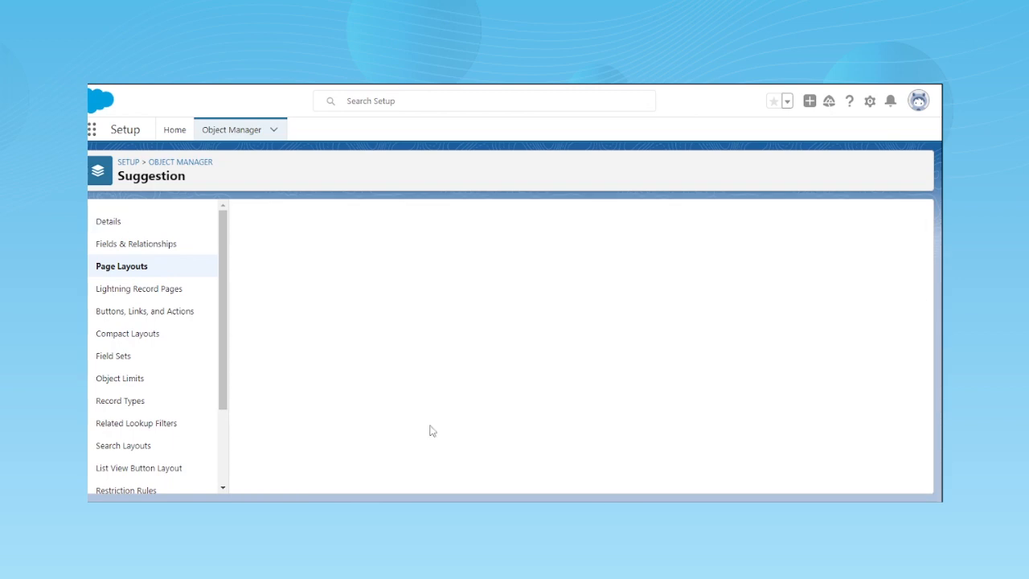
{"action": "left_click", "coordinate": [198, 134]}
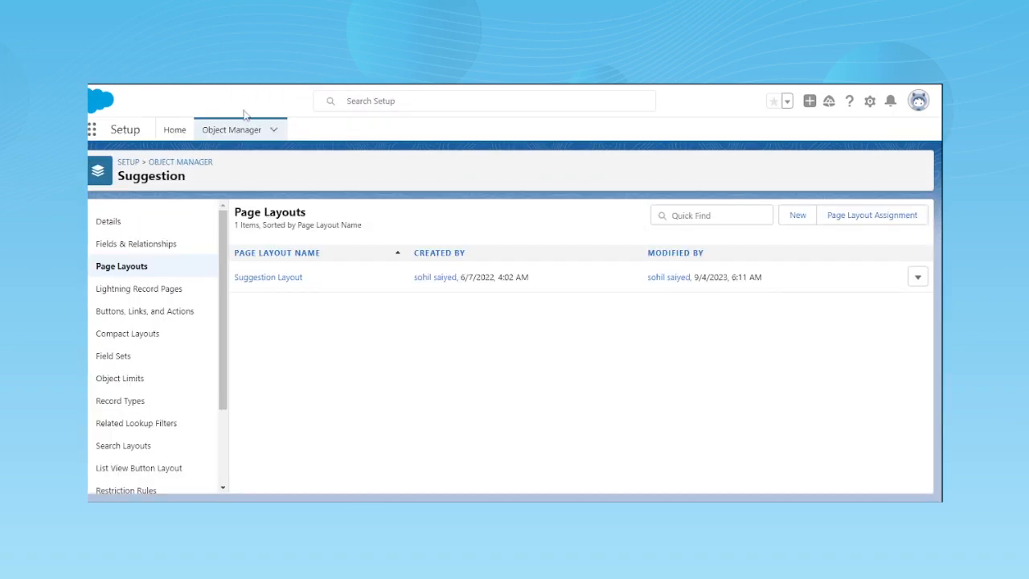
- Open the Suggestion object's Date_in_Range validation rule in edit mode
{"action": "scroll", "coordinate": [193, 446], "scroll_direction": "down", "scroll_amount": 3}
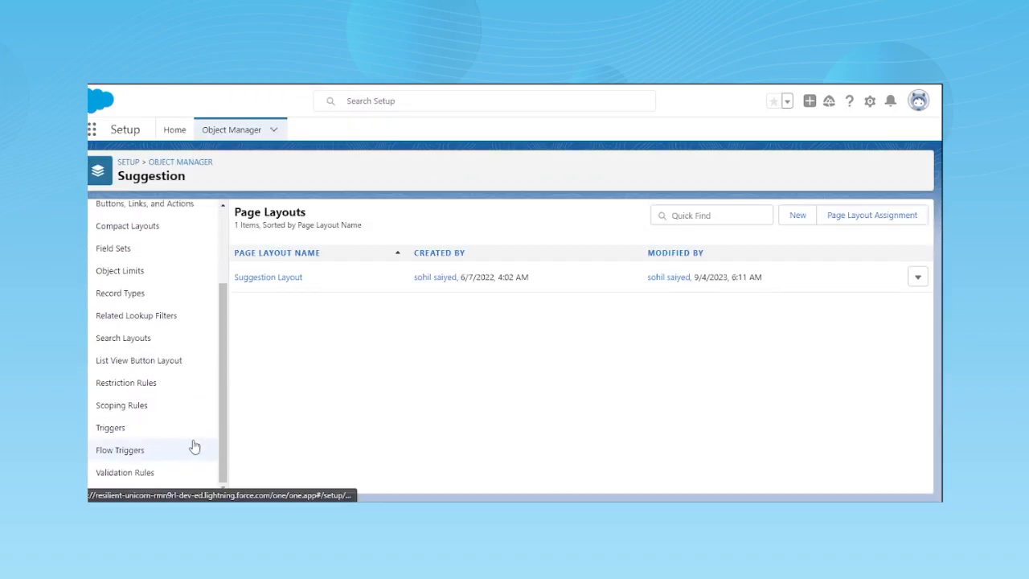
{"action": "left_click", "coordinate": [142, 473]}
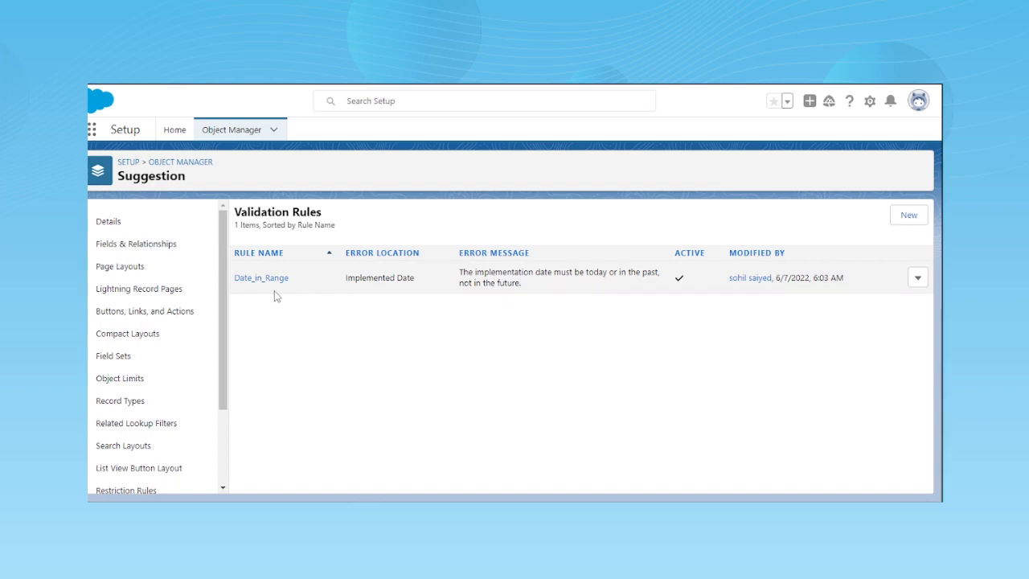
{"action": "left_click", "coordinate": [295, 297]}
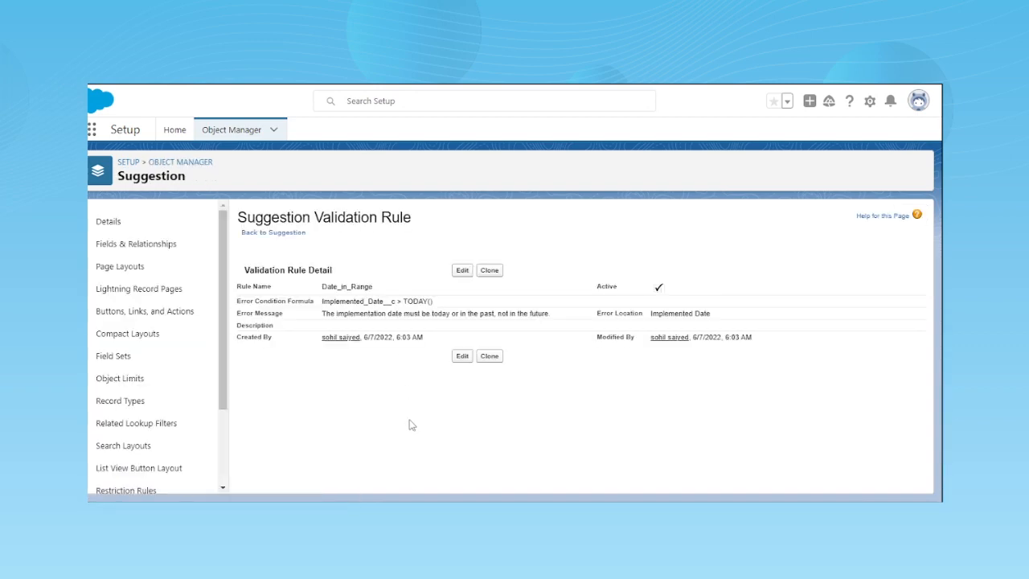
{"action": "left_click", "coordinate": [462, 270]}
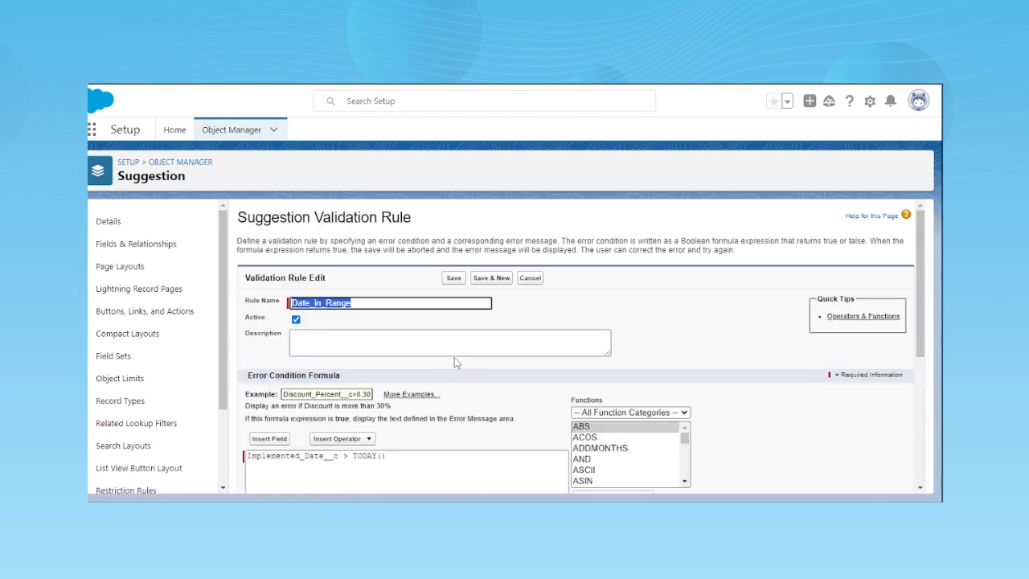
- Examine the rule's error condition formula, from the Implemented_Date__c field to the comparison with TODAY()
{"action": "scroll", "coordinate": [455, 362], "scroll_direction": "down", "scroll_amount": 2}
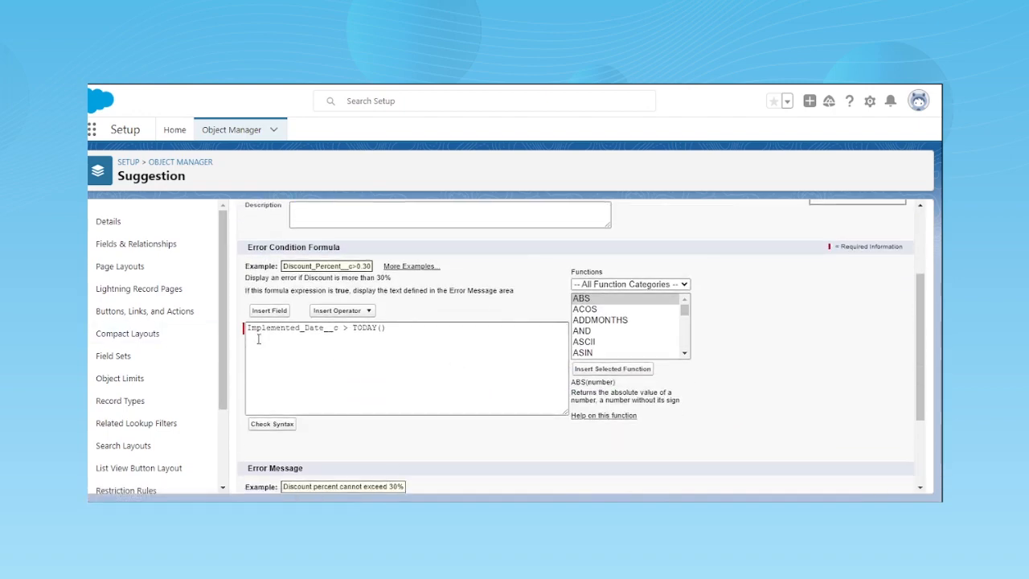
{"action": "double_click", "coordinate": [283, 328]}
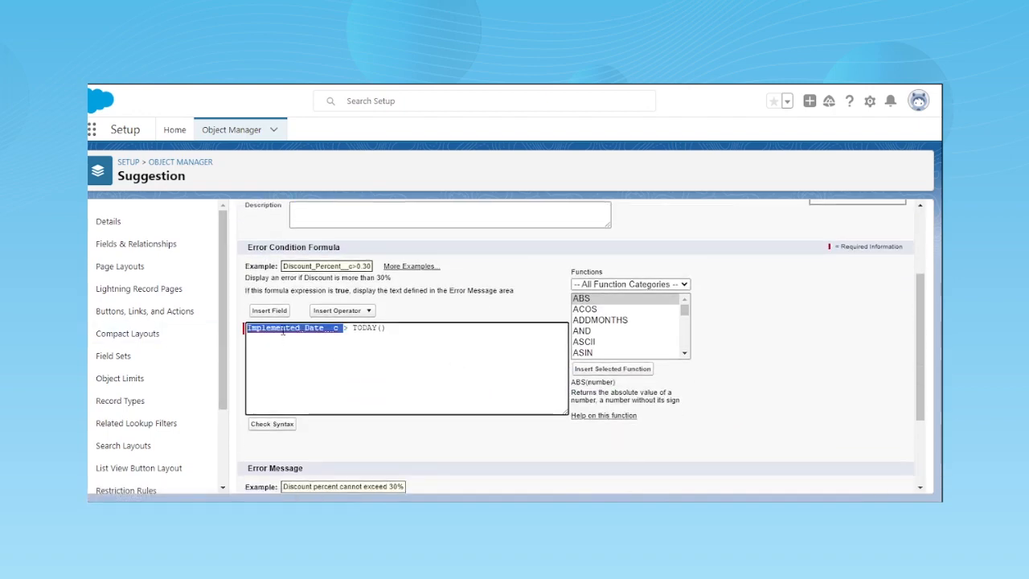
{"action": "left_click", "coordinate": [393, 330]}
{"action": "left_click_drag", "start_coordinate": [341, 328], "coordinate": [423, 336]}
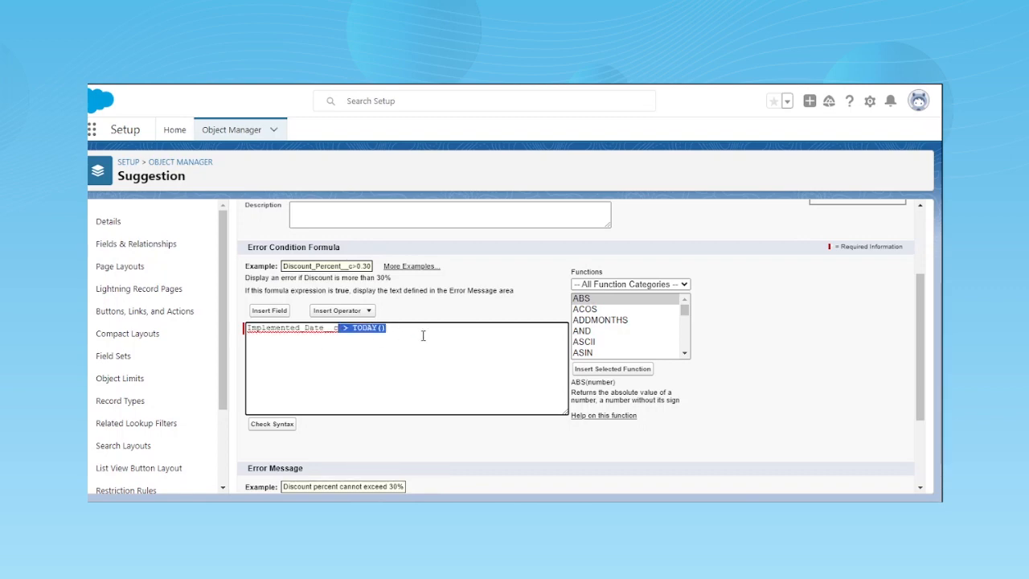
{"action": "left_click", "coordinate": [422, 336]}
{"action": "left_click_drag", "start_coordinate": [385, 333], "coordinate": [273, 374]}
{"action": "left_click", "coordinate": [390, 349]}
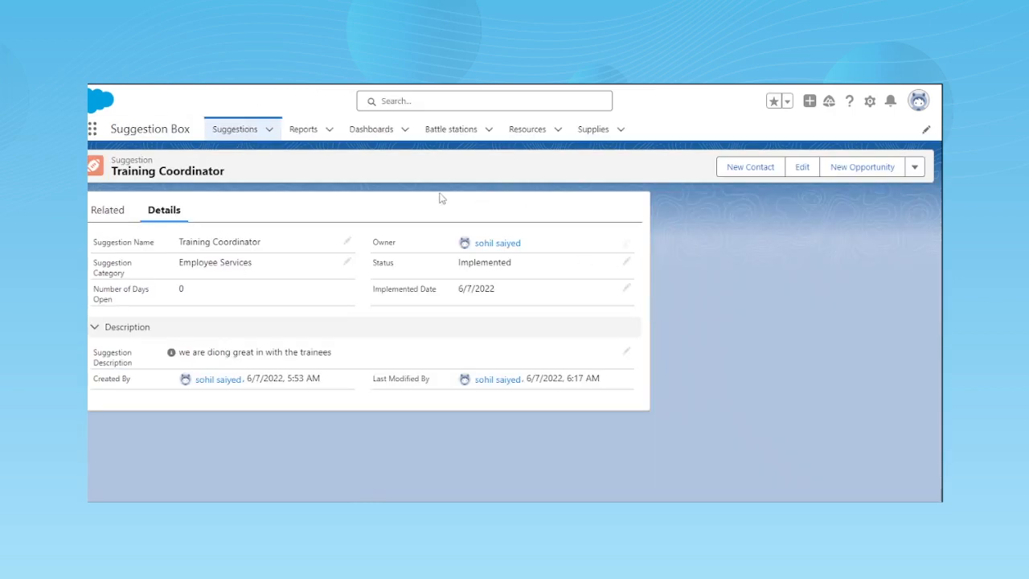
- Set the Training Coordinator record's Implemented Date to 9/4/2023 and save the record
{"action": "left_click", "coordinate": [625, 290]}
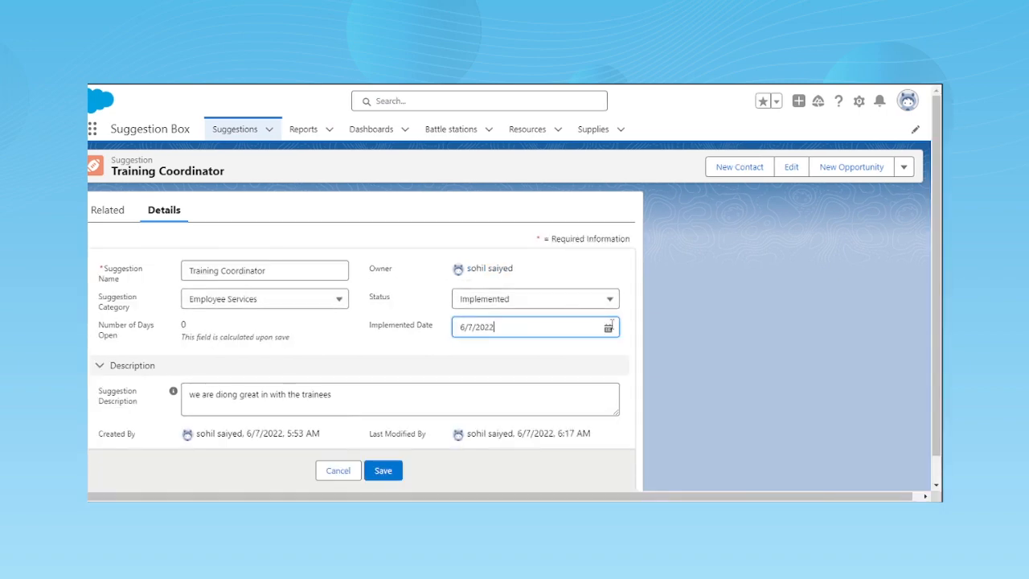
{"action": "left_click", "coordinate": [609, 327]}
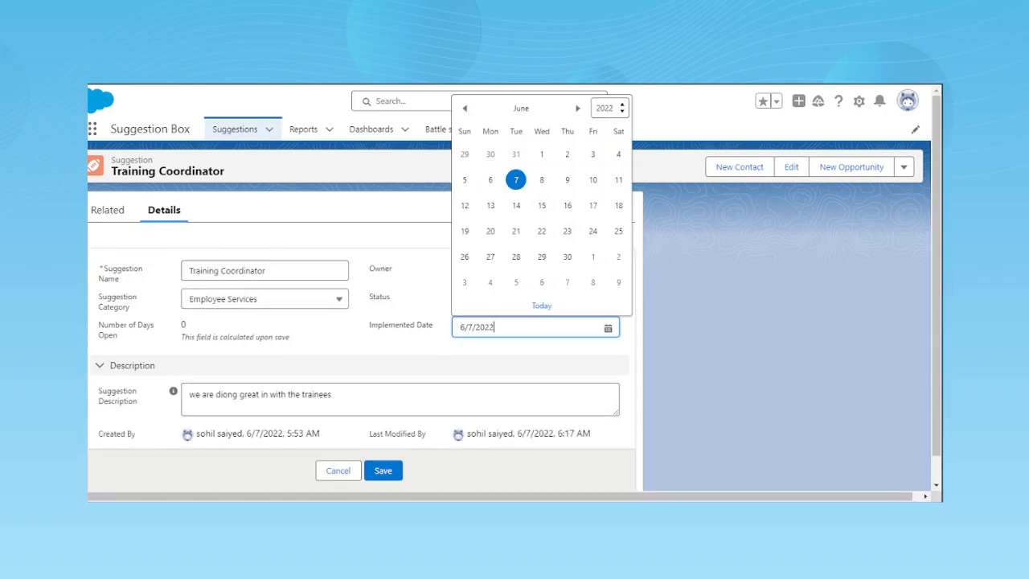
{"action": "left_click", "coordinate": [577, 109]}
{"action": "left_click", "coordinate": [578, 108]}
{"action": "left_click", "coordinate": [577, 108]}
{"action": "left_click", "coordinate": [577, 109]}
{"action": "left_click", "coordinate": [577, 108]}
{"action": "left_click", "coordinate": [577, 109]}
{"action": "left_click", "coordinate": [577, 109]}
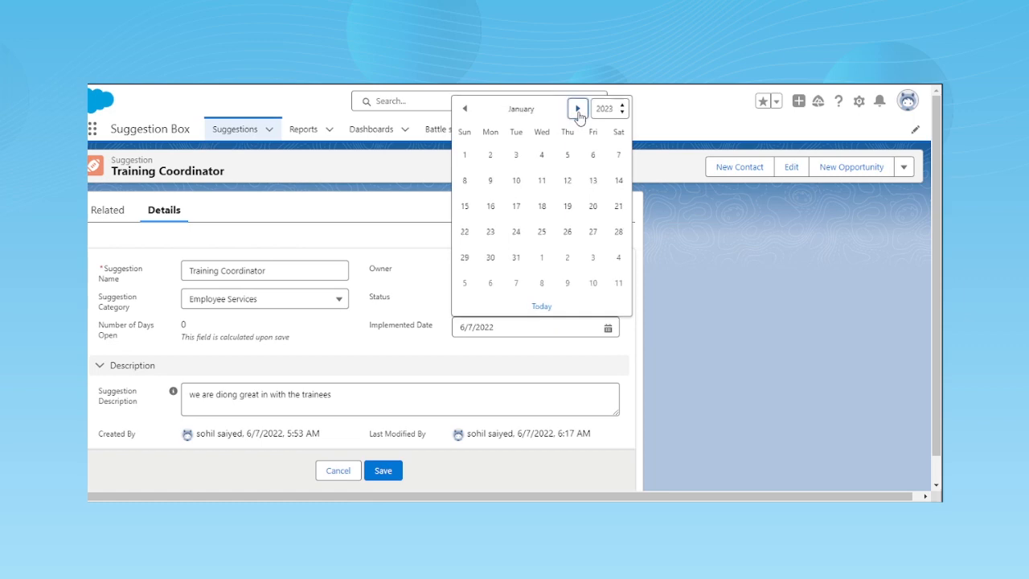
{"action": "left_click", "coordinate": [577, 109]}
{"action": "left_click", "coordinate": [577, 108]}
{"action": "left_click", "coordinate": [578, 109]}
{"action": "left_click", "coordinate": [577, 109]}
{"action": "left_click", "coordinate": [578, 108]}
{"action": "left_click", "coordinate": [578, 109]}
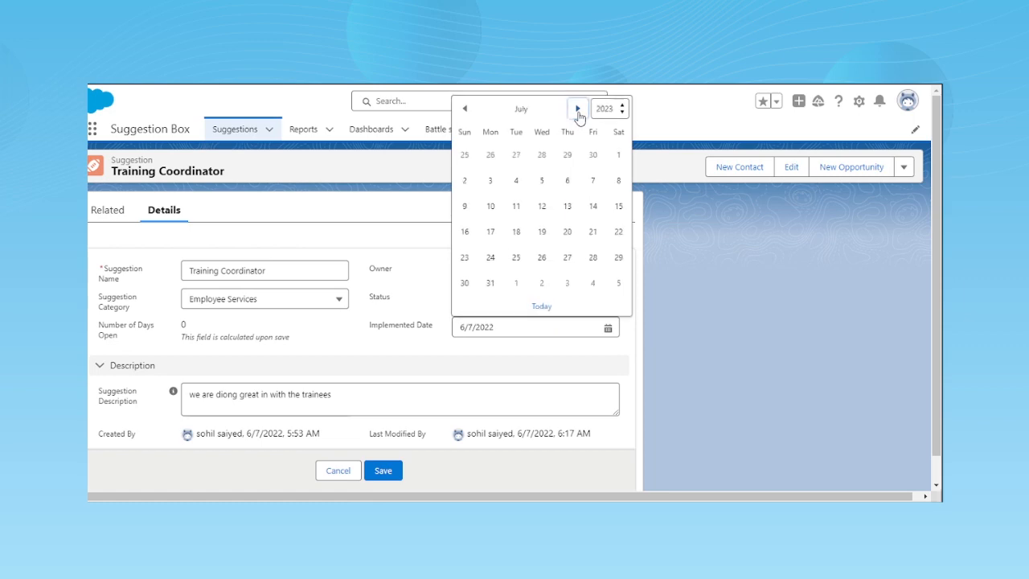
{"action": "left_click", "coordinate": [578, 108]}
{"action": "left_click", "coordinate": [577, 108]}
{"action": "left_click", "coordinate": [498, 183]}
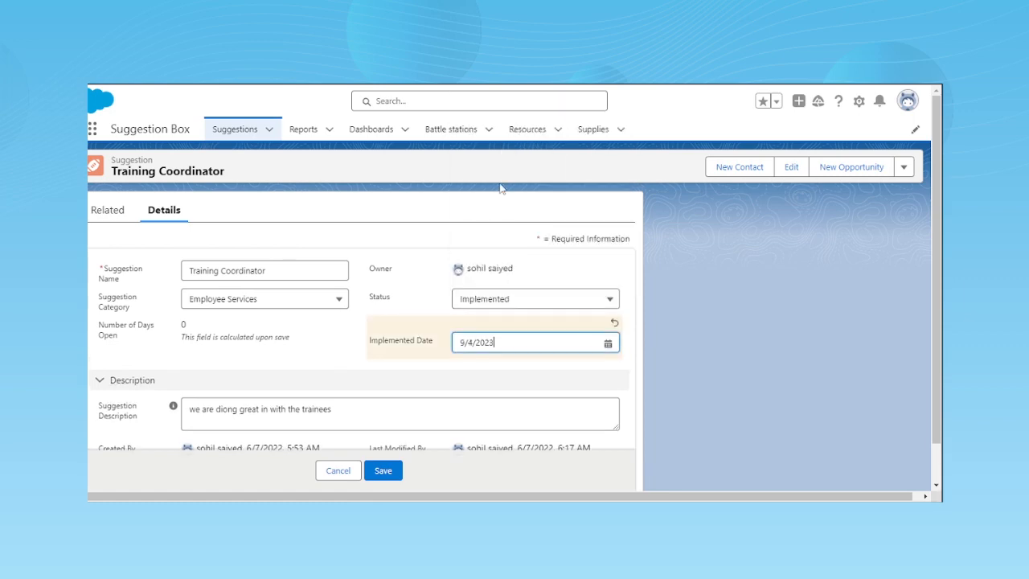
{"action": "left_click", "coordinate": [375, 471]}
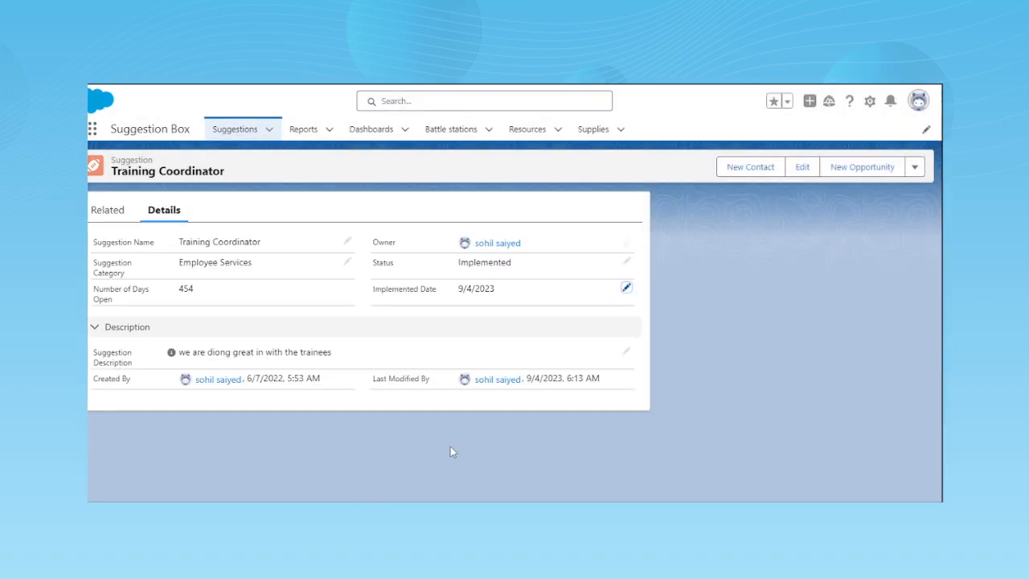
- Try to save the Training Coordinator record with its Implemented Date set to 9/12/2023 to test the validation rule
{"action": "left_click", "coordinate": [626, 288]}
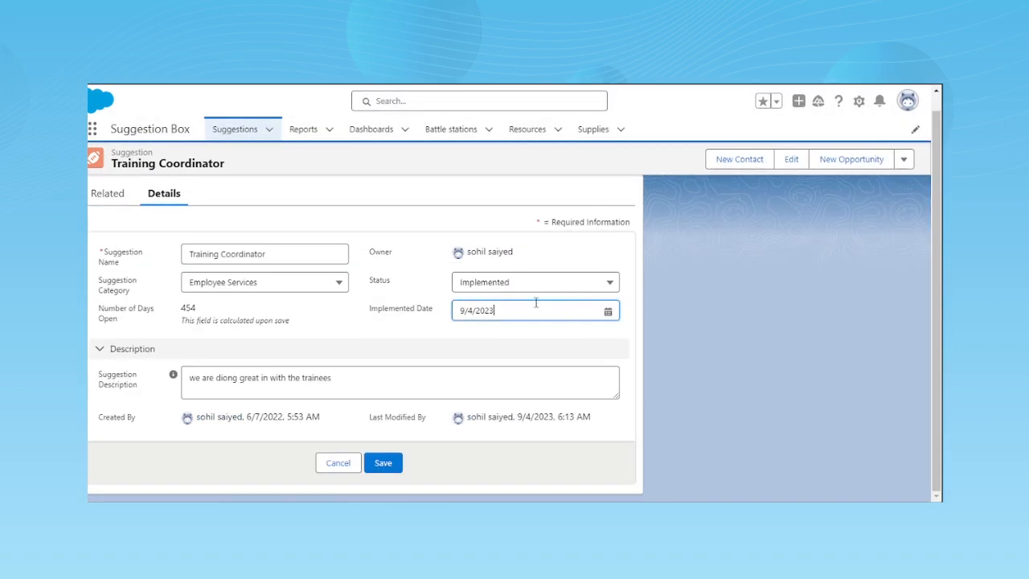
{"action": "left_click", "coordinate": [505, 310]}
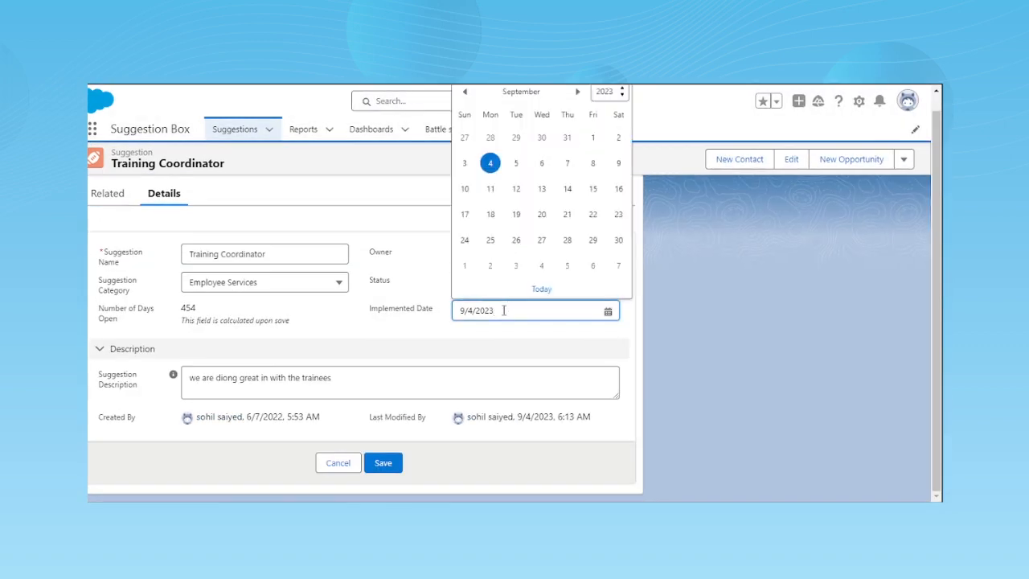
{"action": "left_click", "coordinate": [517, 191]}
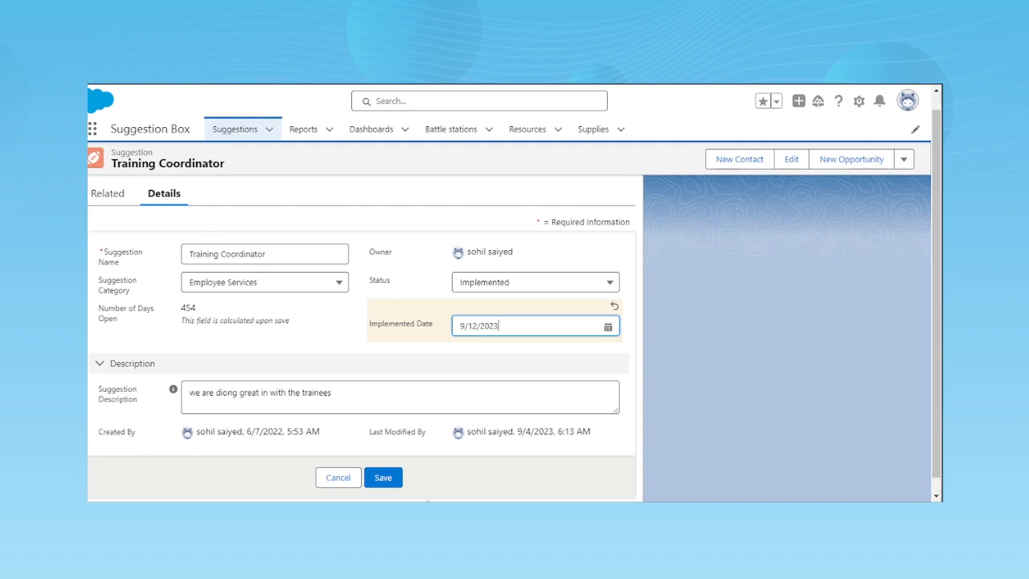
{"action": "left_click", "coordinate": [387, 482]}
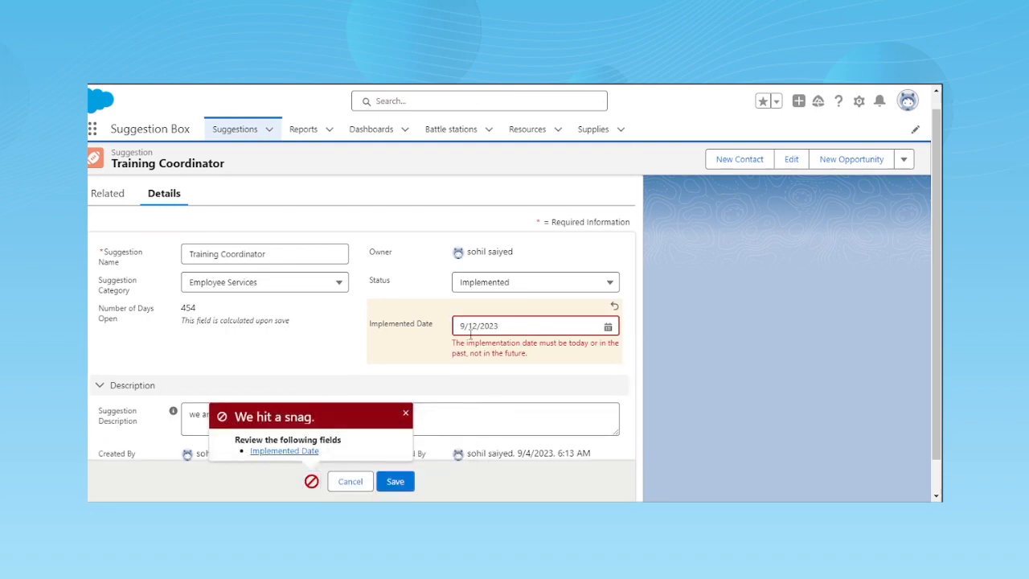
{"action": "left_click_drag", "start_coordinate": [454, 341], "coordinate": [542, 357]}
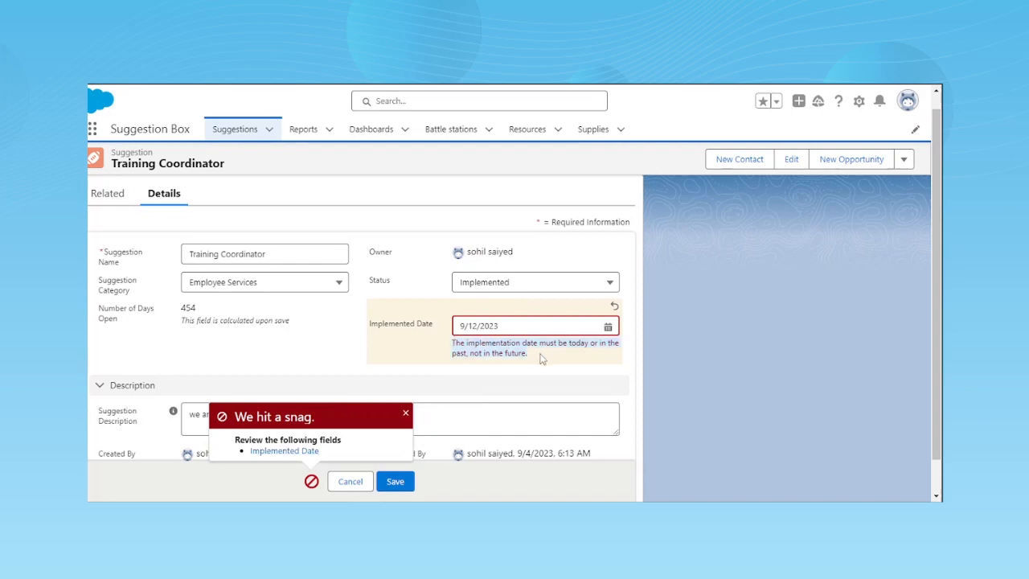
{"action": "left_click", "coordinate": [537, 361]}
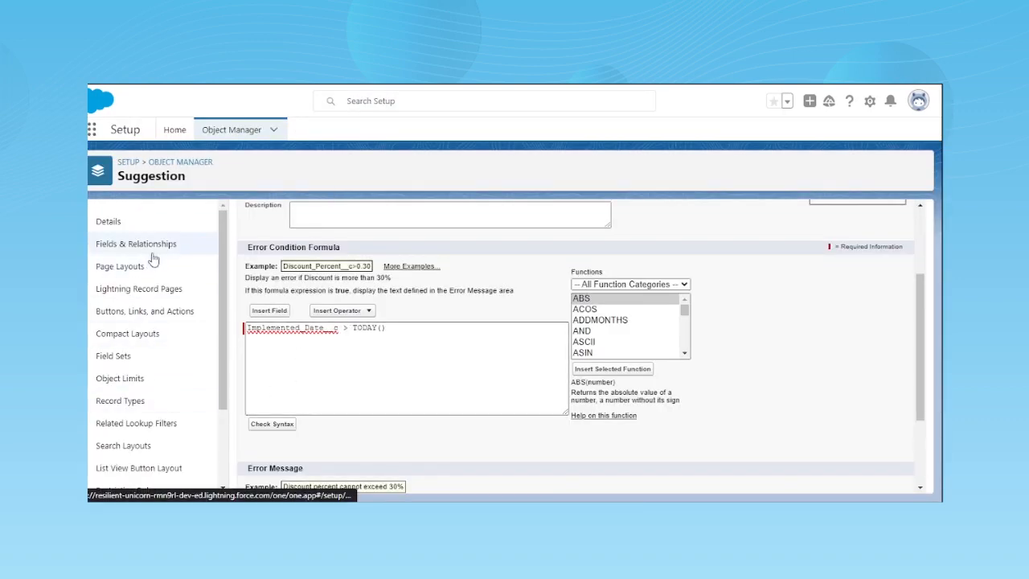
- Open the Suggestion object's Number of Days Open custom field in edit mode in Setup
{"action": "left_click", "coordinate": [151, 253]}
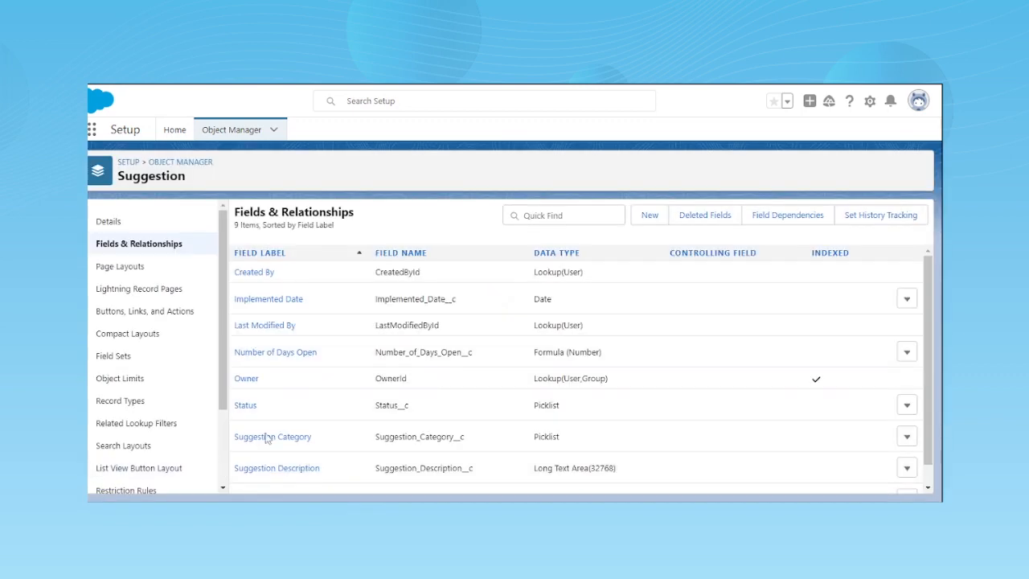
{"action": "scroll", "coordinate": [478, 407], "scroll_direction": "down", "scroll_amount": 1}
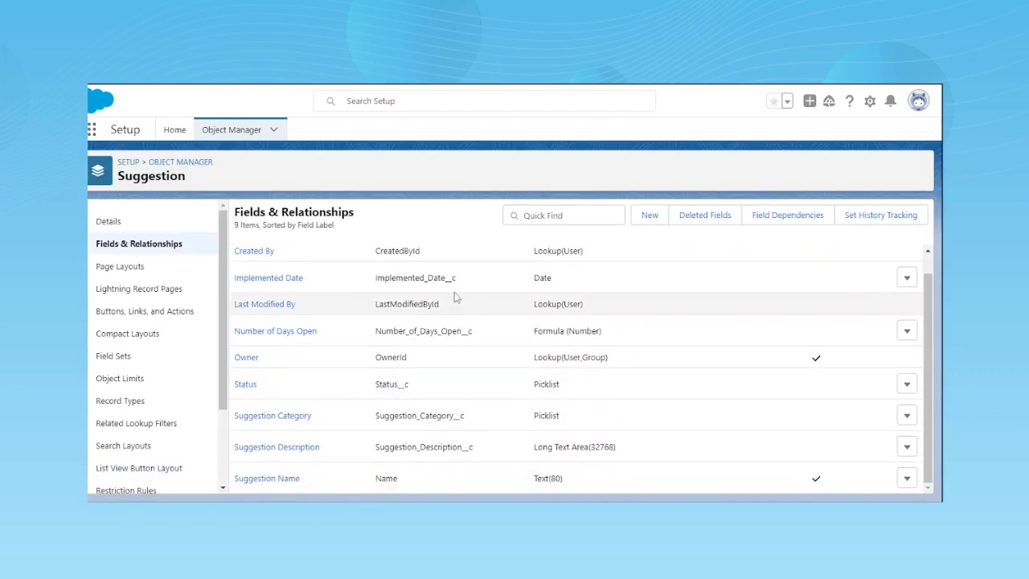
{"action": "left_click", "coordinate": [281, 336]}
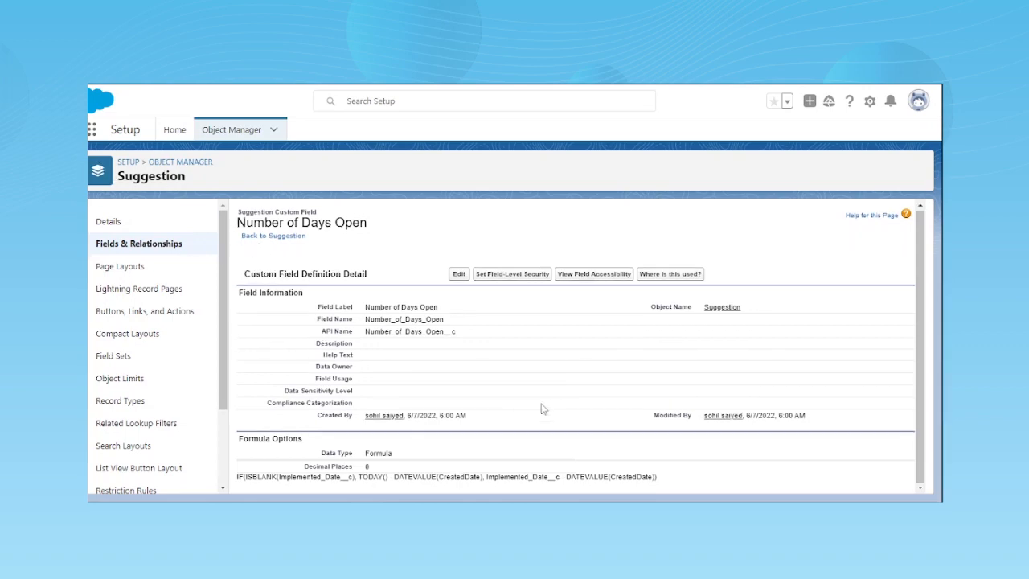
{"action": "left_click", "coordinate": [459, 273]}
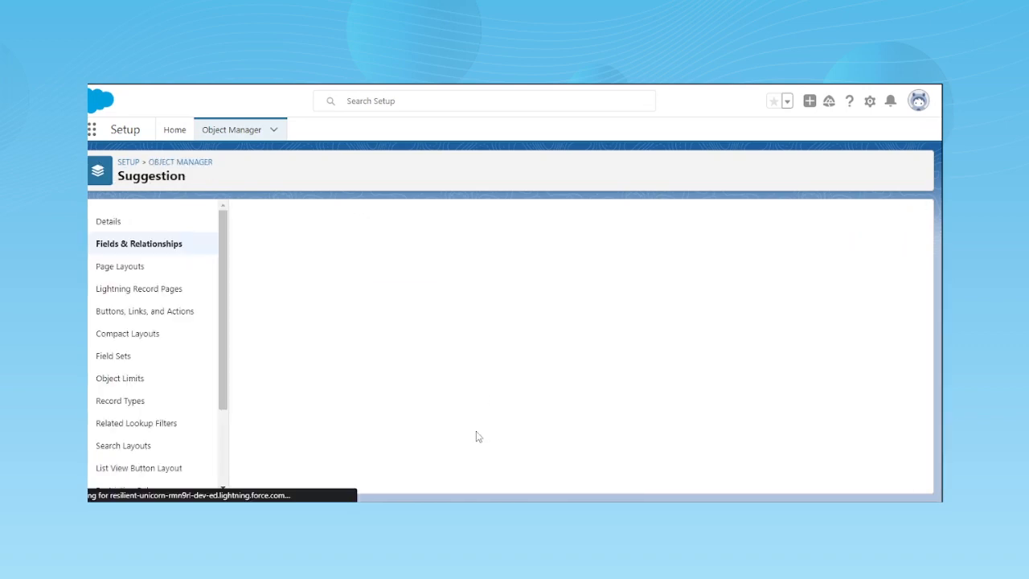
- Examine the field's advanced formula and blank field handling options, then leave the edit form without saving
{"action": "scroll", "coordinate": [476, 434], "scroll_direction": "down", "scroll_amount": 5}
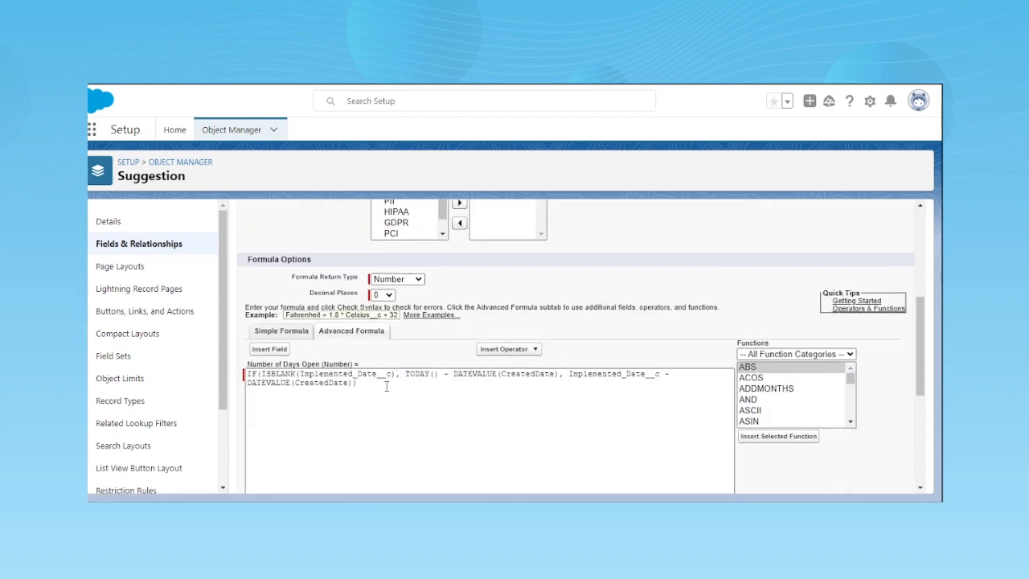
{"action": "left_click_drag", "start_coordinate": [370, 324], "coordinate": [249, 315]}
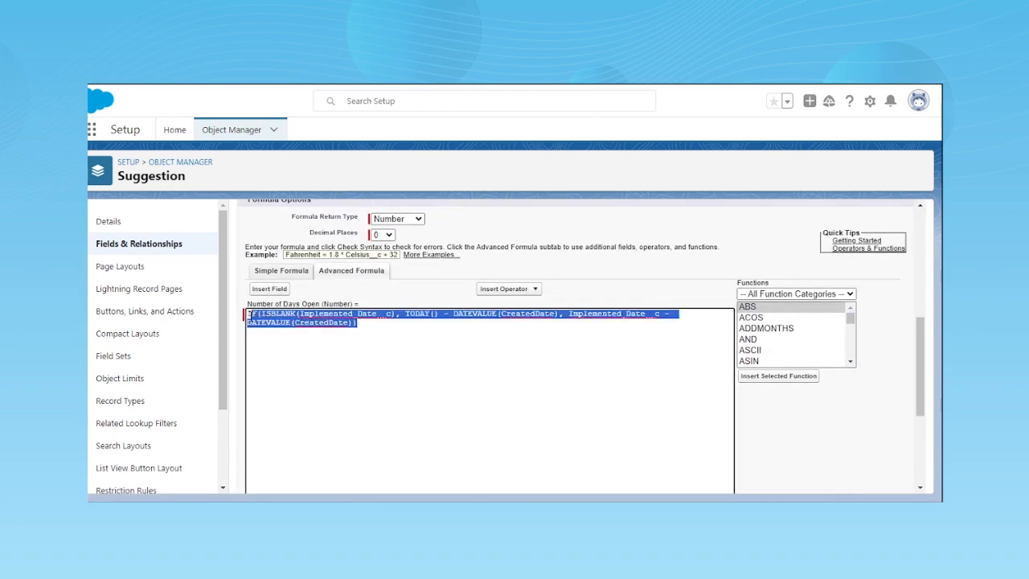
{"action": "left_click", "coordinate": [406, 330]}
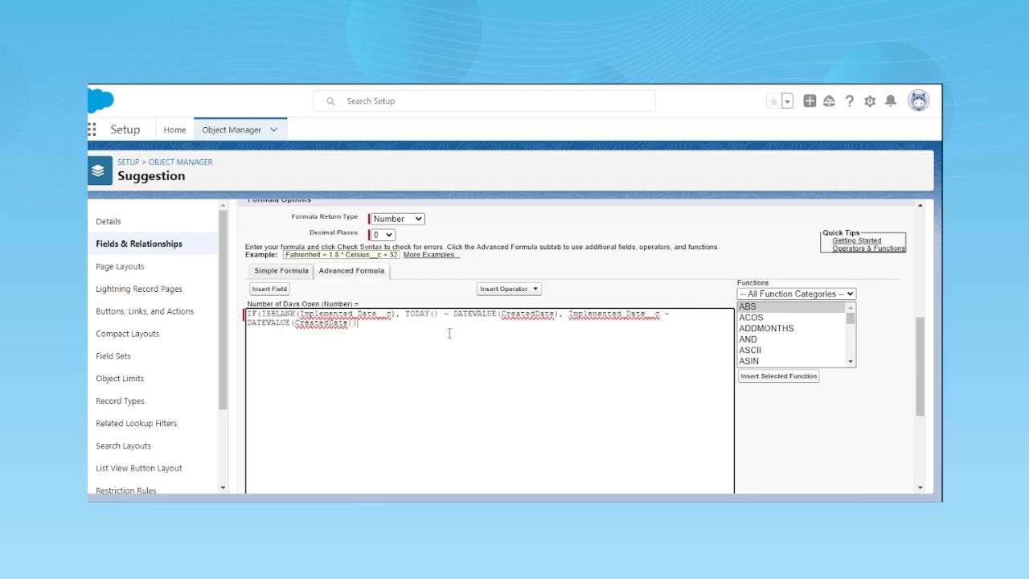
{"action": "scroll", "coordinate": [450, 328], "scroll_direction": "up", "scroll_amount": 3}
{"action": "scroll", "coordinate": [319, 312], "scroll_direction": "down", "scroll_amount": 6}
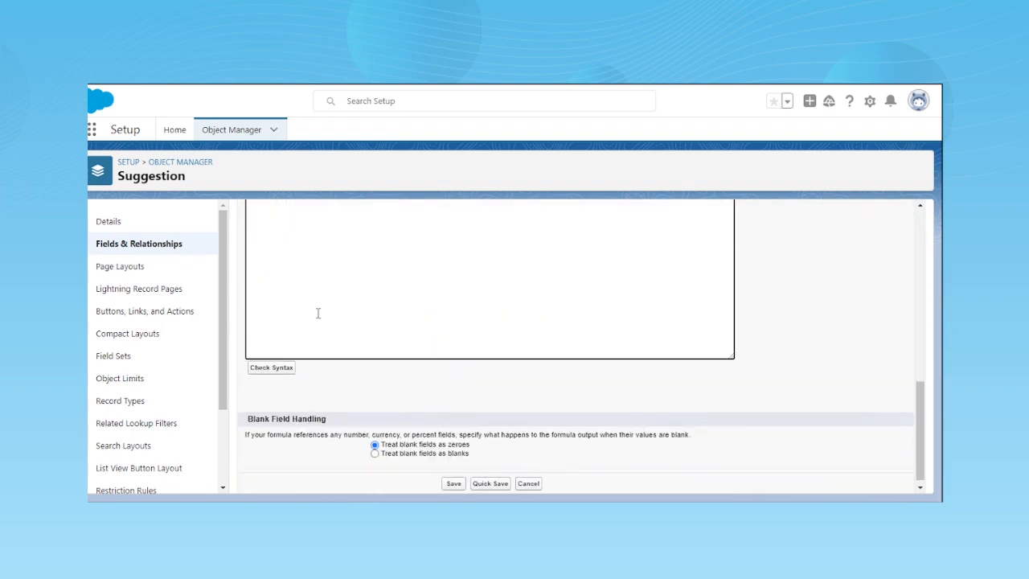
{"action": "scroll", "coordinate": [335, 343], "scroll_direction": "up", "scroll_amount": 8}
{"action": "scroll", "coordinate": [318, 363], "scroll_direction": "down", "scroll_amount": 8}
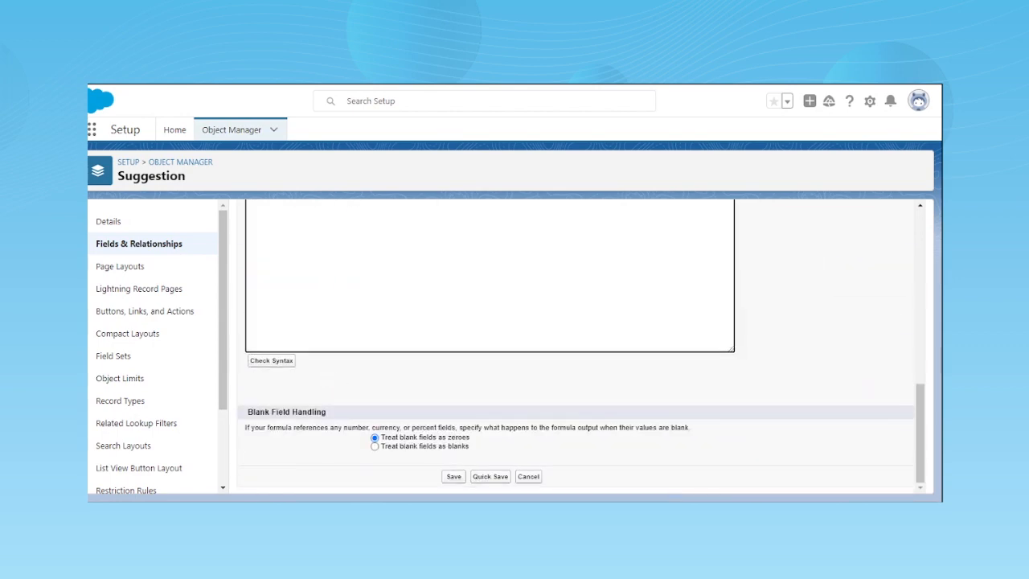
{"action": "left_click", "coordinate": [527, 476]}
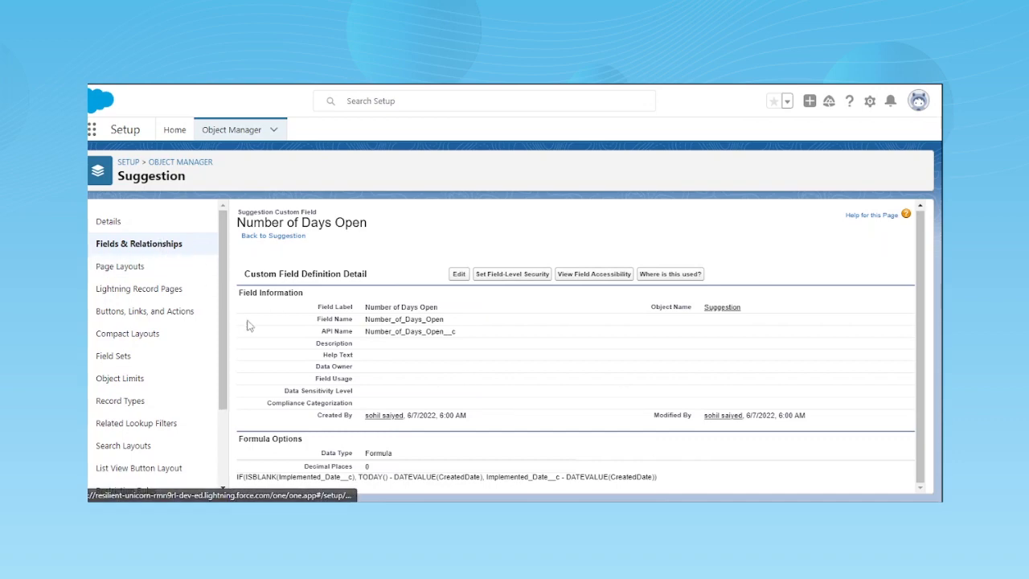
- Reopen the Number of Days Open field's edit form, review its settings and return to the Suggestion object's field list
{"action": "left_click", "coordinate": [457, 278]}
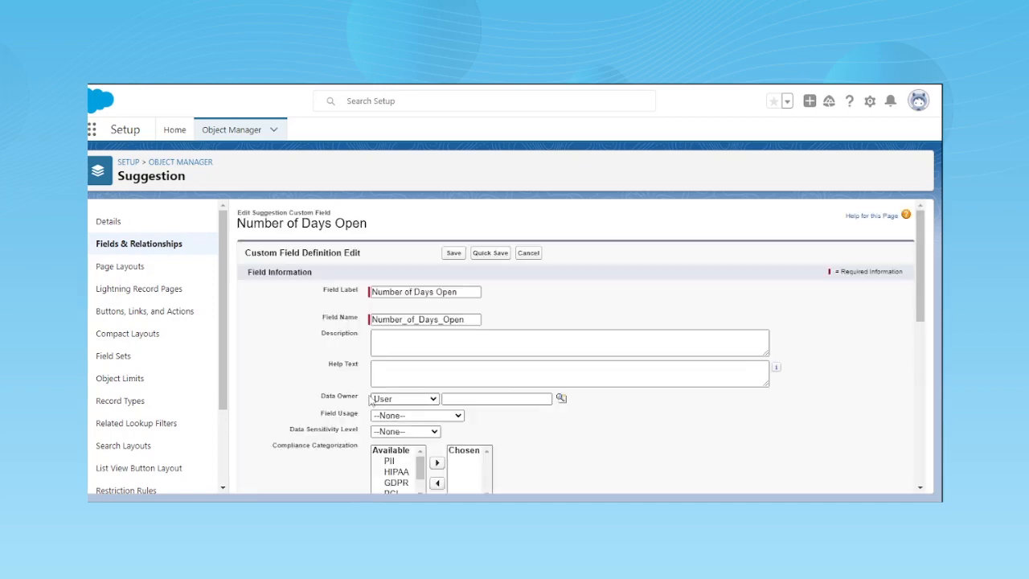
{"action": "scroll", "coordinate": [329, 385], "scroll_direction": "down", "scroll_amount": 15}
{"action": "scroll", "coordinate": [329, 386], "scroll_direction": "up", "scroll_amount": 3}
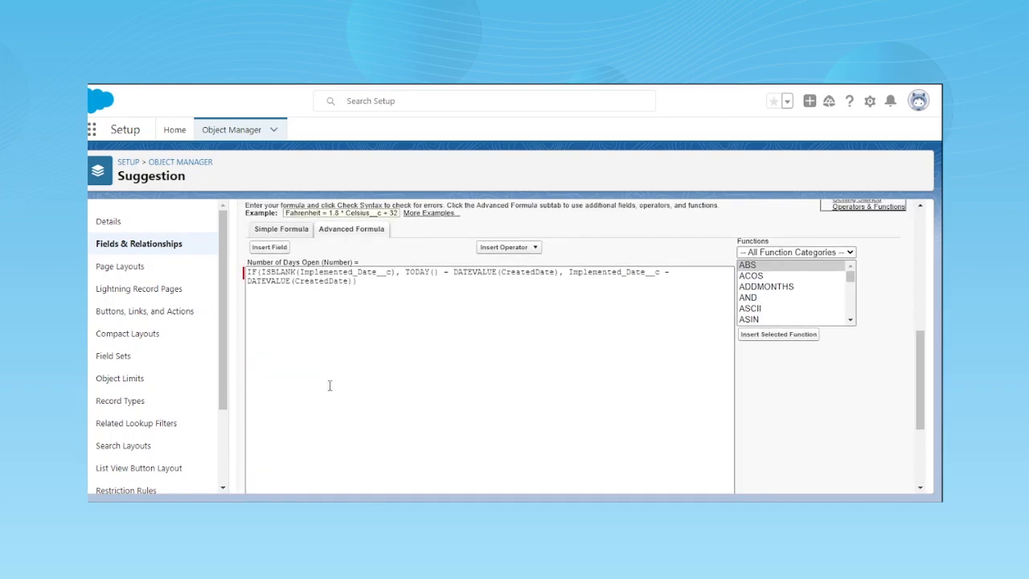
{"action": "scroll", "coordinate": [329, 386], "scroll_direction": "down", "scroll_amount": 3}
{"action": "scroll", "coordinate": [450, 471], "scroll_direction": "up", "scroll_amount": 6}
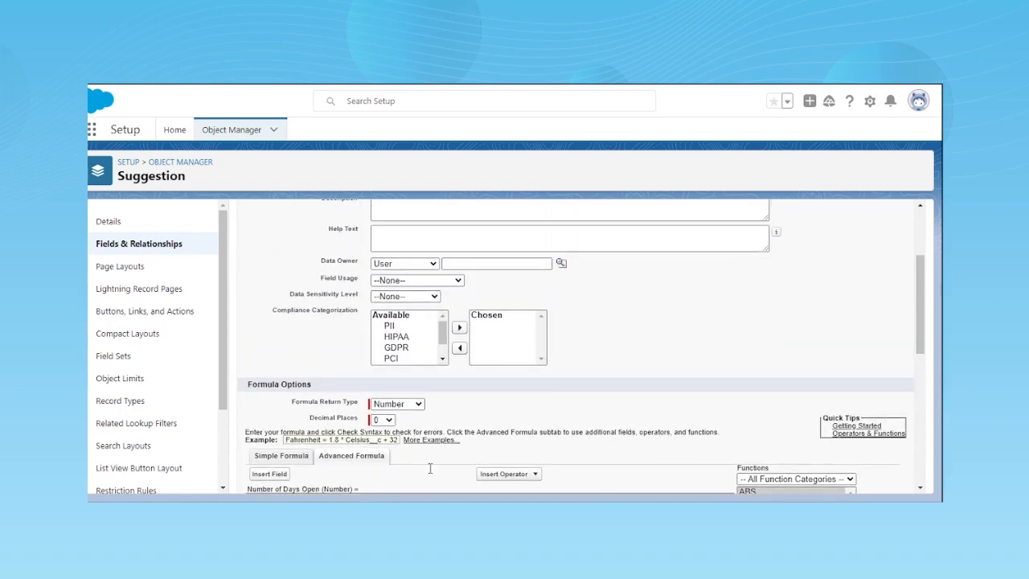
{"action": "scroll", "coordinate": [430, 468], "scroll_direction": "up", "scroll_amount": 3}
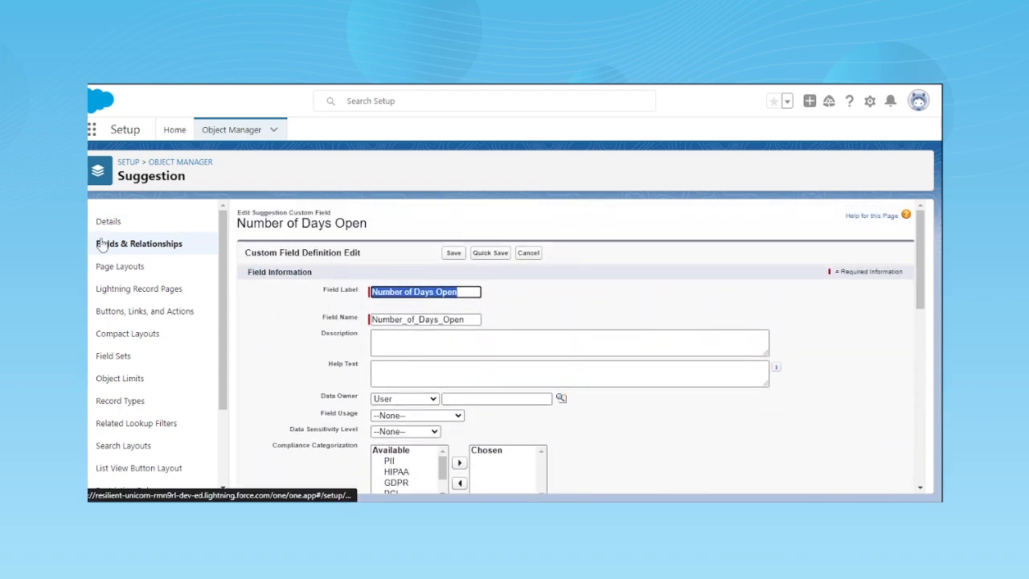
{"action": "left_click", "coordinate": [102, 245]}
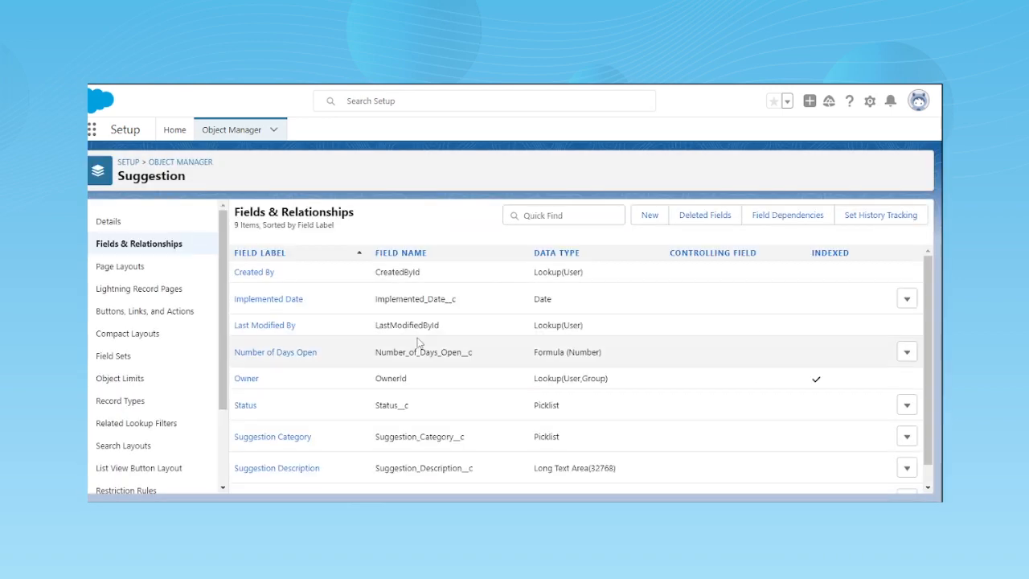
- Open the Number of Days Open field's details and examine its formula's Implemented_Date__c, TODAY() and DATEVALUE(CreatedDate) parts
{"action": "left_click", "coordinate": [281, 354]}
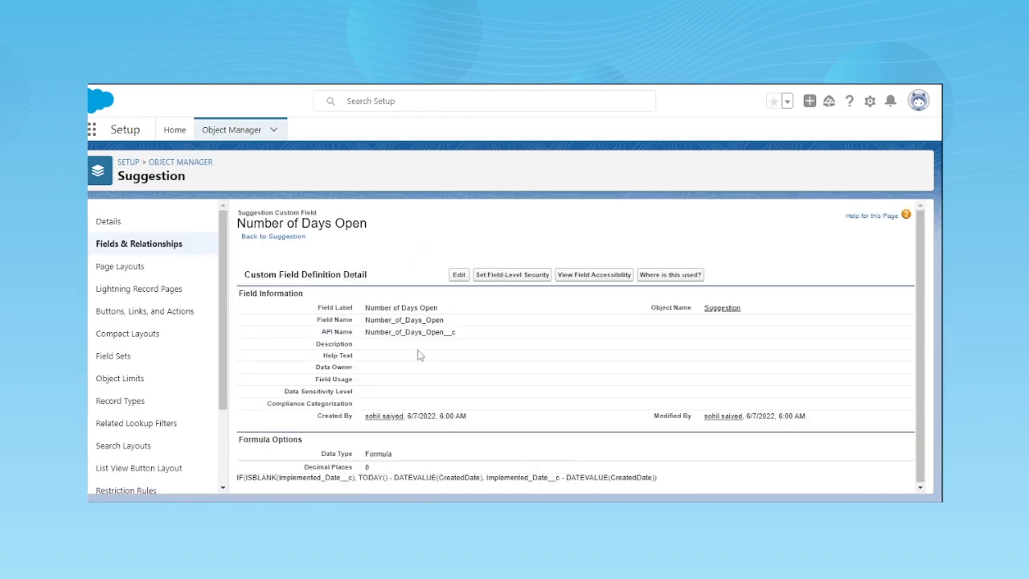
{"action": "left_click_drag", "start_coordinate": [657, 478], "coordinate": [291, 484]}
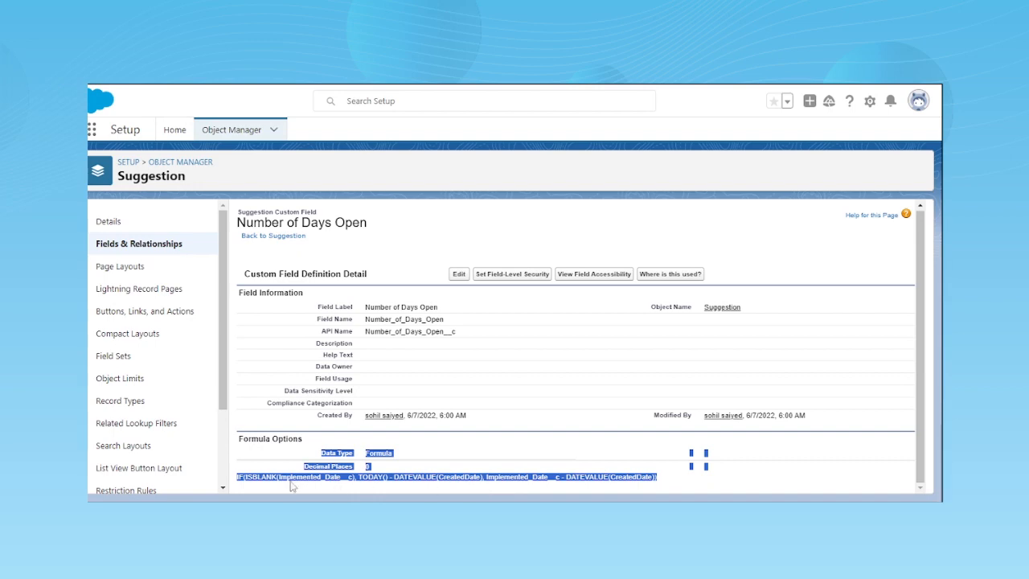
{"action": "left_click", "coordinate": [291, 485]}
{"action": "double_click", "coordinate": [325, 475]}
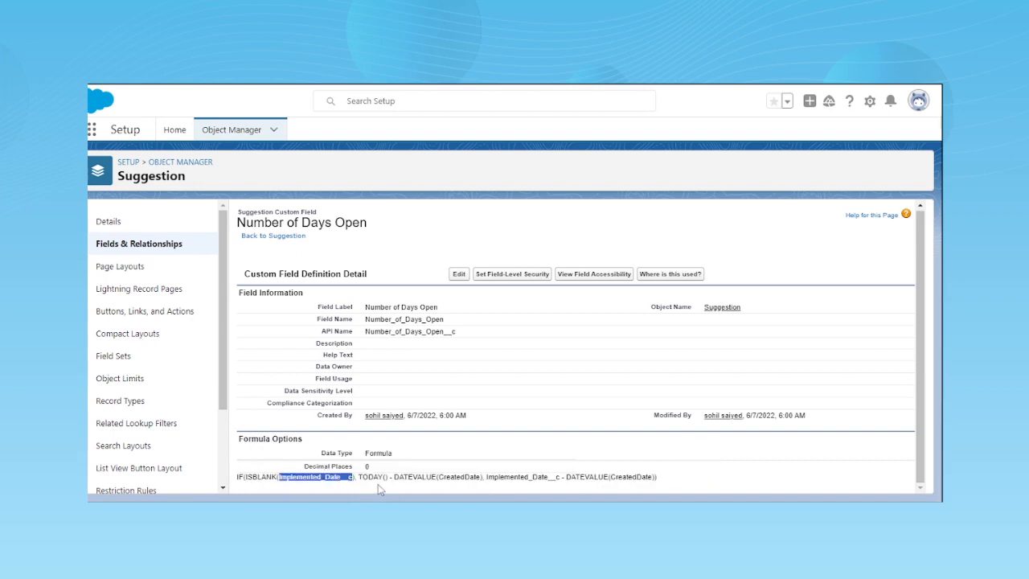
{"action": "double_click", "coordinate": [370, 476]}
{"action": "double_click", "coordinate": [415, 477]}
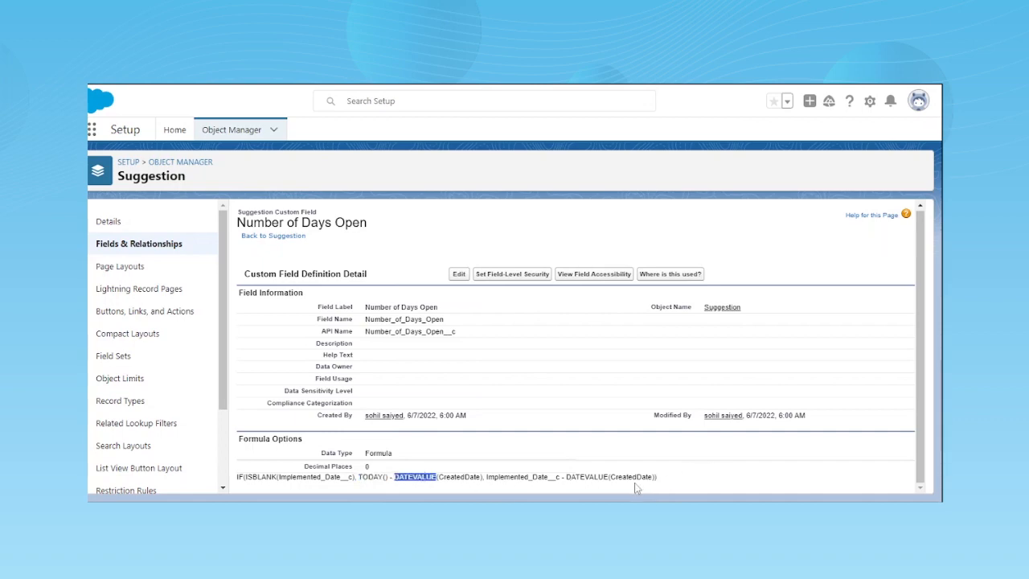
{"action": "left_click", "coordinate": [611, 477]}
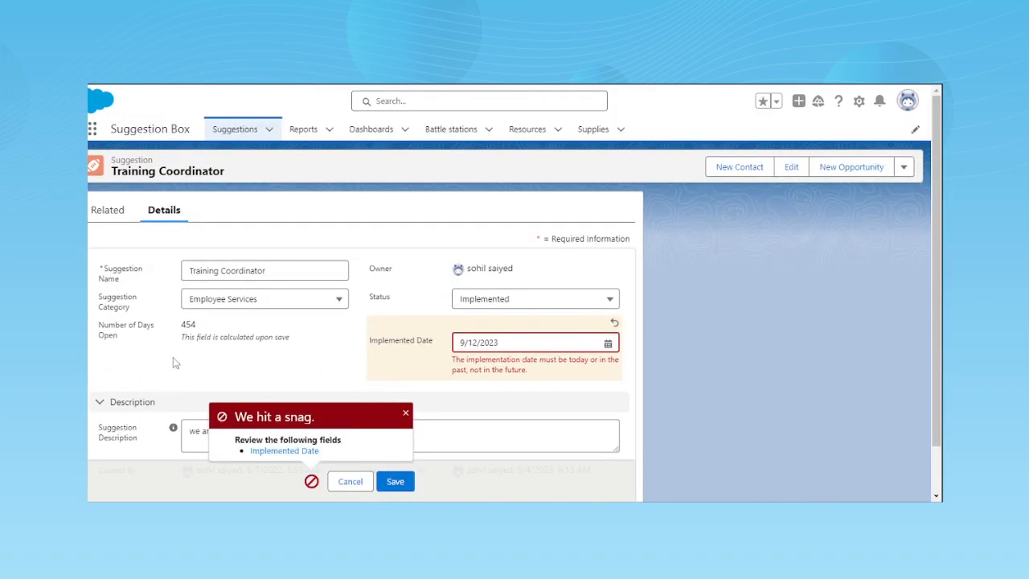
- Discard the unsaved edit on the Training Coordinator record and check its Number of Days Open value
{"action": "left_click", "coordinate": [349, 481]}
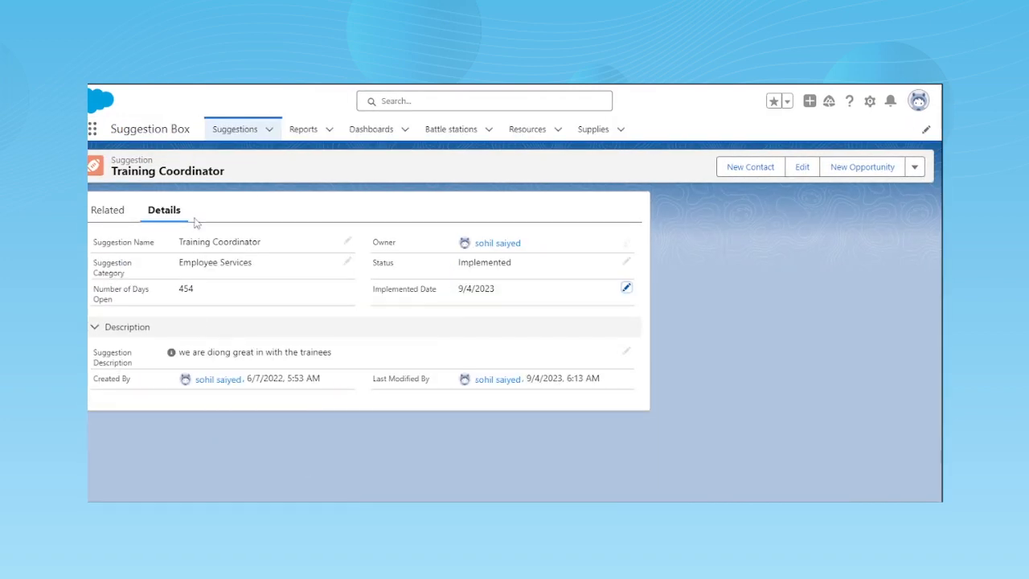
{"action": "double_click", "coordinate": [185, 288]}
{"action": "left_click", "coordinate": [219, 290]}
{"action": "double_click", "coordinate": [188, 293]}
{"action": "left_click", "coordinate": [215, 283]}
{"action": "left_click_drag", "start_coordinate": [180, 291], "coordinate": [233, 301]}
{"action": "left_click", "coordinate": [225, 301]}
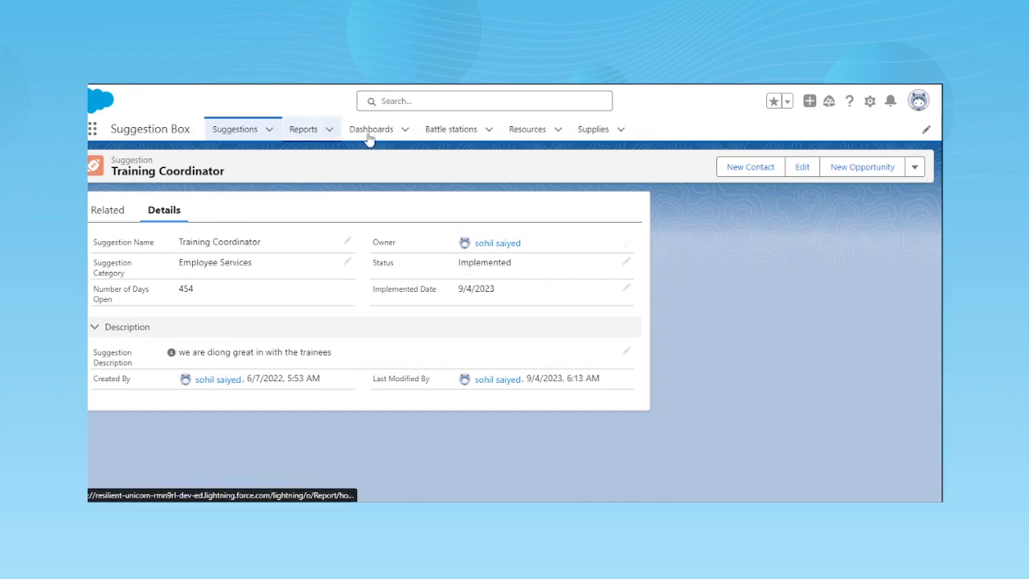
- Open the Suggestion Box app's list of recent reports
{"action": "left_click", "coordinate": [306, 133]}
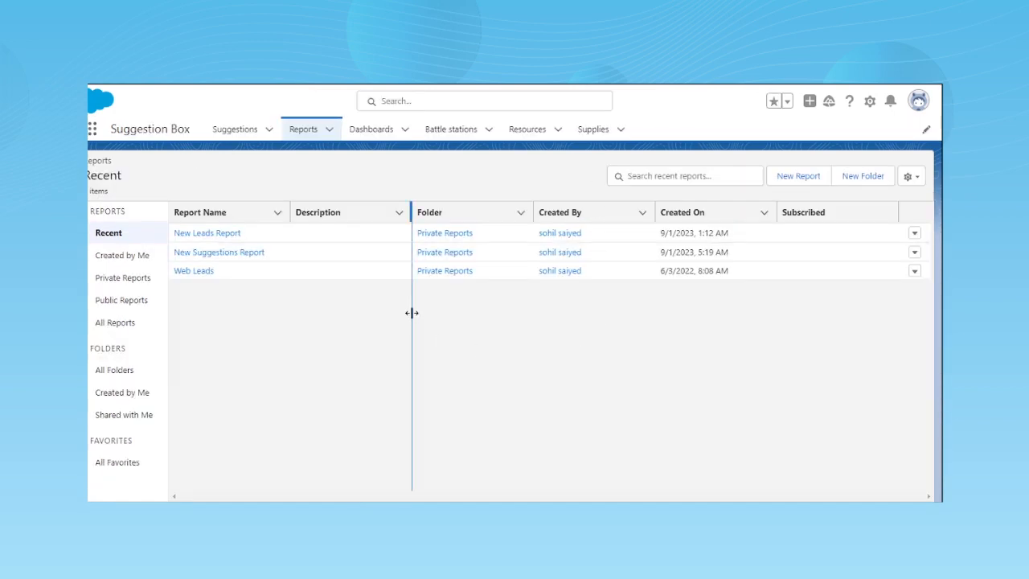
- Begin a new report and browse the available report types and categories
{"action": "left_click", "coordinate": [788, 174]}
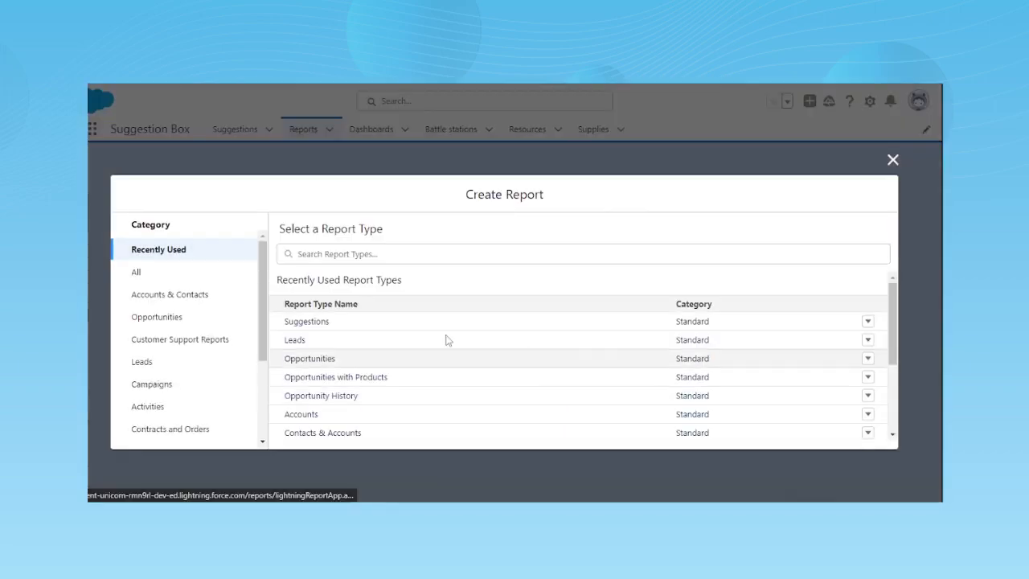
{"action": "scroll", "coordinate": [394, 361], "scroll_direction": "down", "scroll_amount": 2}
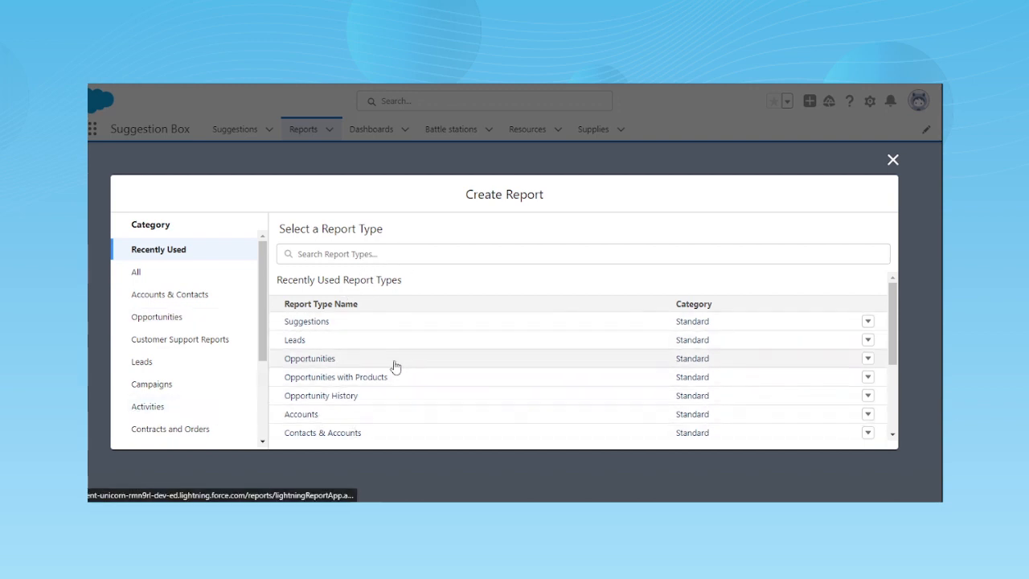
{"action": "scroll", "coordinate": [392, 366], "scroll_direction": "down", "scroll_amount": 3}
{"action": "scroll", "coordinate": [197, 338], "scroll_direction": "down", "scroll_amount": 3}
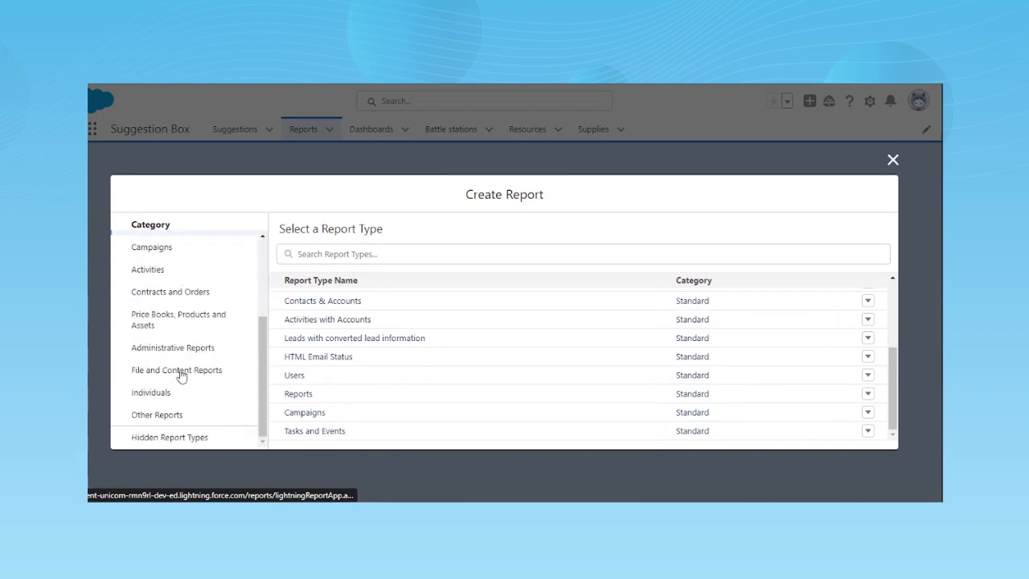
{"action": "scroll", "coordinate": [184, 372], "scroll_direction": "up", "scroll_amount": 3}
{"action": "scroll", "coordinate": [353, 382], "scroll_direction": "up", "scroll_amount": 1}
{"action": "scroll", "coordinate": [410, 395], "scroll_direction": "up", "scroll_amount": 3}
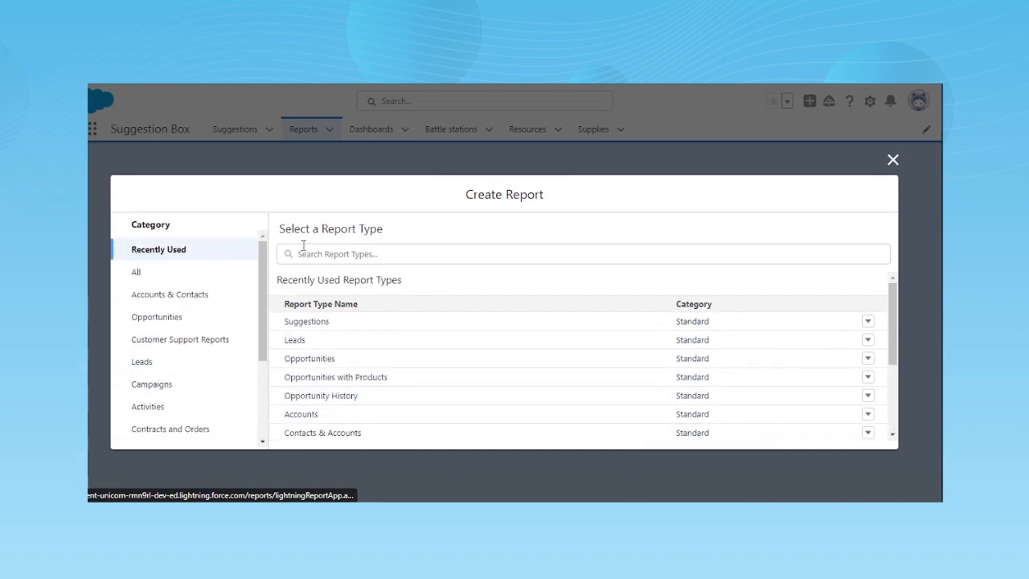
- Choose the Suggestions report type, review its existing reports and start a report from it
{"action": "left_click", "coordinate": [368, 323]}
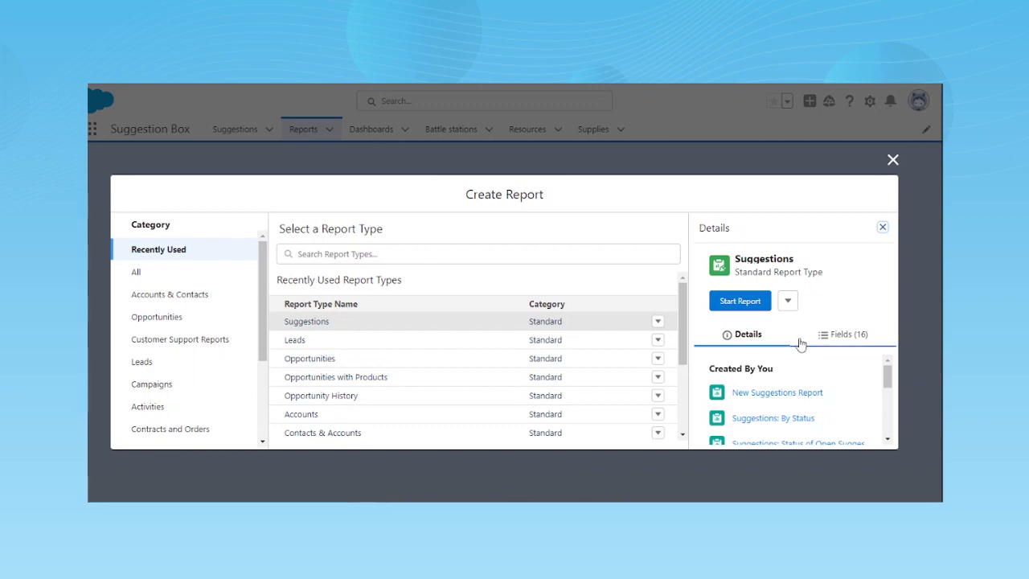
{"action": "scroll", "coordinate": [778, 410], "scroll_direction": "down", "scroll_amount": 5}
{"action": "scroll", "coordinate": [778, 410], "scroll_direction": "up", "scroll_amount": 5}
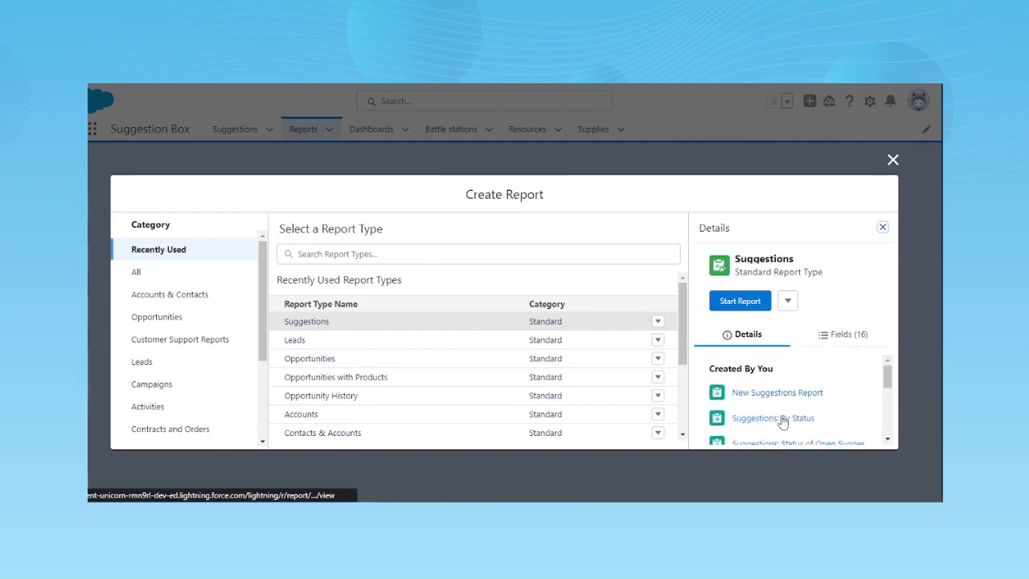
{"action": "scroll", "coordinate": [782, 422], "scroll_direction": "down", "scroll_amount": 3}
{"action": "scroll", "coordinate": [781, 420], "scroll_direction": "up", "scroll_amount": 3}
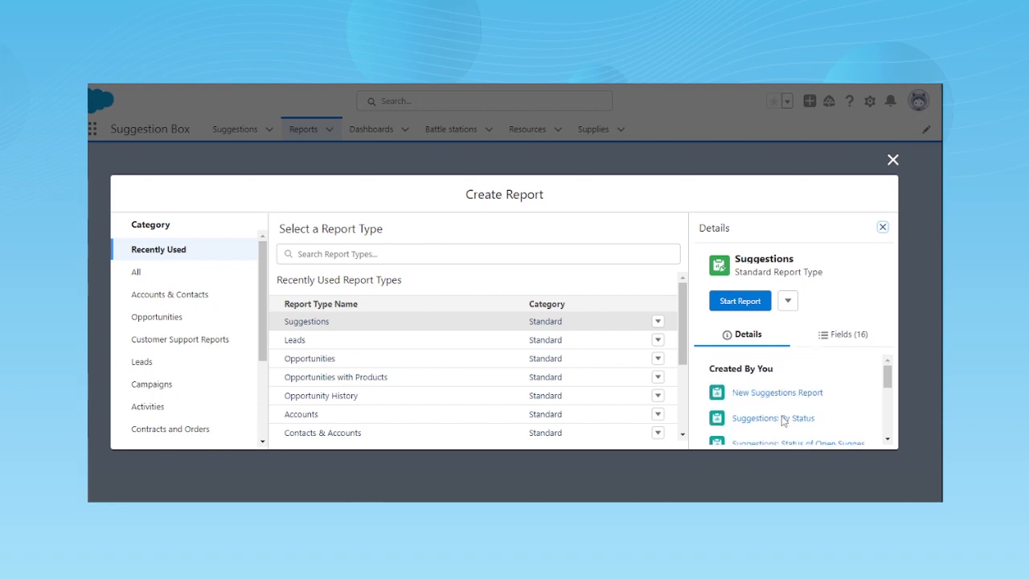
{"action": "left_click", "coordinate": [738, 301]}
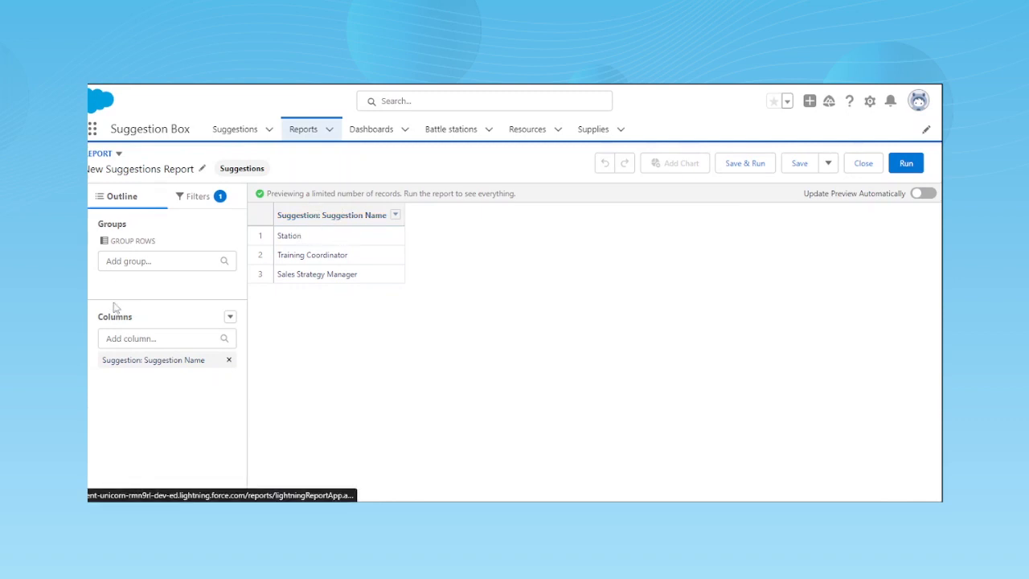
- Add the Implemented Date and Status columns to the new suggestions report
{"action": "left_click", "coordinate": [115, 337]}
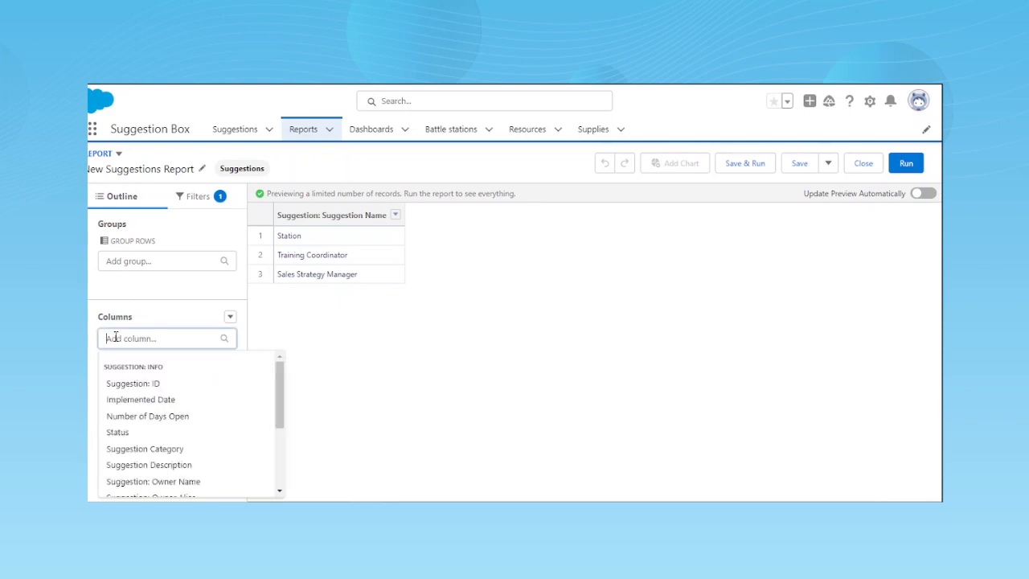
{"action": "left_click", "coordinate": [139, 401]}
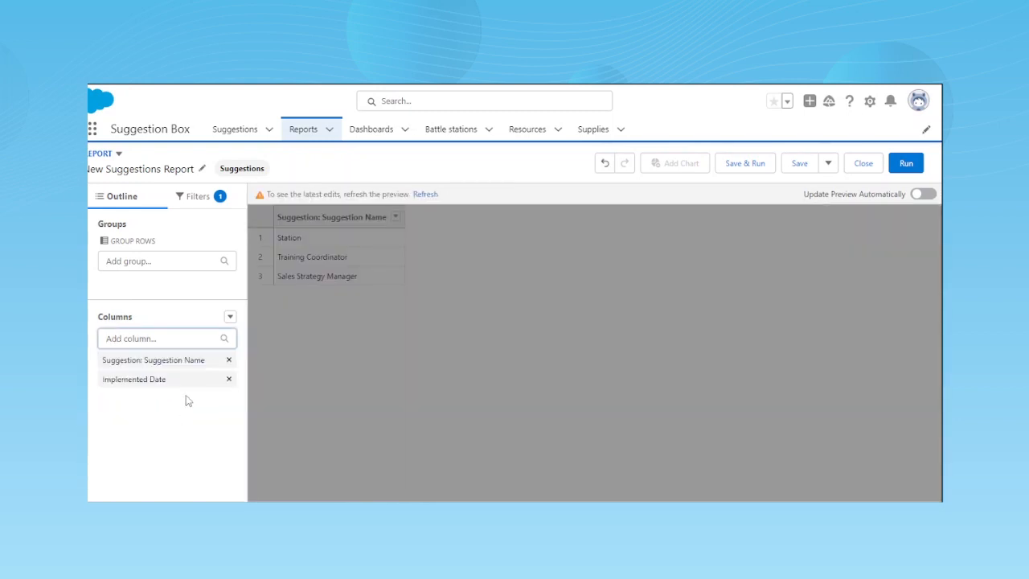
{"action": "left_click", "coordinate": [156, 339]}
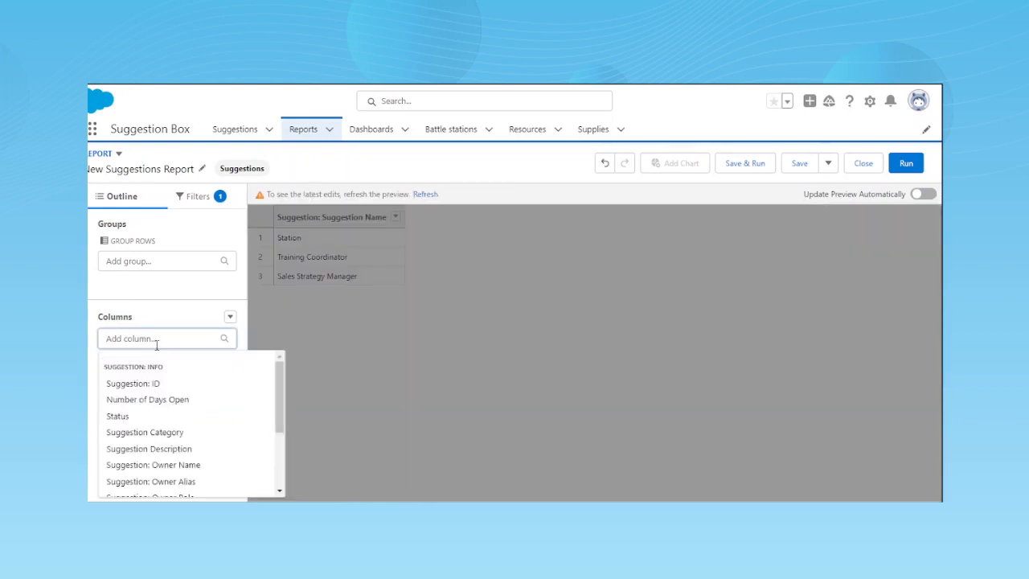
{"action": "left_click", "coordinate": [120, 417]}
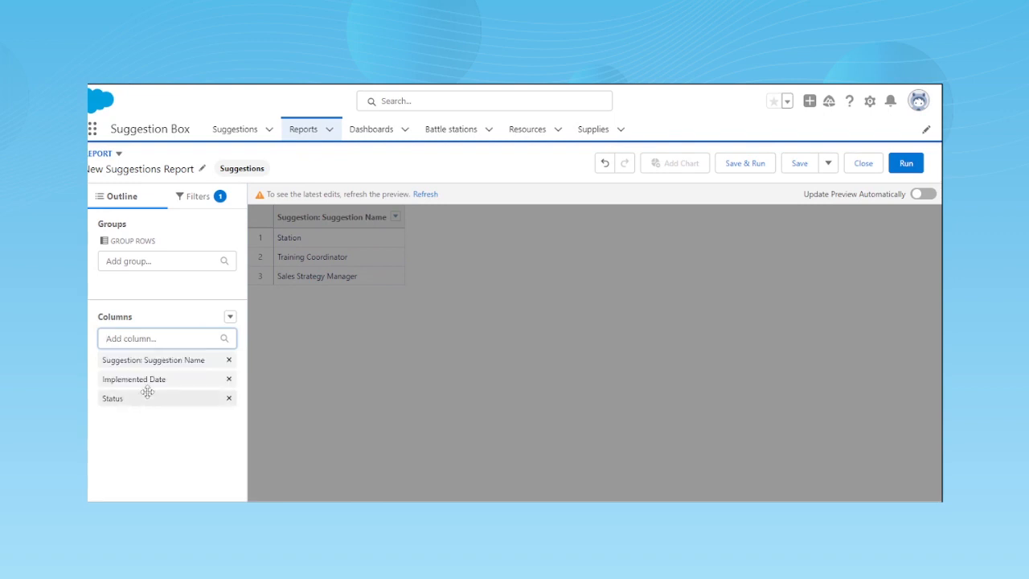
- Group the report rows by Number of Days Open and Suggestion Category
{"action": "left_click", "coordinate": [124, 258]}
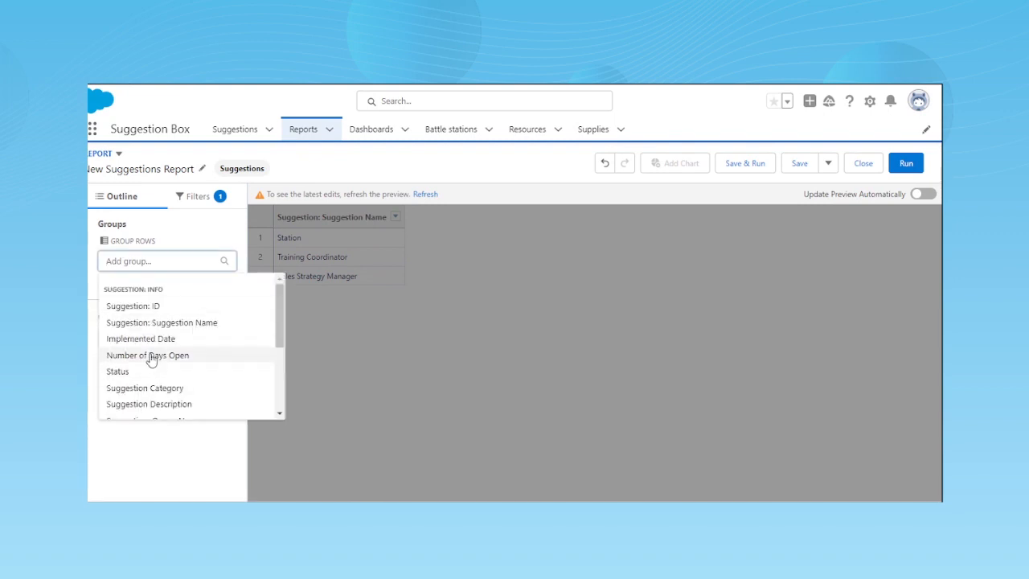
{"action": "left_click", "coordinate": [151, 357]}
{"action": "left_click", "coordinate": [114, 261]}
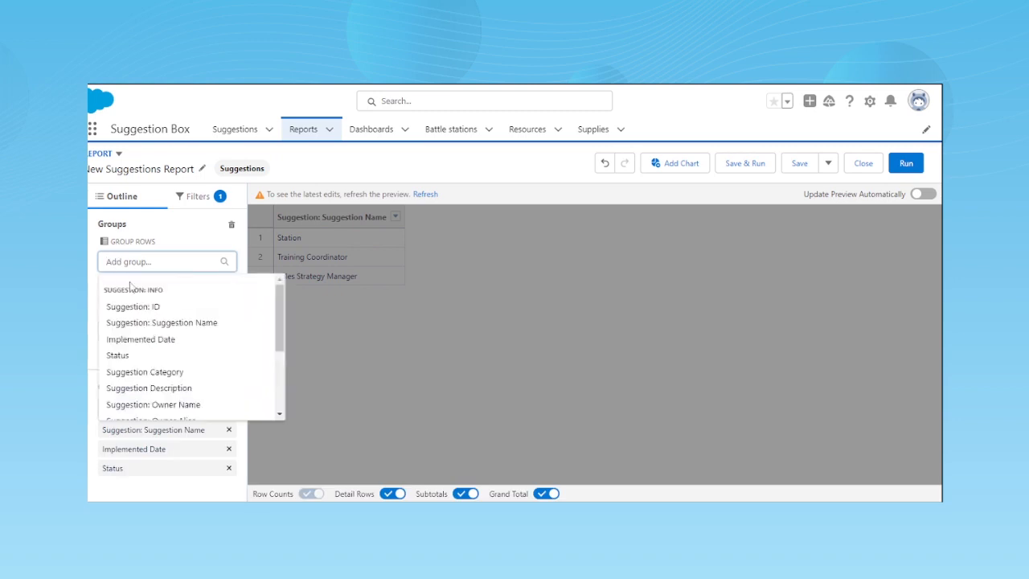
{"action": "left_click", "coordinate": [145, 371]}
- Open the report's filters and try to set the Show Me filter to All suggestions
{"action": "left_click", "coordinate": [201, 198]}
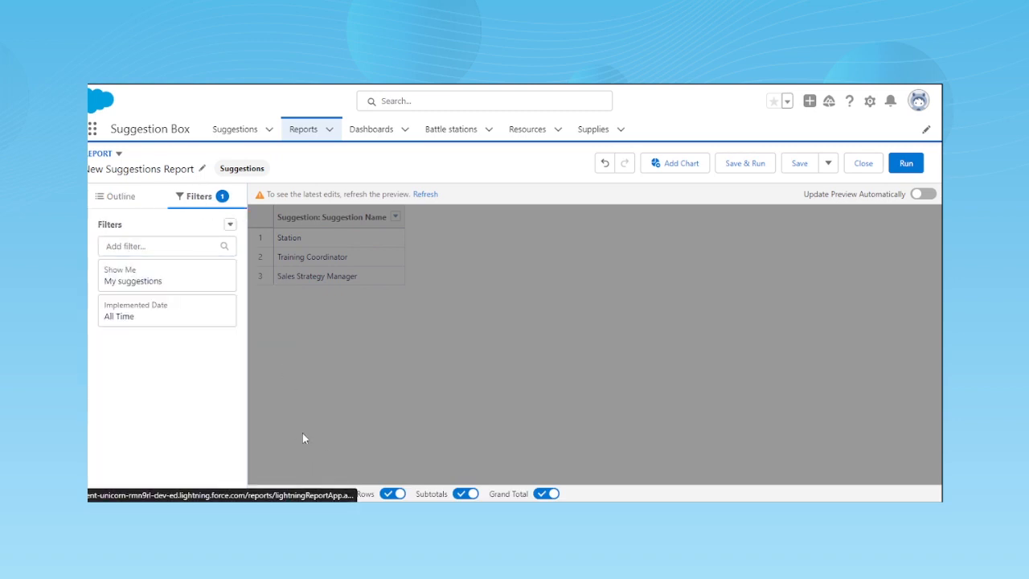
{"action": "left_click", "coordinate": [131, 281]}
{"action": "left_click", "coordinate": [313, 283]}
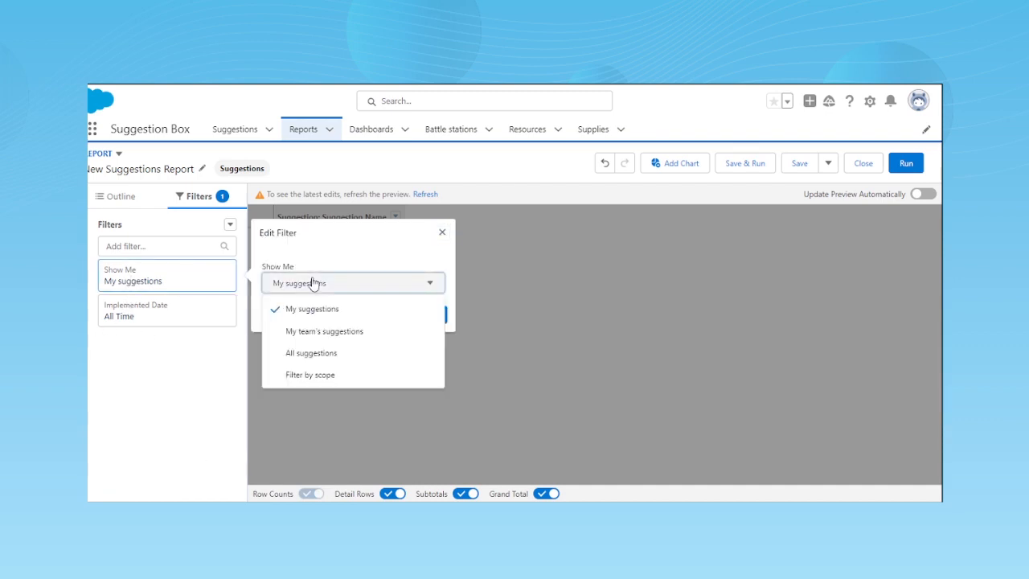
{"action": "left_click", "coordinate": [311, 353]}
- Add a filter for Status equals Implemented and apply the open filter settings
{"action": "left_click", "coordinate": [135, 244]}
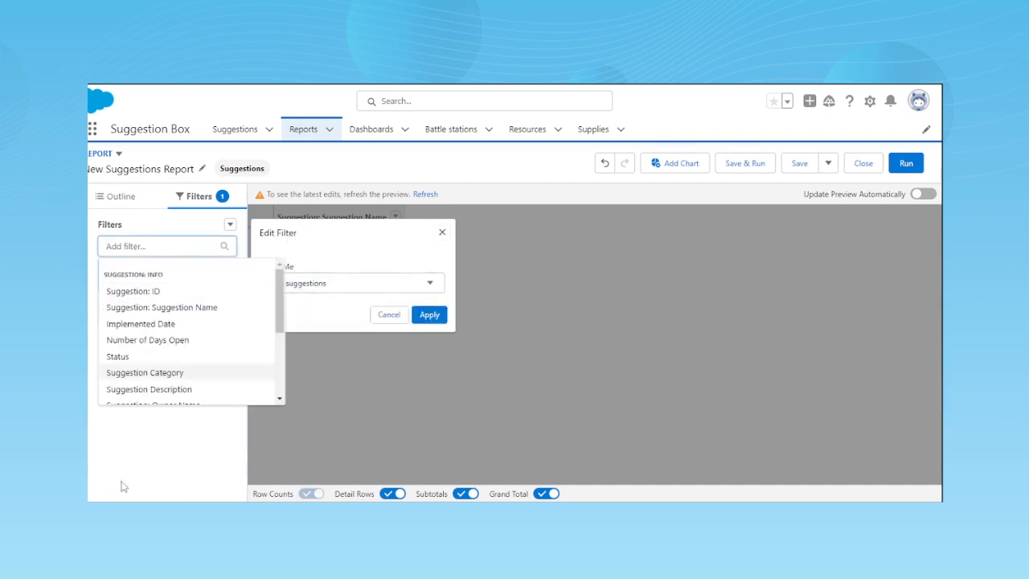
{"action": "left_click", "coordinate": [133, 360]}
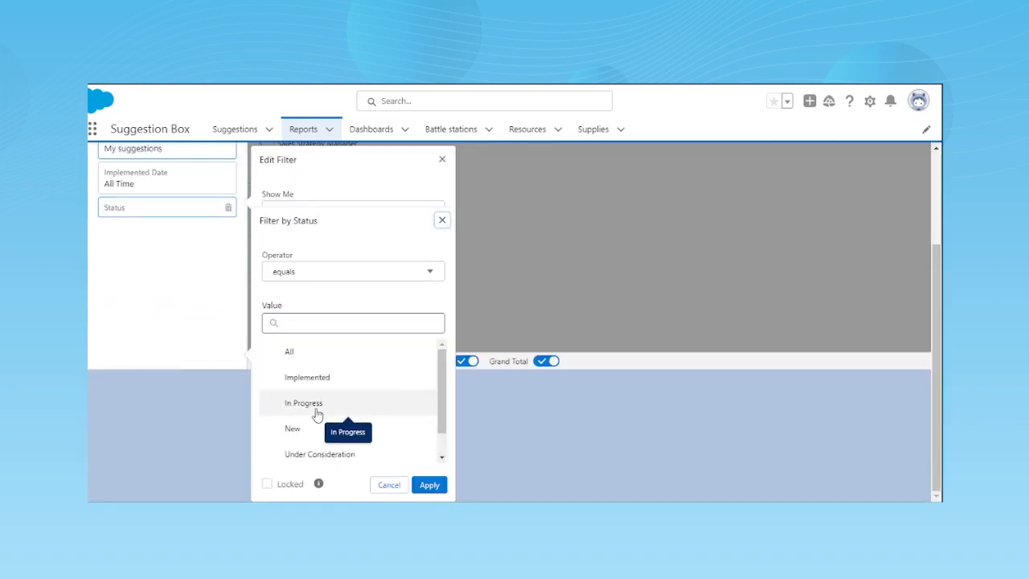
{"action": "left_click", "coordinate": [327, 381]}
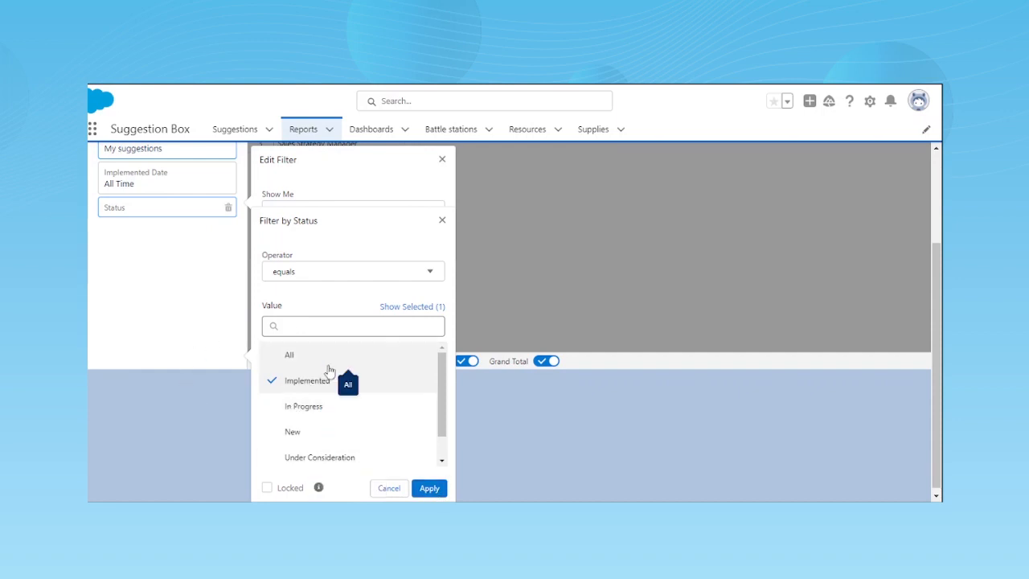
{"action": "left_click", "coordinate": [428, 489]}
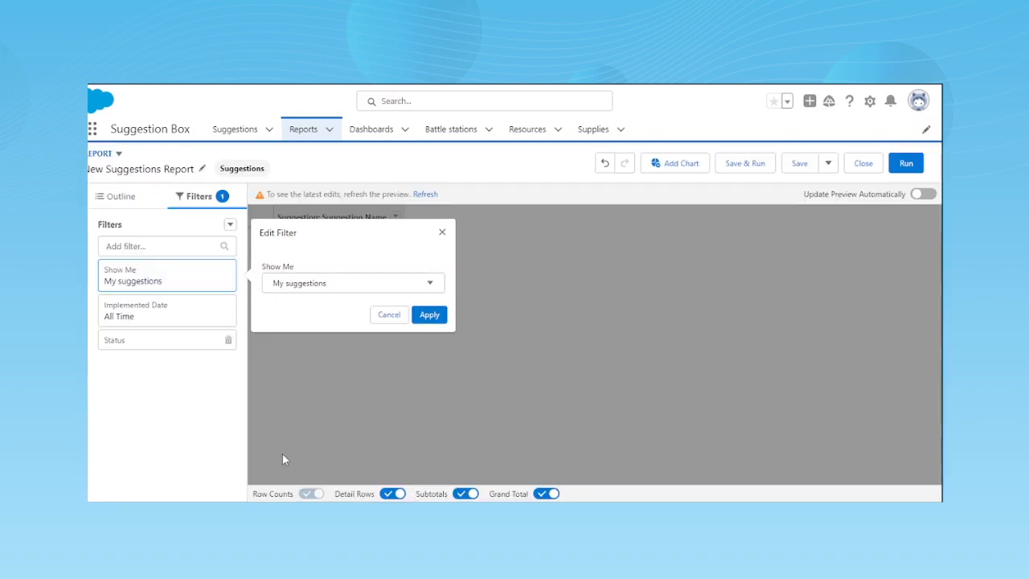
{"action": "left_click", "coordinate": [429, 314]}
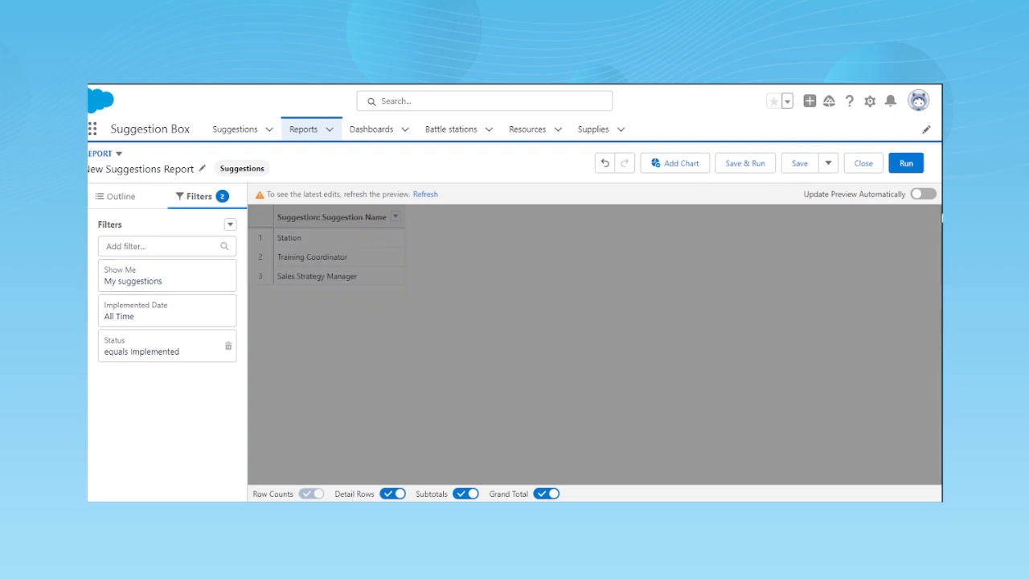
- Save the report under the name New Suggestions Report and dismiss the notification
{"action": "left_click", "coordinate": [799, 163]}
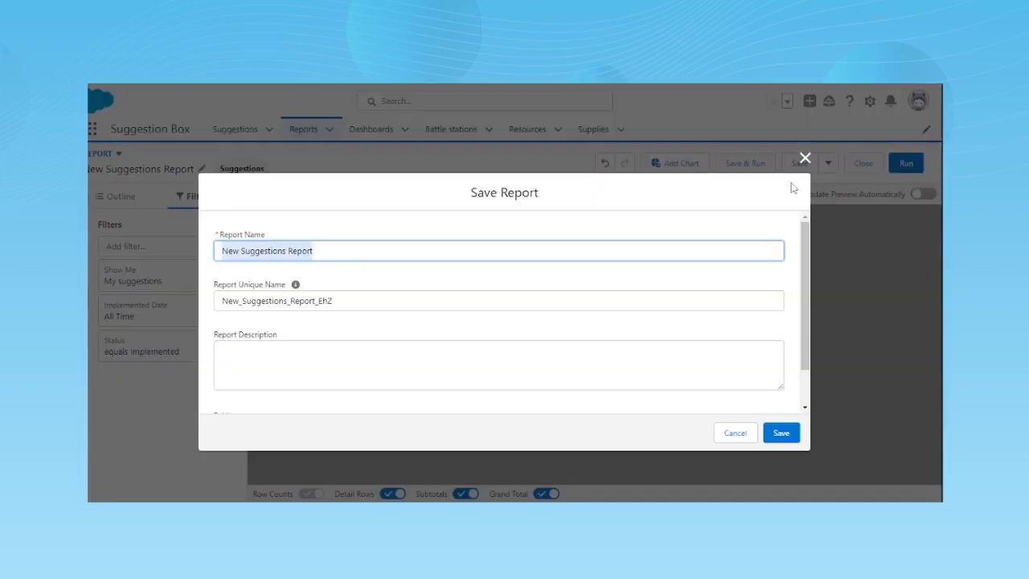
{"action": "left_click", "coordinate": [778, 439]}
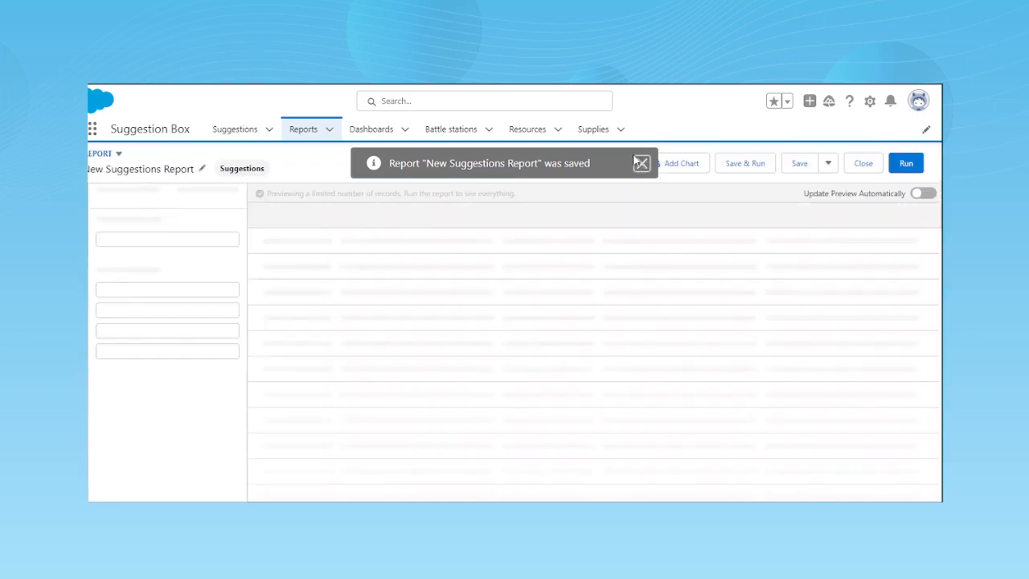
{"action": "left_click", "coordinate": [642, 165]}
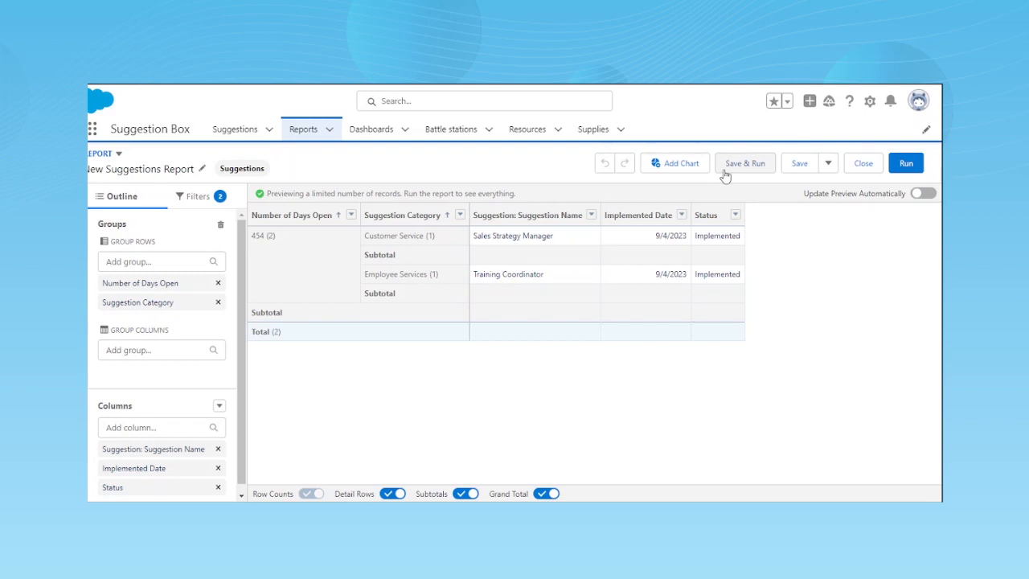
- Create a dashboard named "suggest test" in the Private Dashboards folder
{"action": "left_click", "coordinate": [373, 128]}
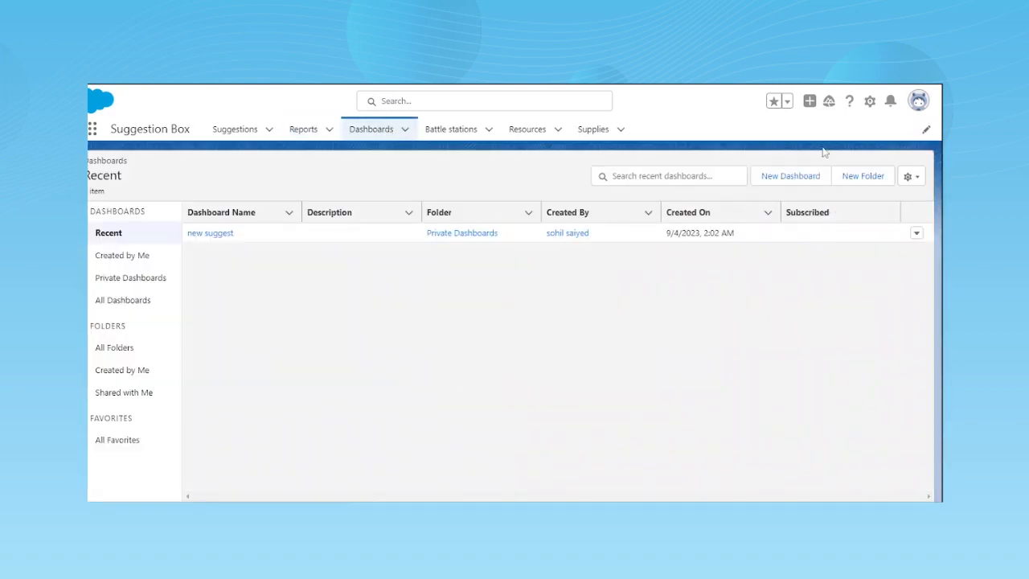
{"action": "left_click", "coordinate": [774, 189]}
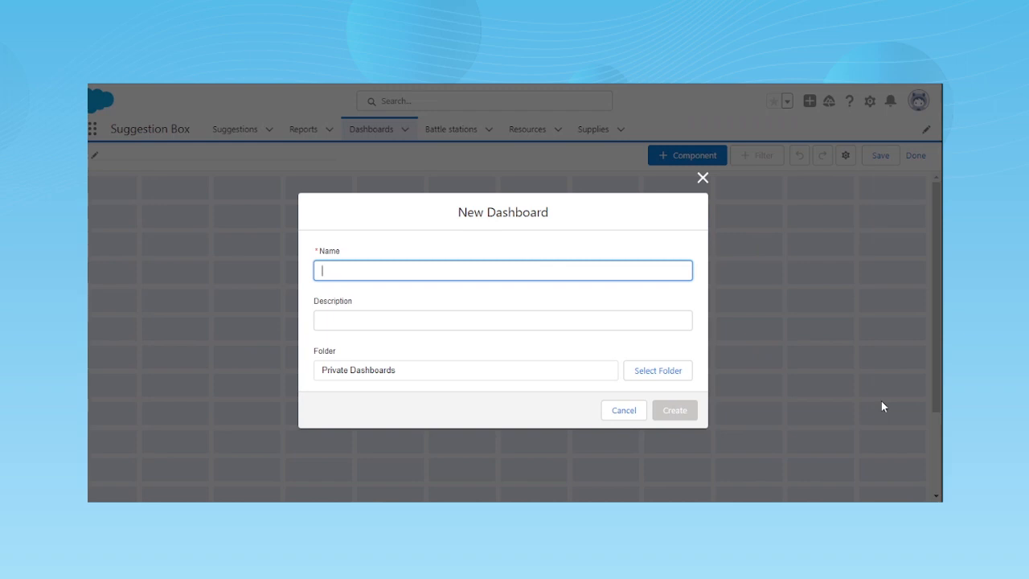
{"action": "type", "text": "Sugge"}
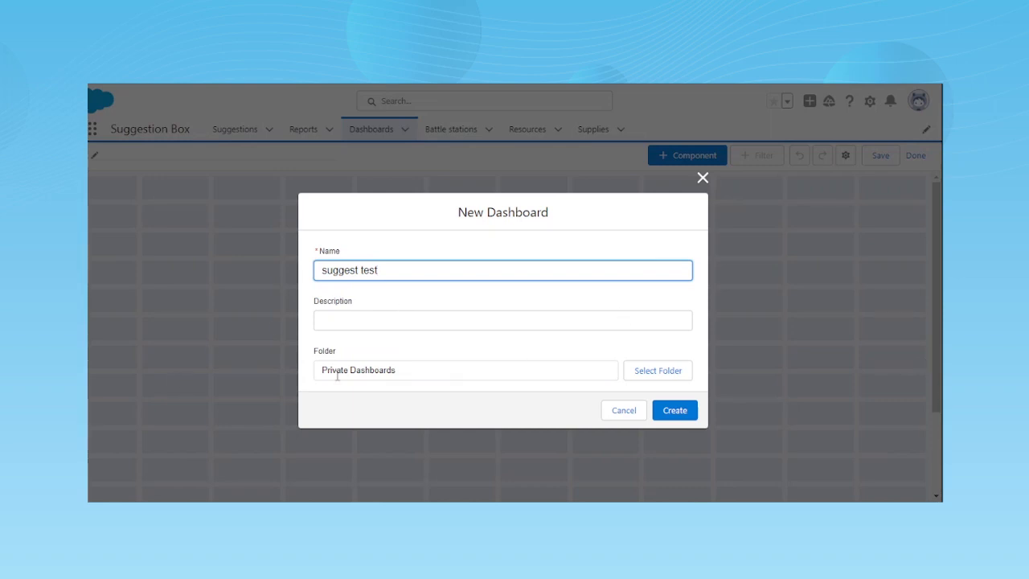
{"action": "left_click", "coordinate": [693, 412]}
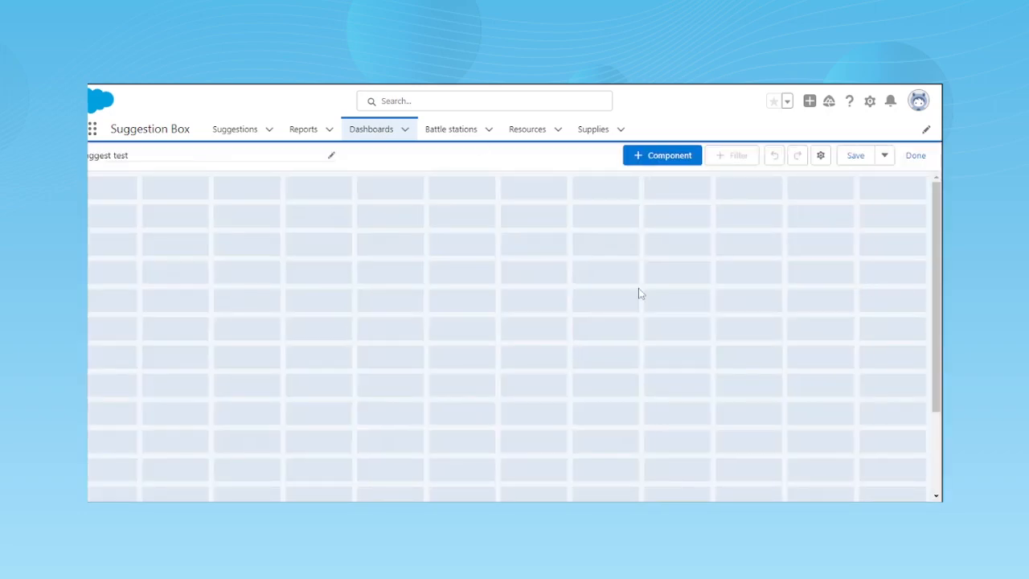
- Start a dashboard component based on the New Suggestions Report dated Sep 4, 2023
{"action": "left_click", "coordinate": [646, 160]}
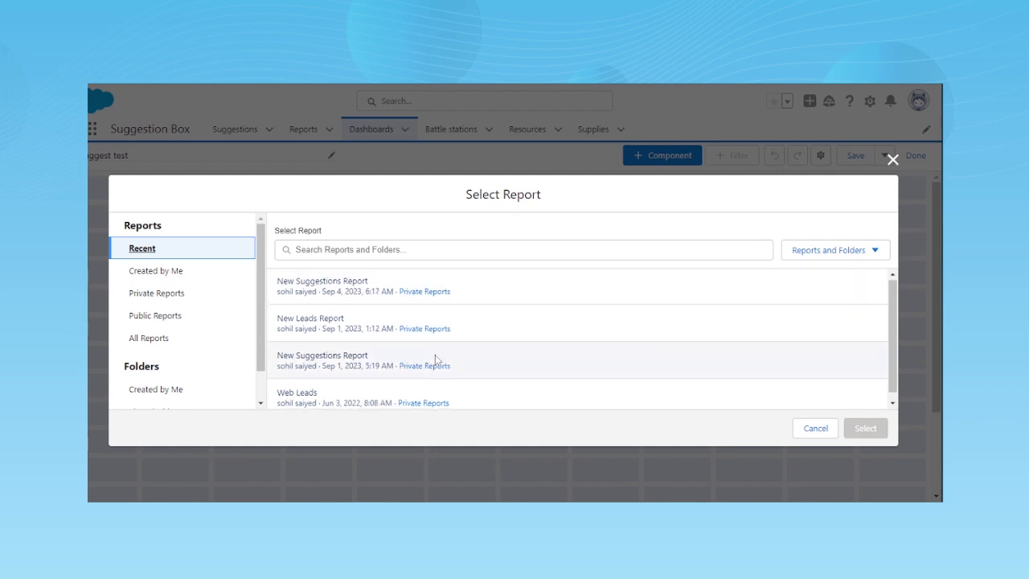
{"action": "scroll", "coordinate": [435, 356], "scroll_direction": "down", "scroll_amount": 1}
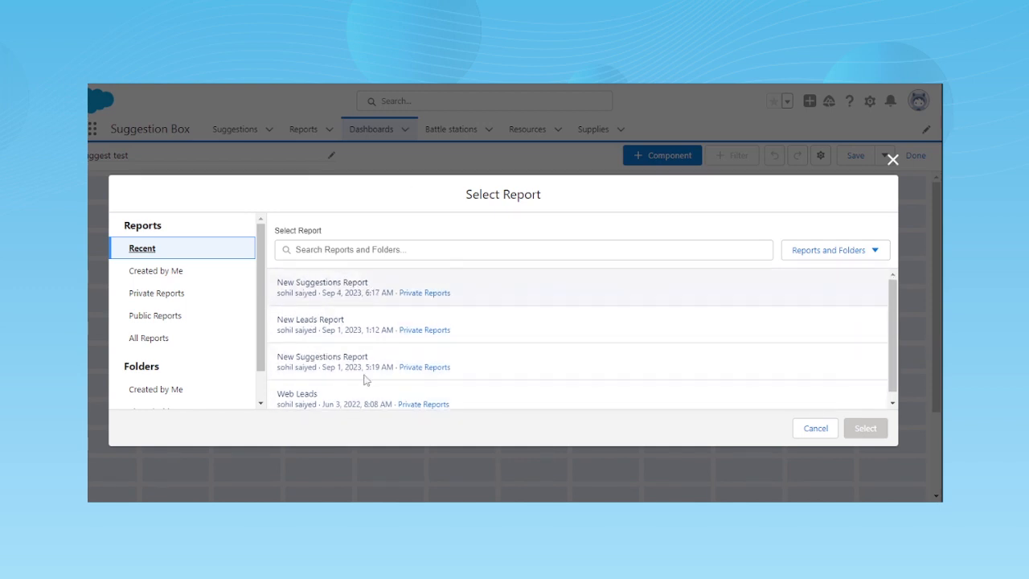
{"action": "scroll", "coordinate": [349, 330], "scroll_direction": "up", "scroll_amount": 1}
{"action": "left_click", "coordinate": [319, 287]}
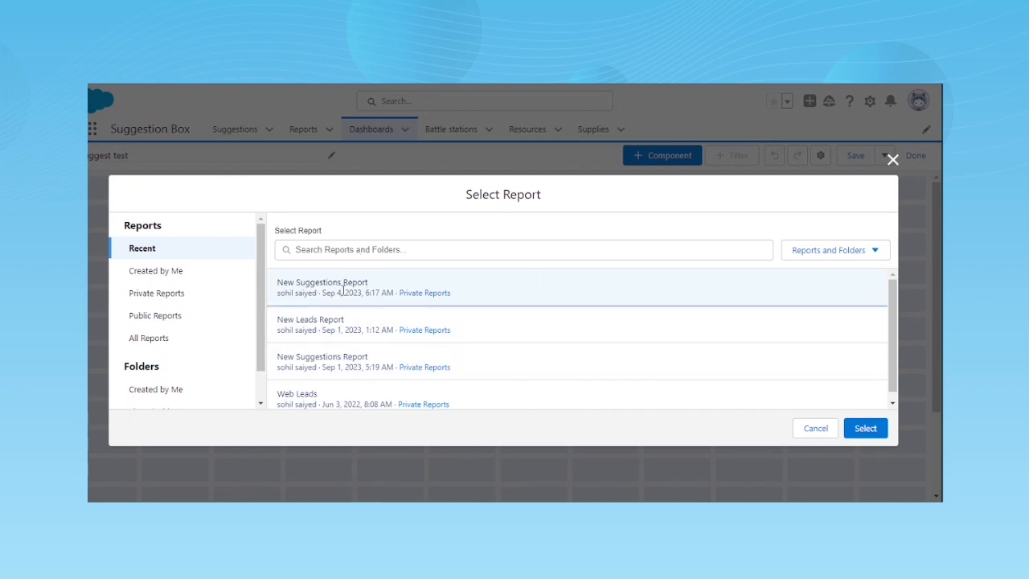
{"action": "left_click", "coordinate": [865, 429]}
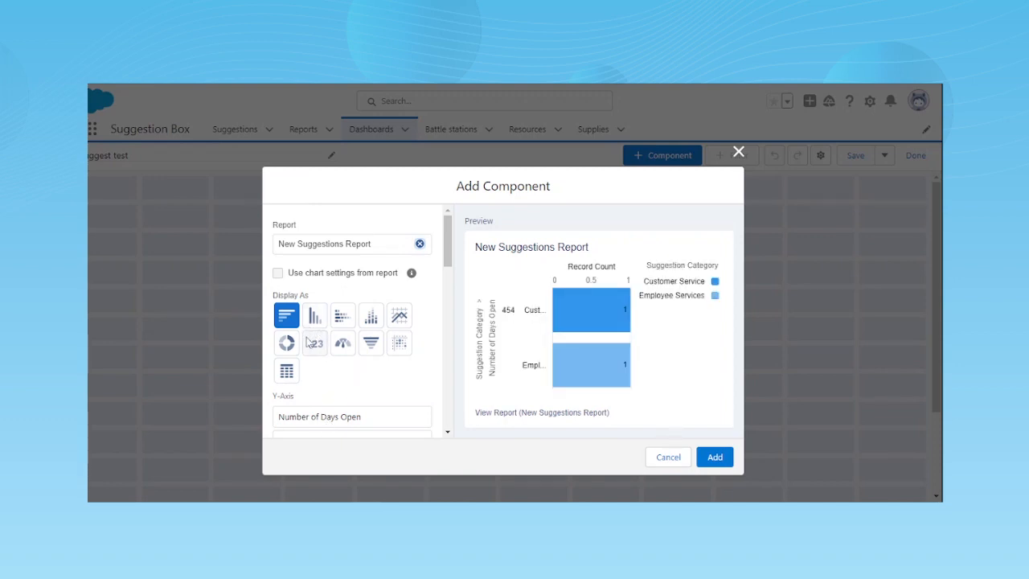
- Preview the component as metric, vertical bar, donut, funnel, line and horizontal bar charts
{"action": "left_click", "coordinate": [315, 343]}
{"action": "left_click", "coordinate": [315, 315]}
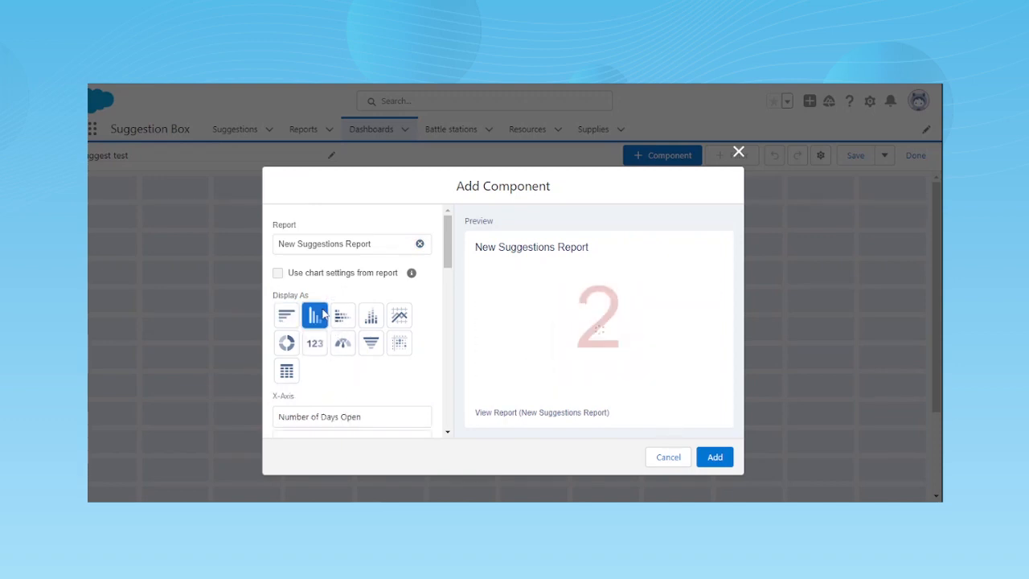
{"action": "left_click", "coordinate": [287, 344]}
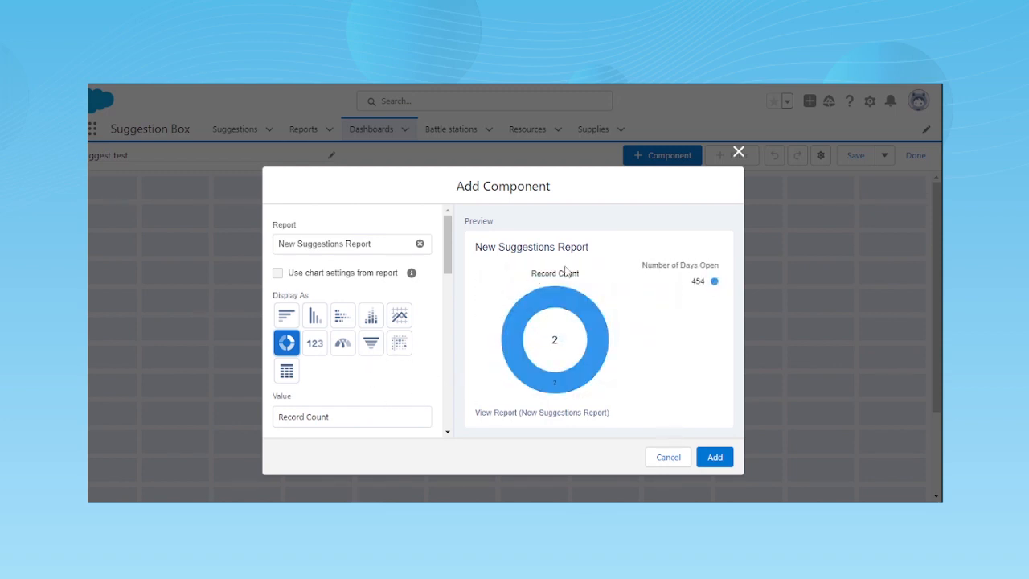
{"action": "left_click", "coordinate": [315, 324]}
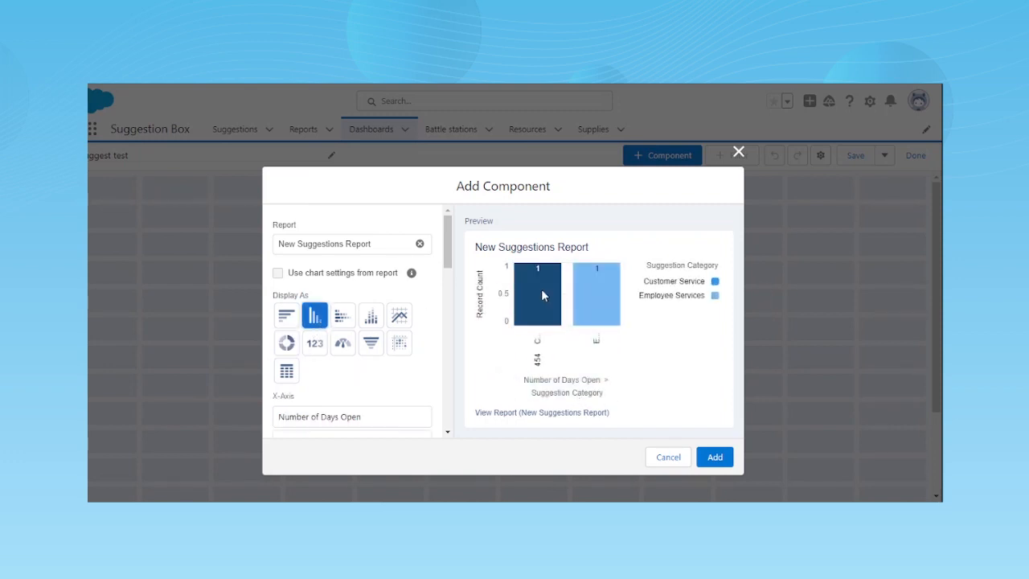
{"action": "left_click", "coordinate": [370, 342]}
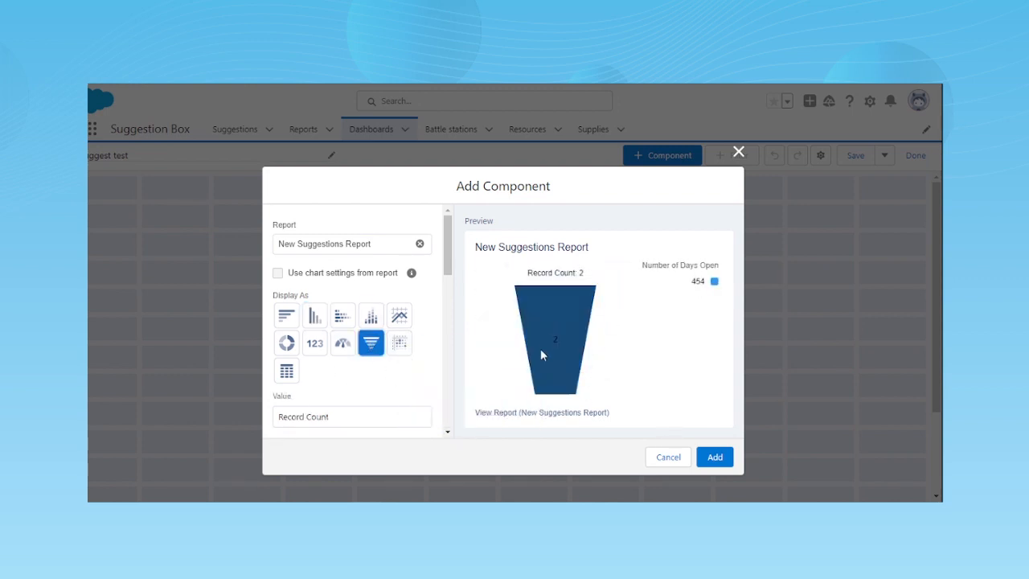
{"action": "scroll", "coordinate": [382, 374], "scroll_direction": "down", "scroll_amount": 5}
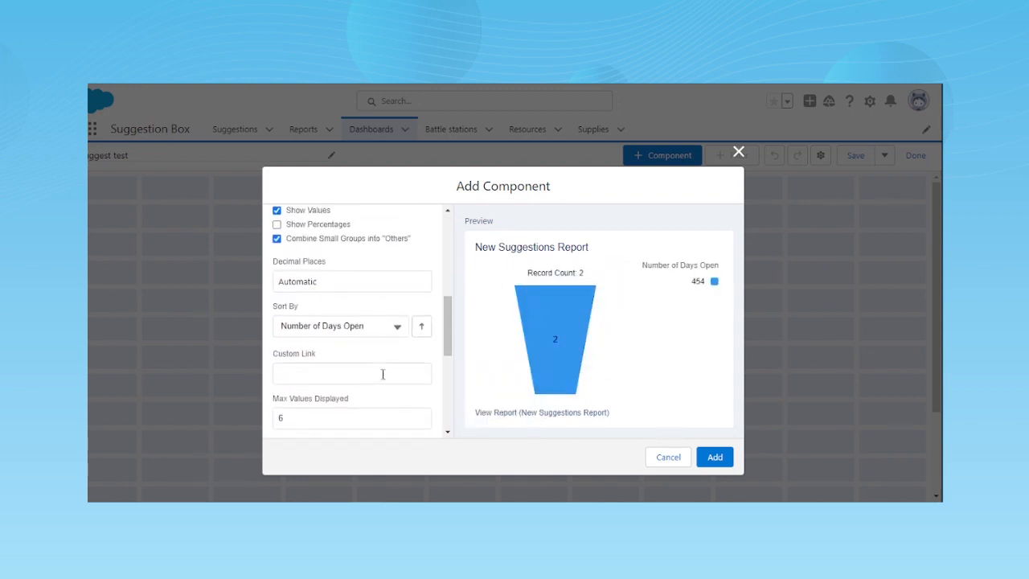
{"action": "scroll", "coordinate": [382, 373], "scroll_direction": "up", "scroll_amount": 5}
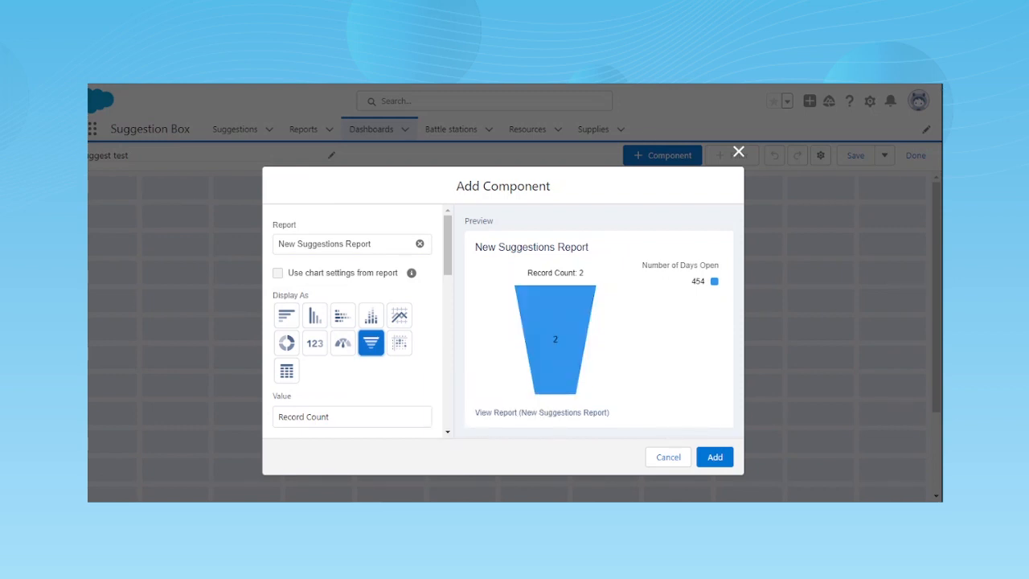
{"action": "left_click", "coordinate": [400, 317]}
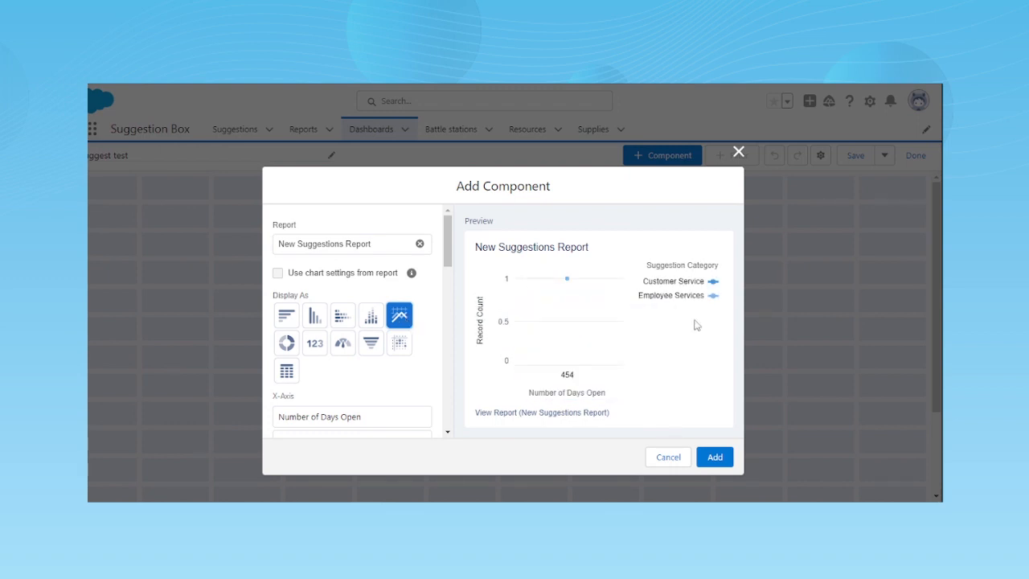
{"action": "left_click", "coordinate": [286, 318]}
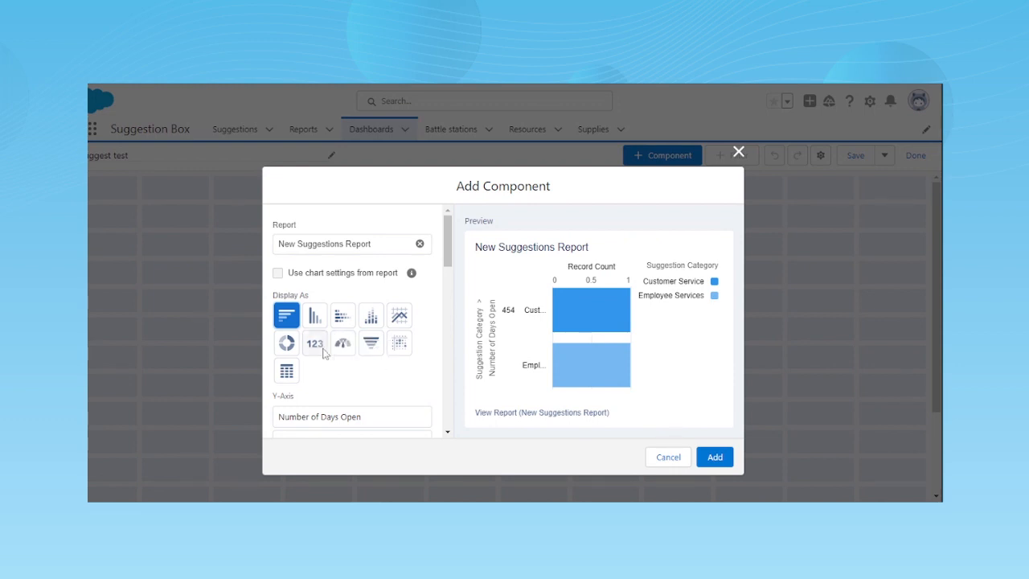
{"action": "scroll", "coordinate": [325, 351], "scroll_direction": "down", "scroll_amount": 1}
{"action": "left_click", "coordinate": [309, 281]}
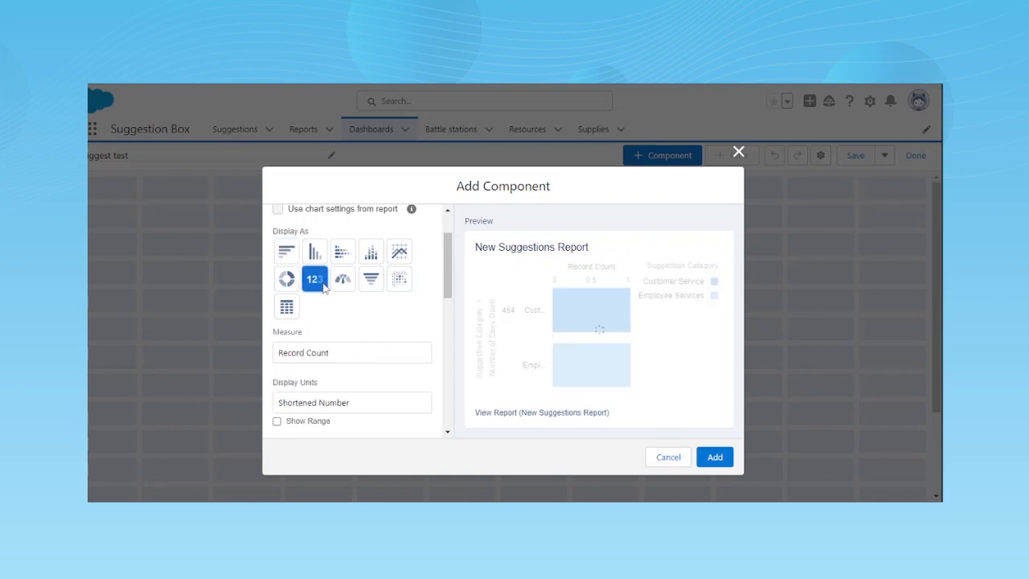
- Display the component as a table and add the Number of Days Open and Suggestion: Last Modified By columns
{"action": "left_click", "coordinate": [289, 308]}
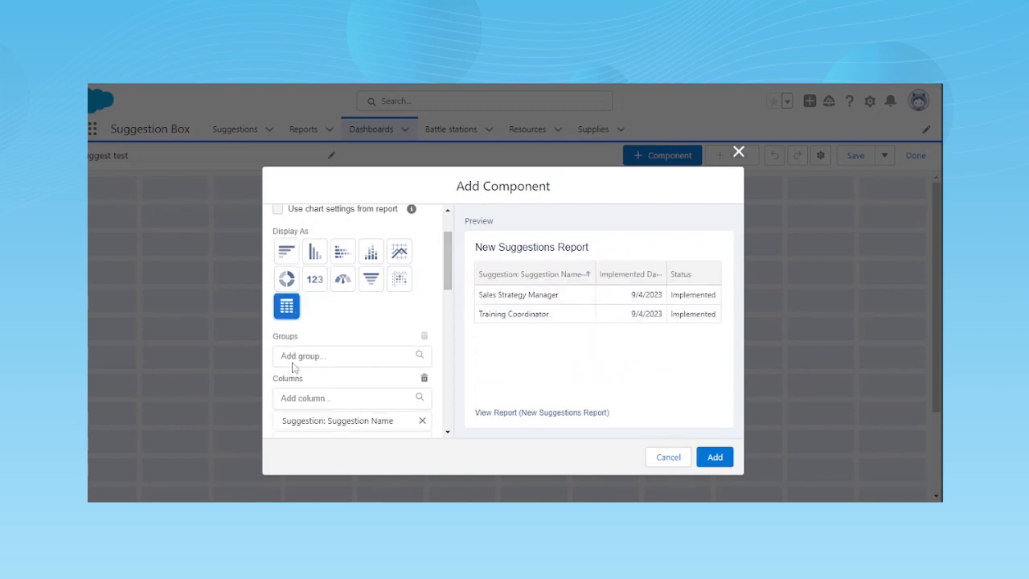
{"action": "scroll", "coordinate": [338, 354], "scroll_direction": "down", "scroll_amount": 4}
{"action": "scroll", "coordinate": [376, 335], "scroll_direction": "up", "scroll_amount": 3}
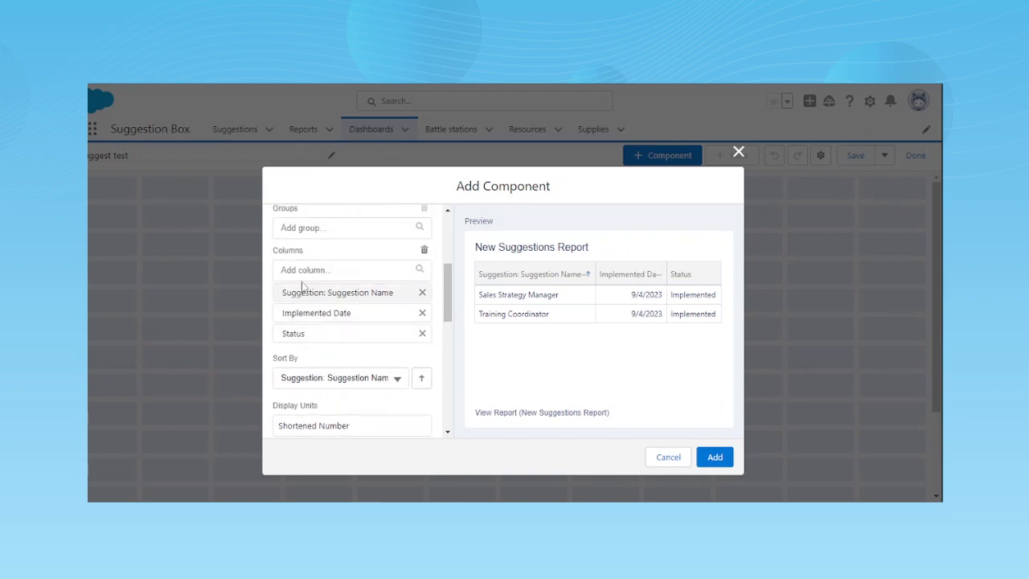
{"action": "left_click", "coordinate": [303, 270]}
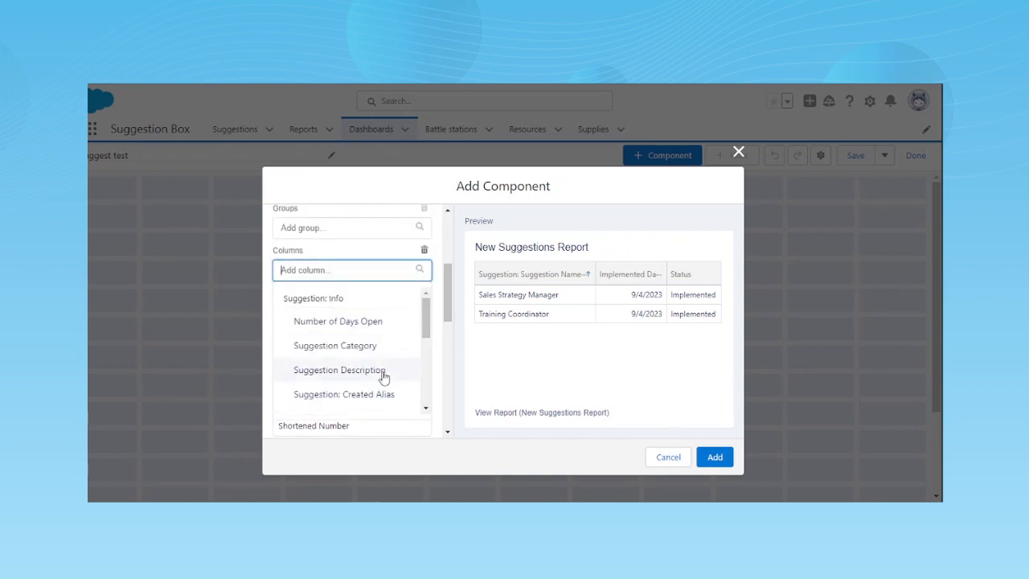
{"action": "left_click", "coordinate": [361, 322]}
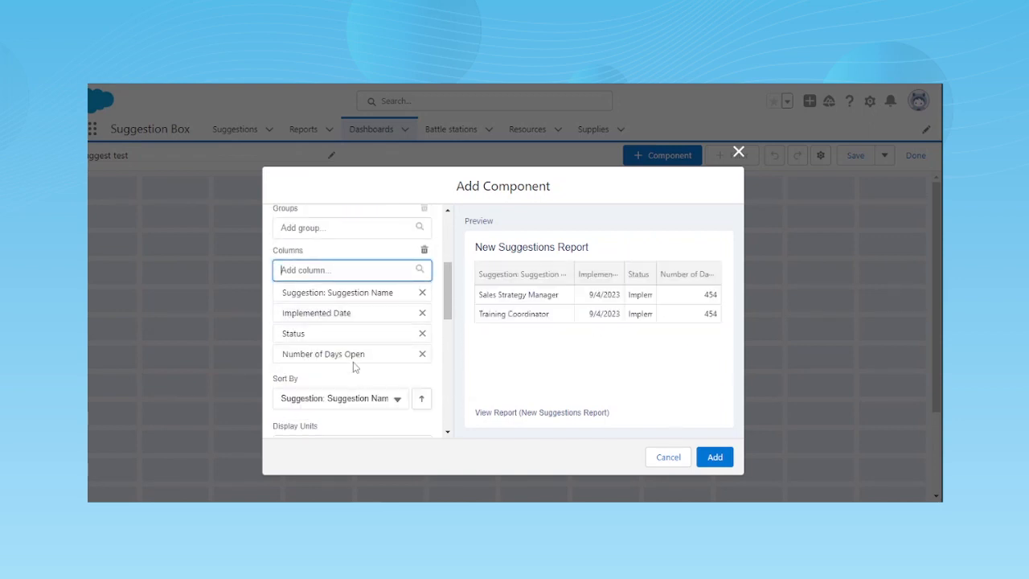
{"action": "left_click", "coordinate": [356, 270]}
{"action": "scroll", "coordinate": [371, 346], "scroll_direction": "down", "scroll_amount": 3}
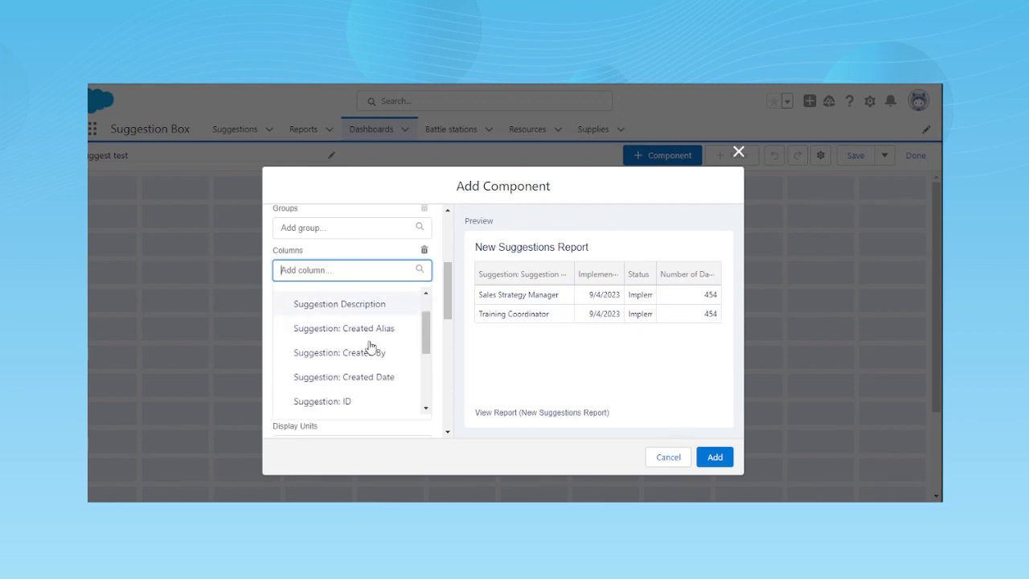
{"action": "scroll", "coordinate": [371, 345], "scroll_direction": "down", "scroll_amount": 2}
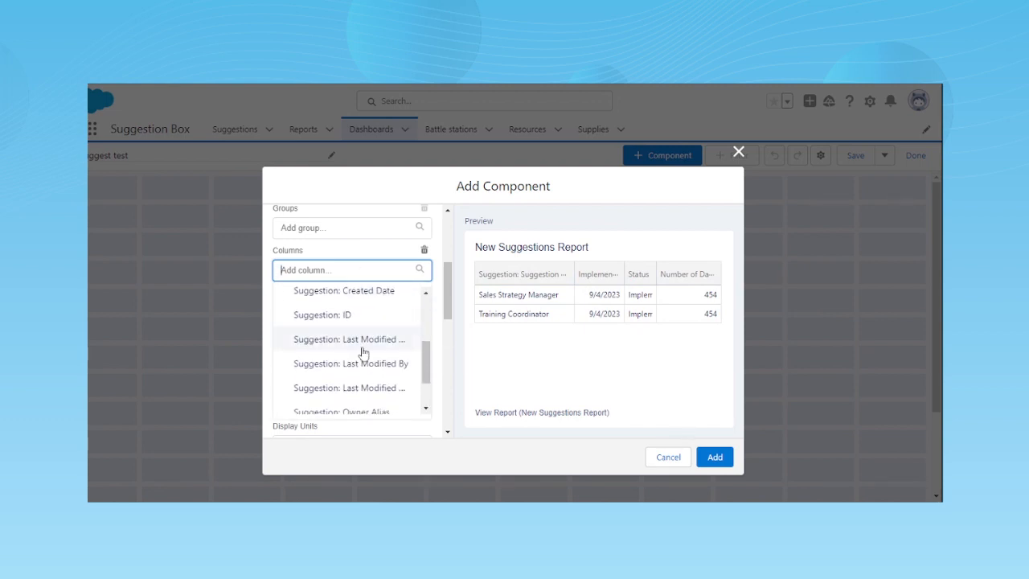
{"action": "left_click", "coordinate": [362, 362]}
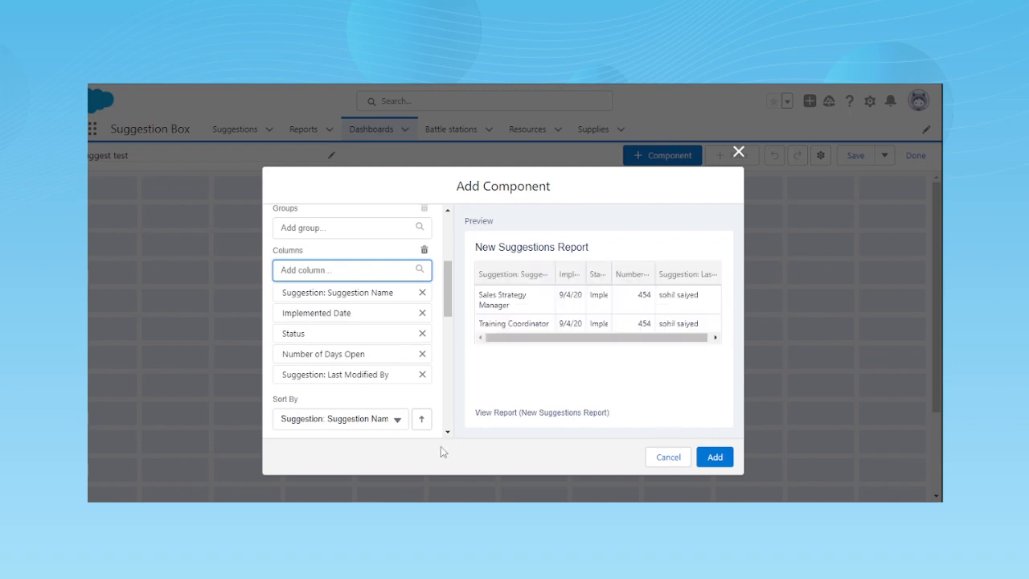
- Add the component to the dashboard with the Dark theme and widen it to the full width of the grid
{"action": "scroll", "coordinate": [346, 388], "scroll_direction": "down", "scroll_amount": 5}
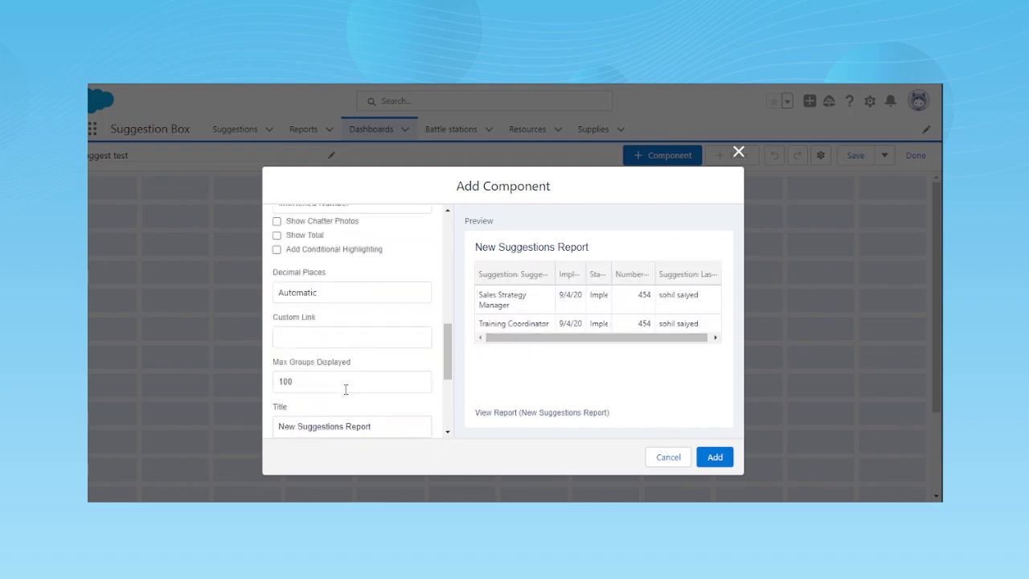
{"action": "scroll", "coordinate": [345, 389], "scroll_direction": "down", "scroll_amount": 2}
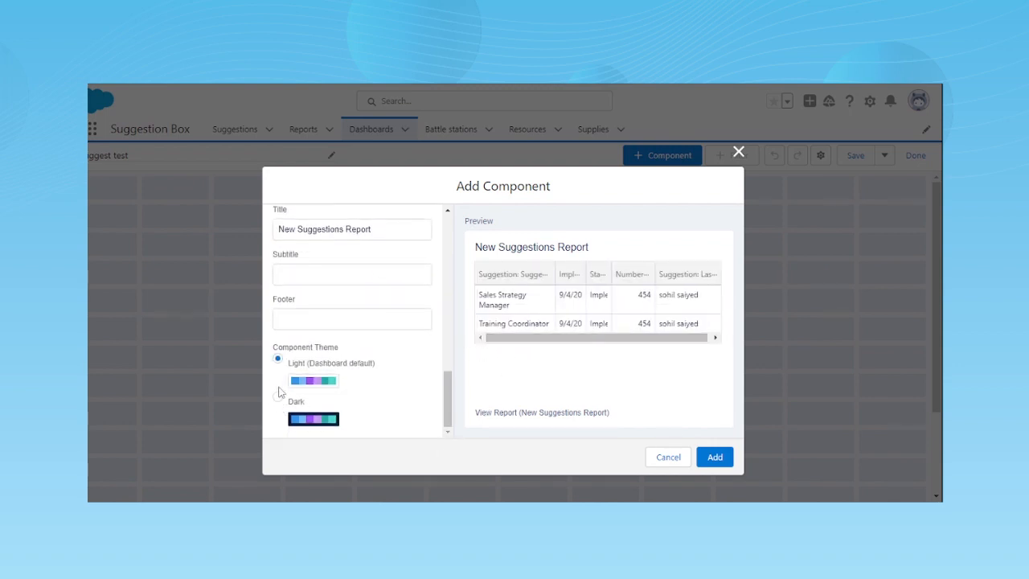
{"action": "left_click", "coordinate": [278, 396]}
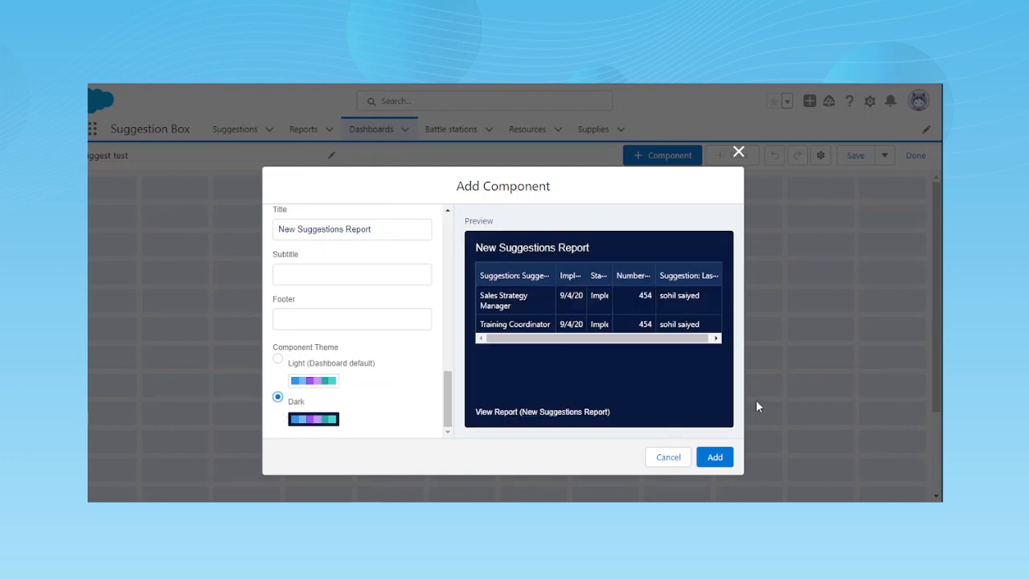
{"action": "left_click", "coordinate": [713, 462]}
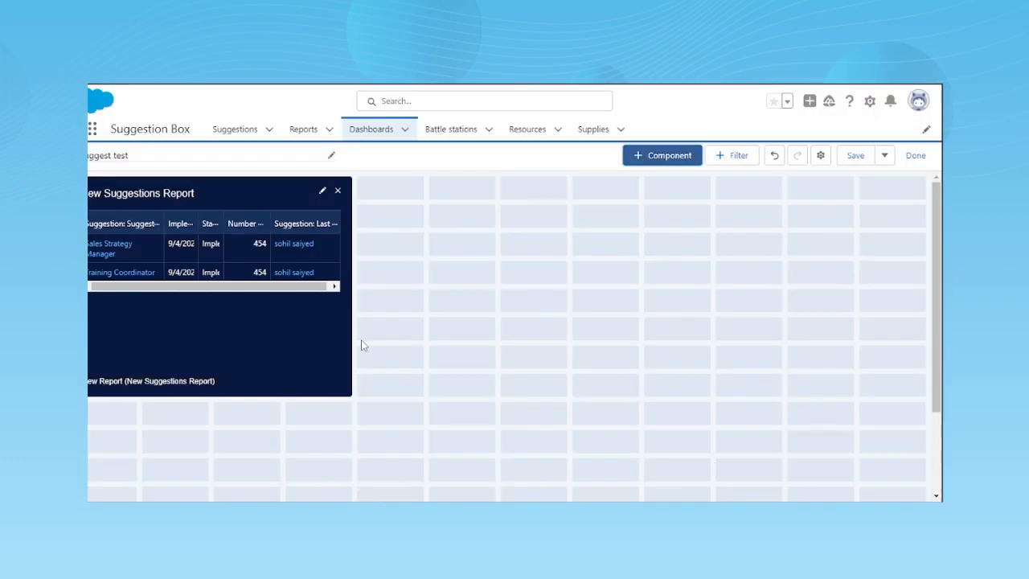
{"action": "left_click", "coordinate": [341, 363]}
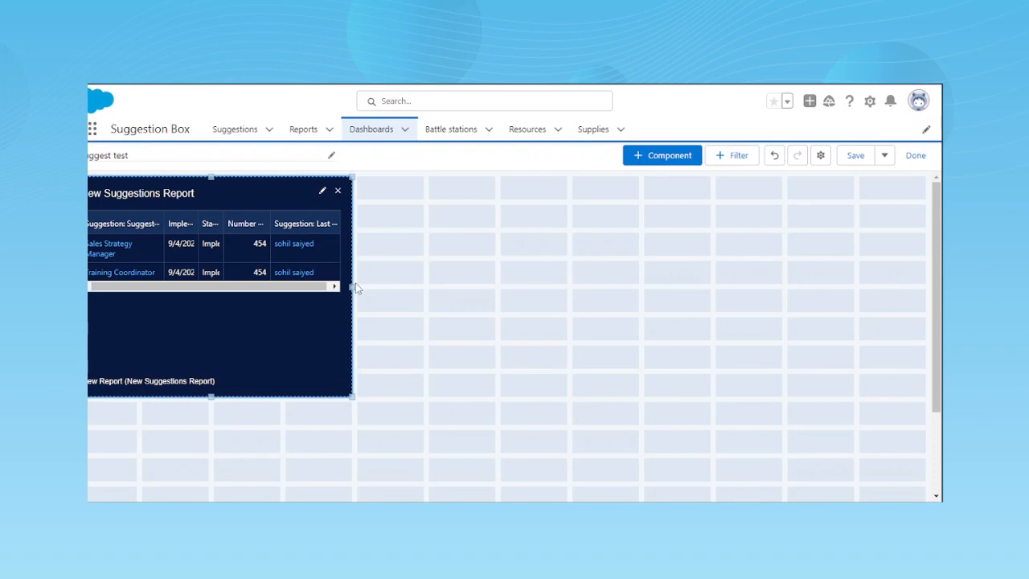
{"action": "left_click_drag", "start_coordinate": [358, 288], "coordinate": [926, 287]}
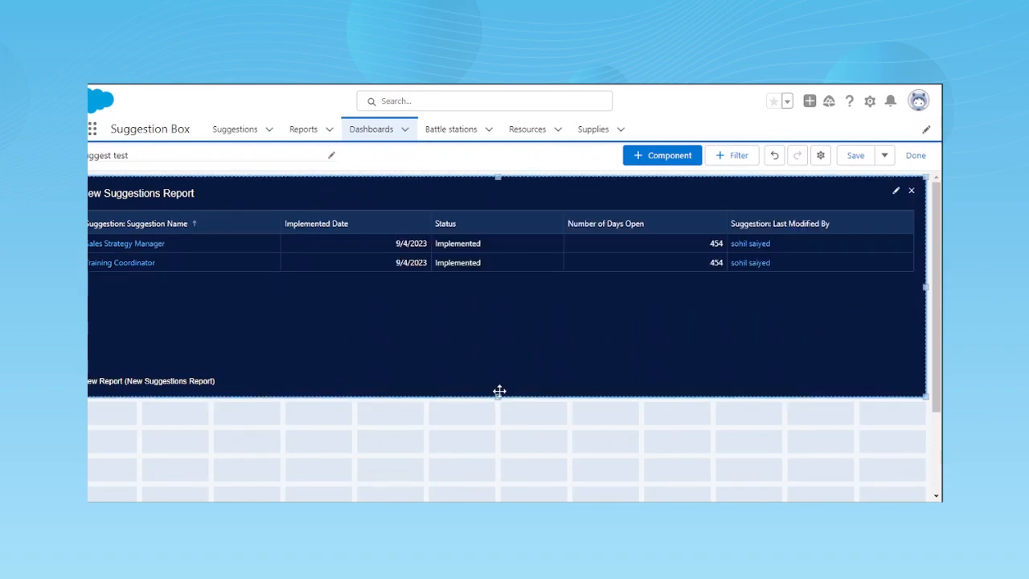
- Examine the fields available for a dashboard filter and leave without adding one
{"action": "left_click", "coordinate": [329, 160]}
{"action": "left_click", "coordinate": [329, 160]}
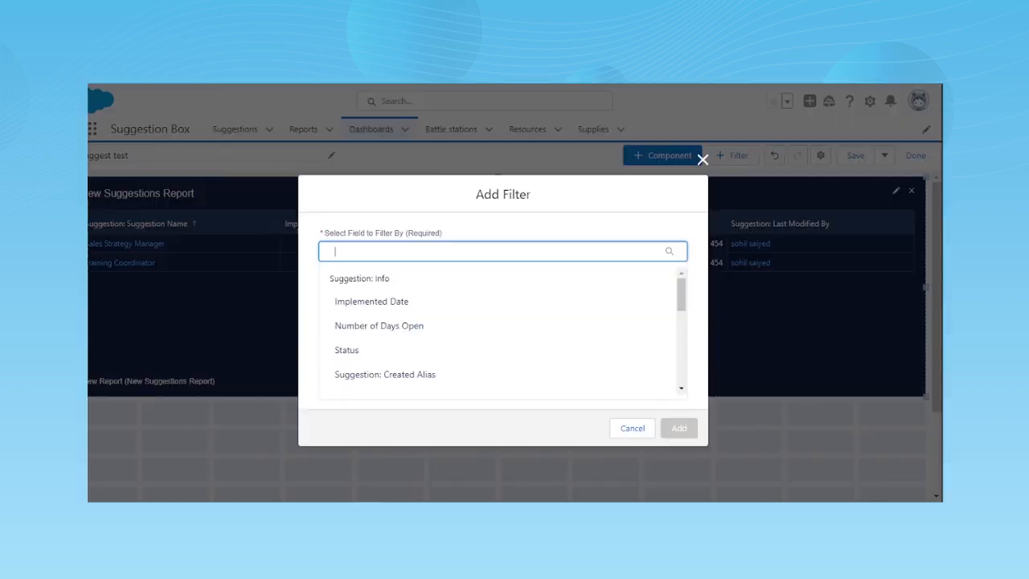
{"action": "scroll", "coordinate": [422, 358], "scroll_direction": "down", "scroll_amount": 2}
{"action": "scroll", "coordinate": [422, 358], "scroll_direction": "down", "scroll_amount": 5}
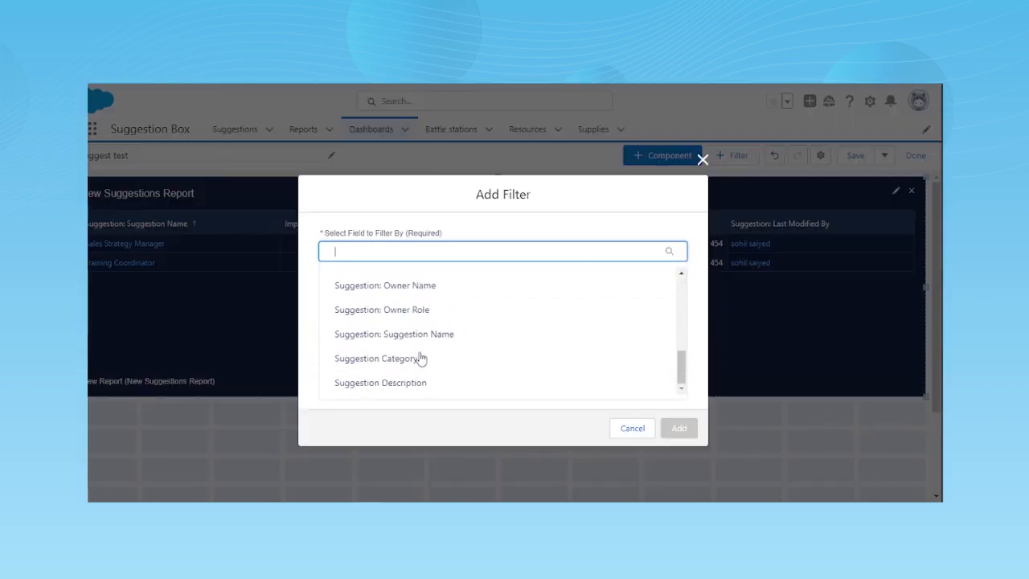
{"action": "scroll", "coordinate": [421, 359], "scroll_direction": "up", "scroll_amount": 7}
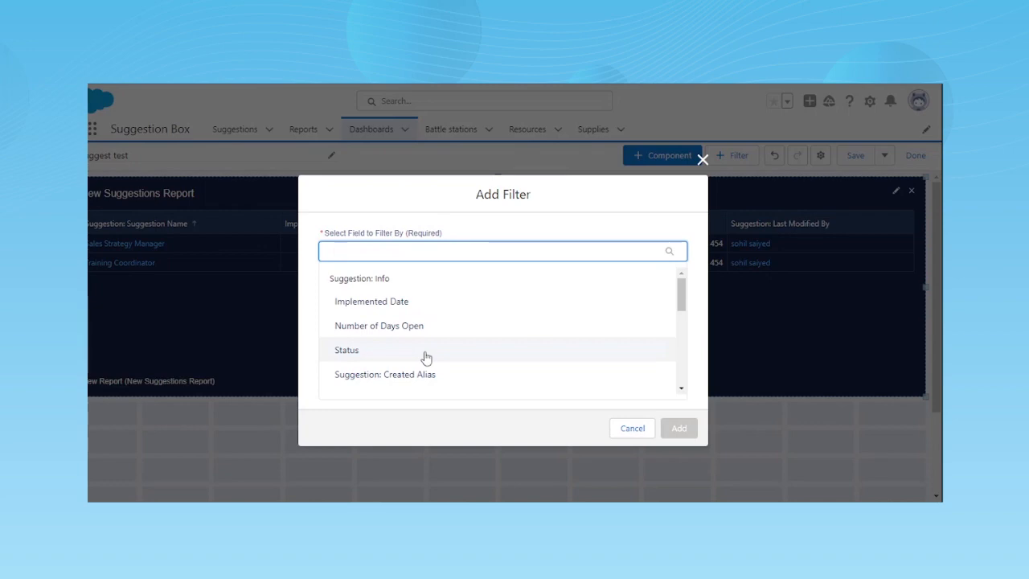
{"action": "left_click", "coordinate": [637, 433]}
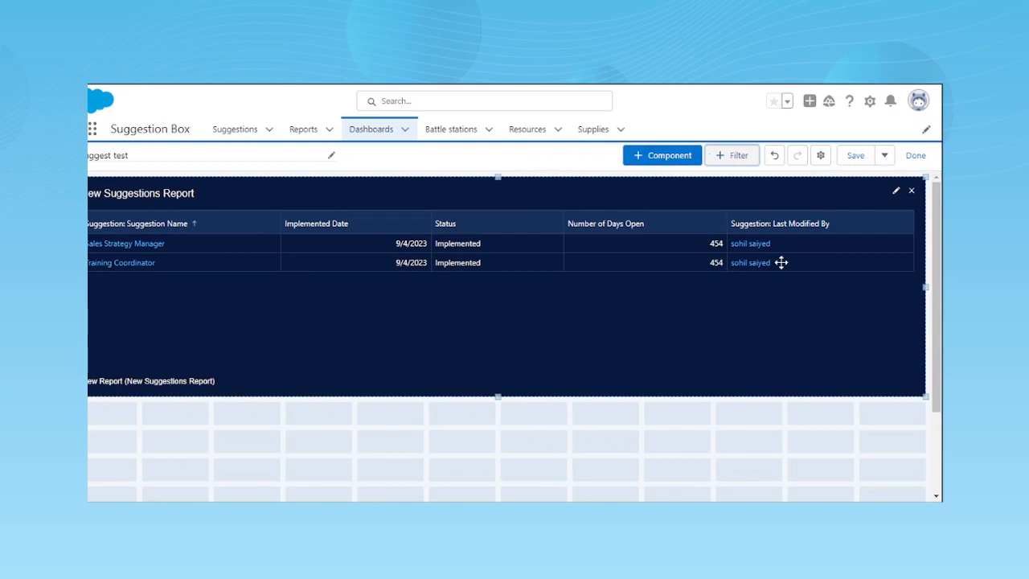
- Change the New Suggestions Report component to a donut chart and update it
{"action": "left_click", "coordinate": [896, 192]}
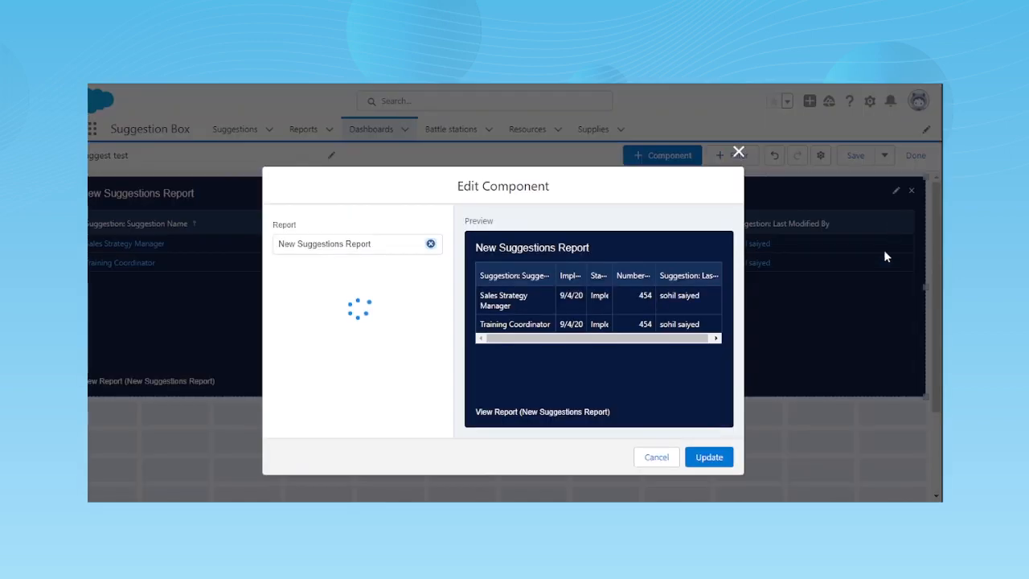
{"action": "left_click", "coordinate": [286, 344]}
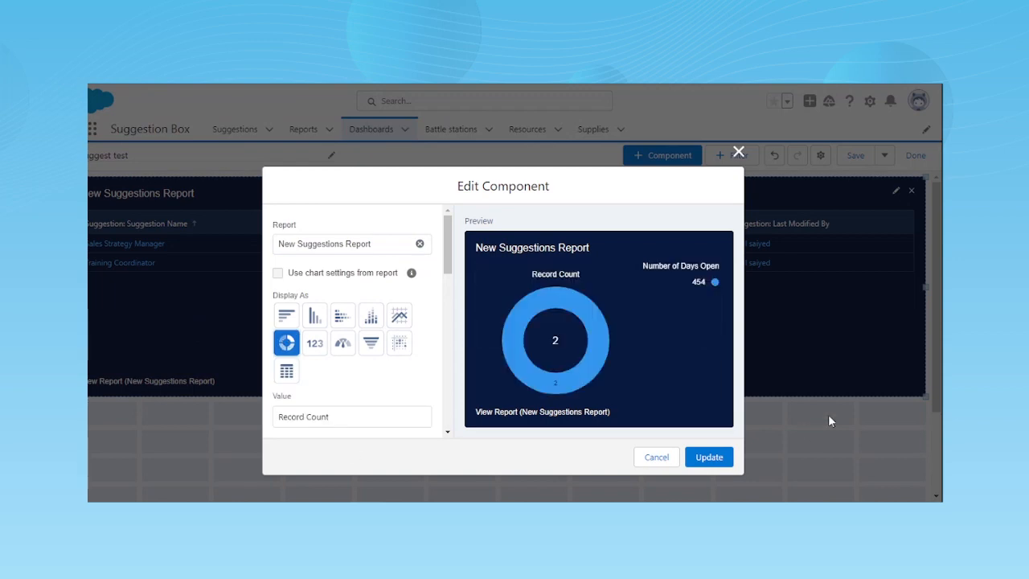
{"action": "left_click", "coordinate": [698, 457]}
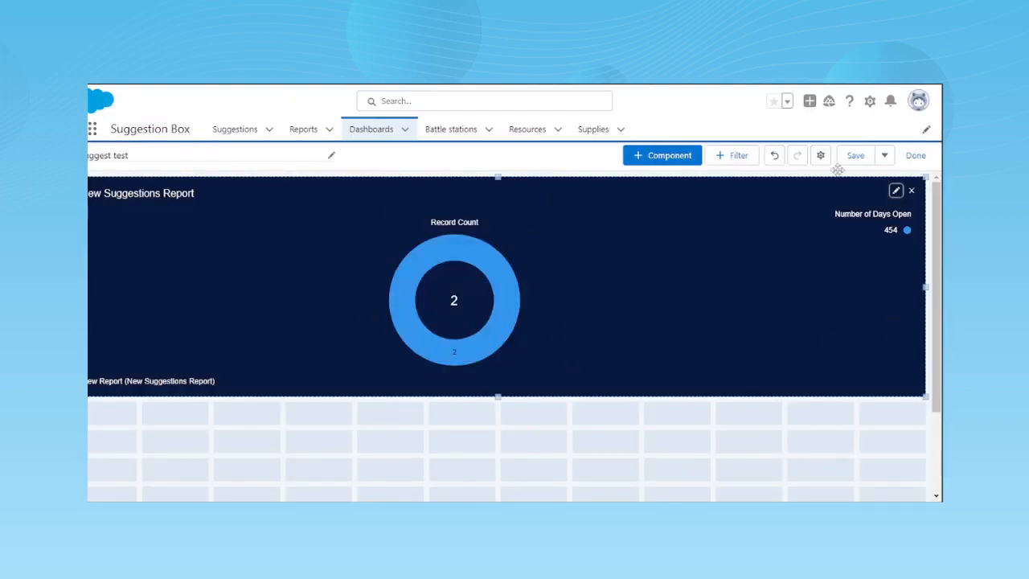
- Preview the component as a metric and a gauge, and update it as a funnel chart
{"action": "left_click", "coordinate": [896, 191]}
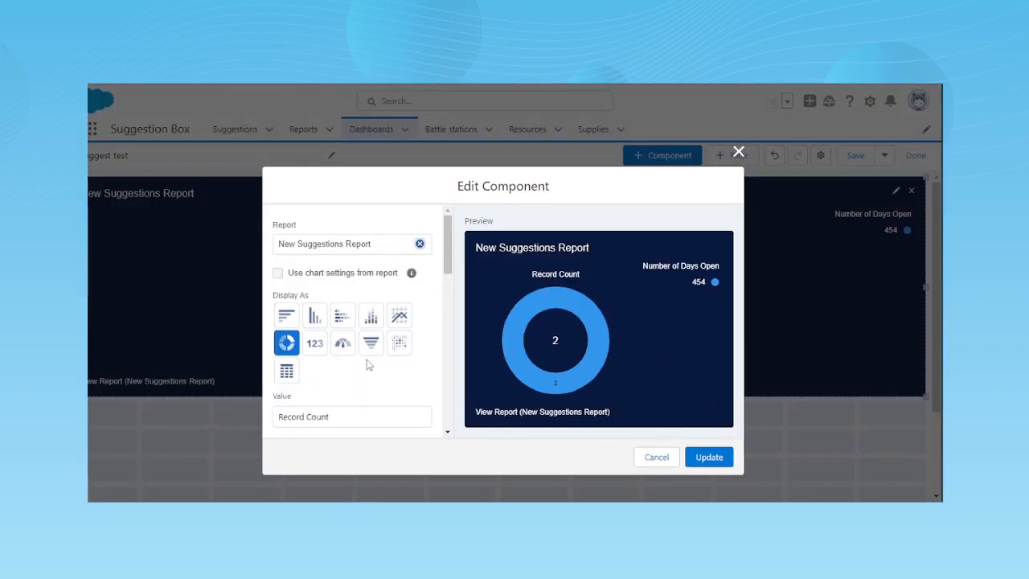
{"action": "left_click", "coordinate": [314, 344]}
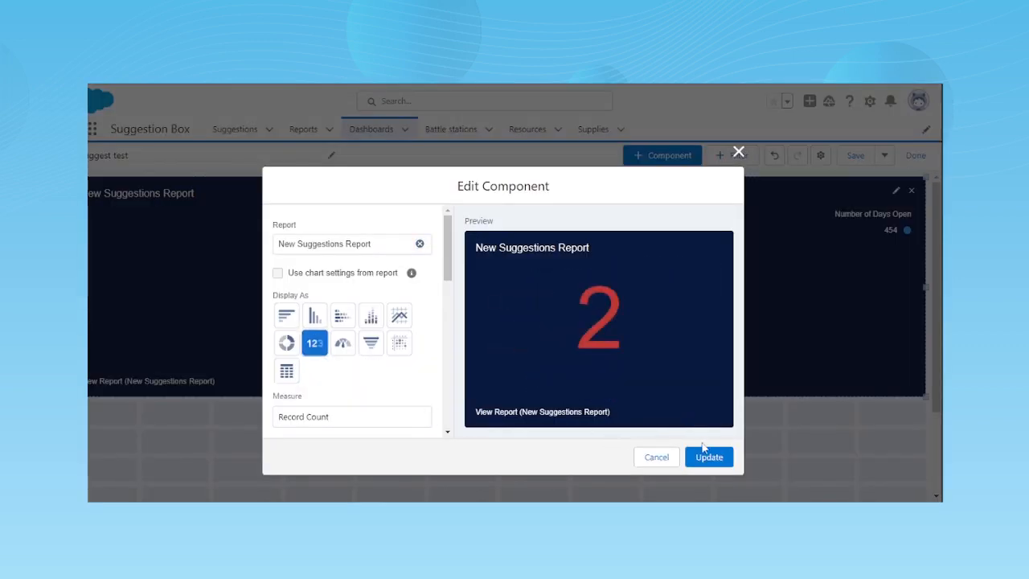
{"action": "left_click", "coordinate": [342, 343]}
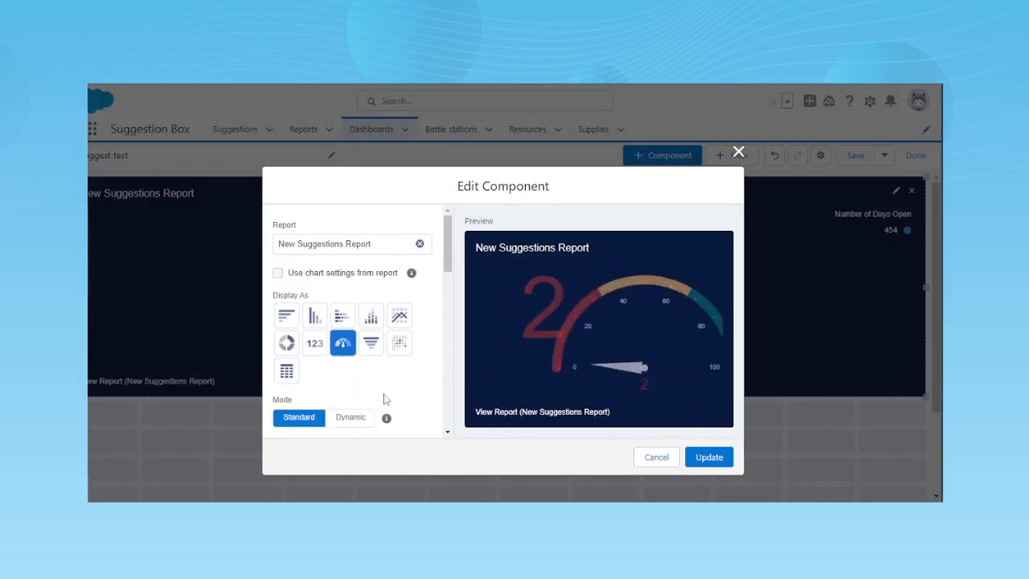
{"action": "left_click", "coordinate": [371, 344]}
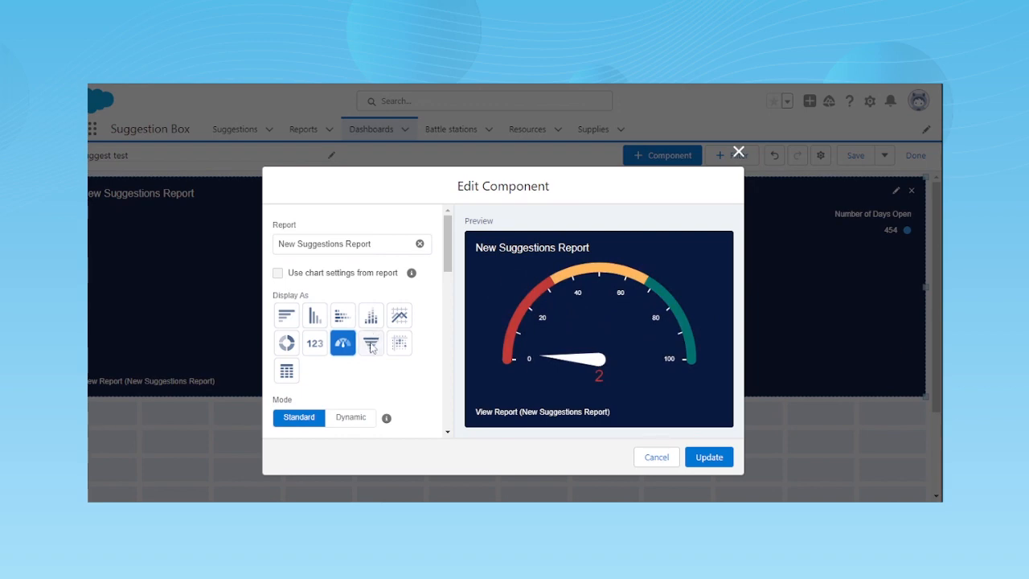
{"action": "left_click", "coordinate": [705, 457]}
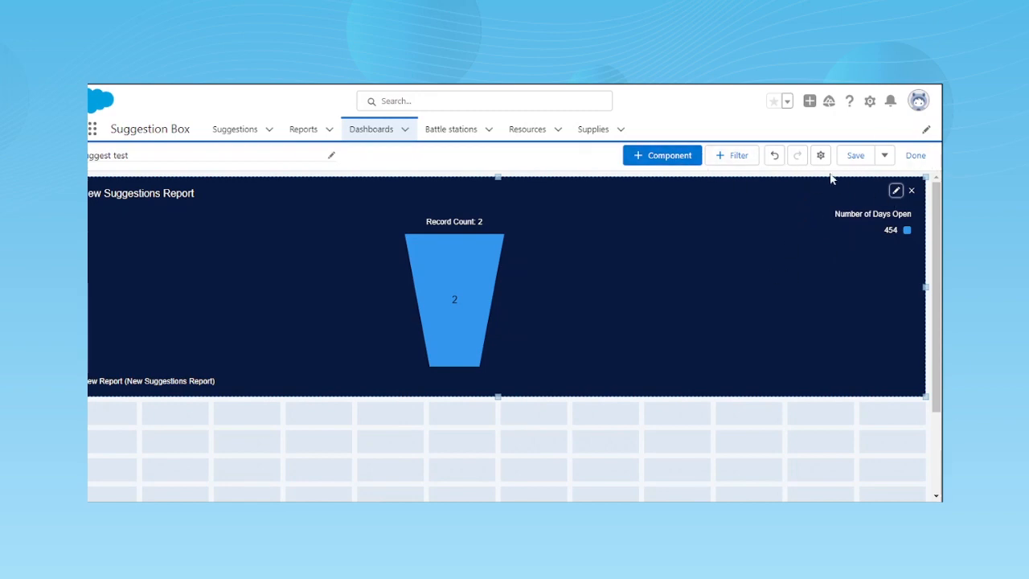
- Update the New Suggestions Report component to a horizontal bar chart and save the dashboard
{"action": "left_click", "coordinate": [896, 191]}
{"action": "left_click", "coordinate": [287, 371]}
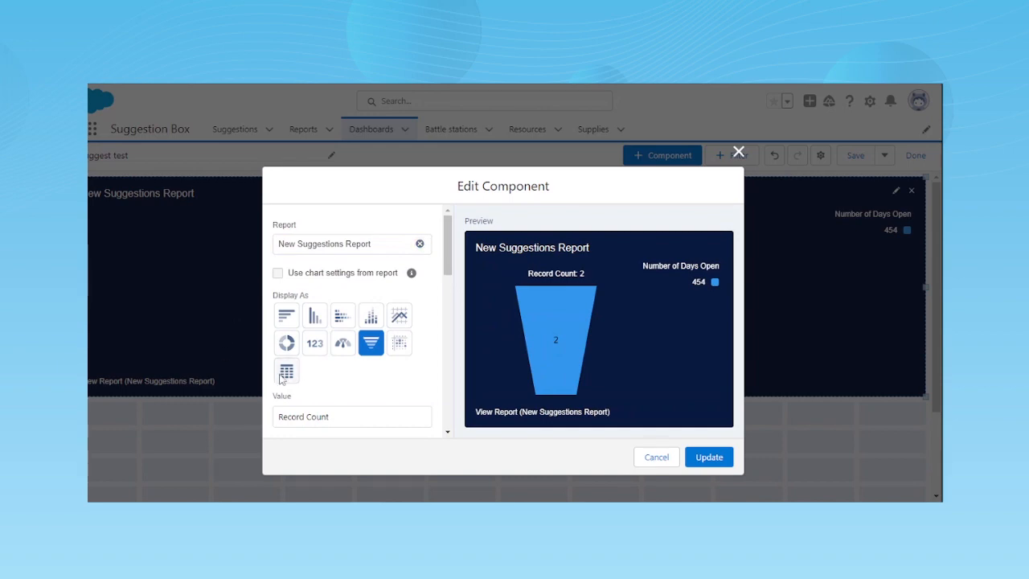
{"action": "left_click", "coordinate": [287, 315]}
{"action": "left_click", "coordinate": [709, 458]}
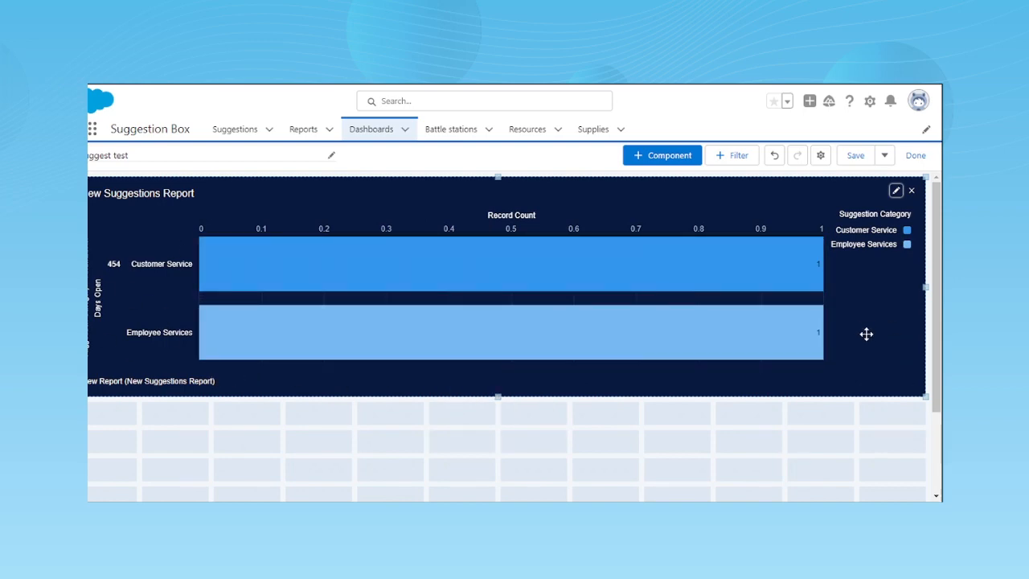
{"action": "left_click", "coordinate": [851, 158]}
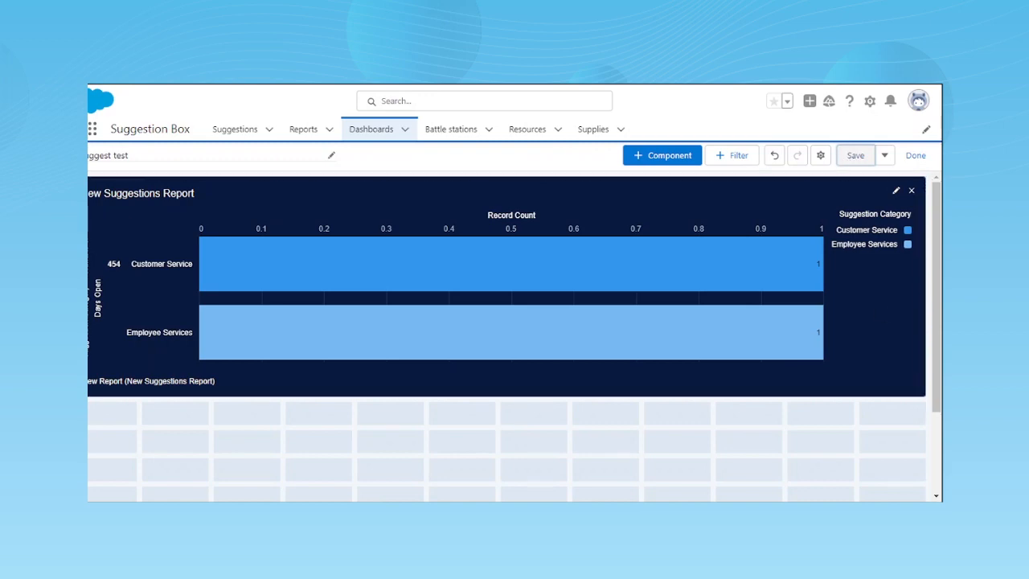